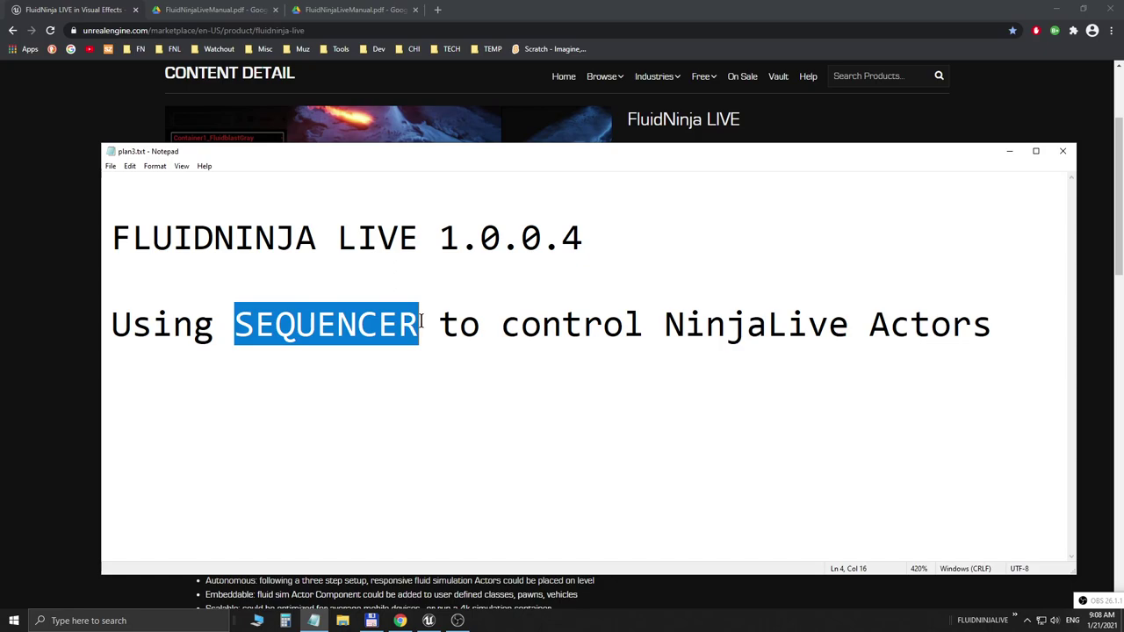
# - Show the manual's chapter on using Sequencer in Chrome and highlight the last digit of the version number in the plan3.txt note
pyautogui.click(541, 8)
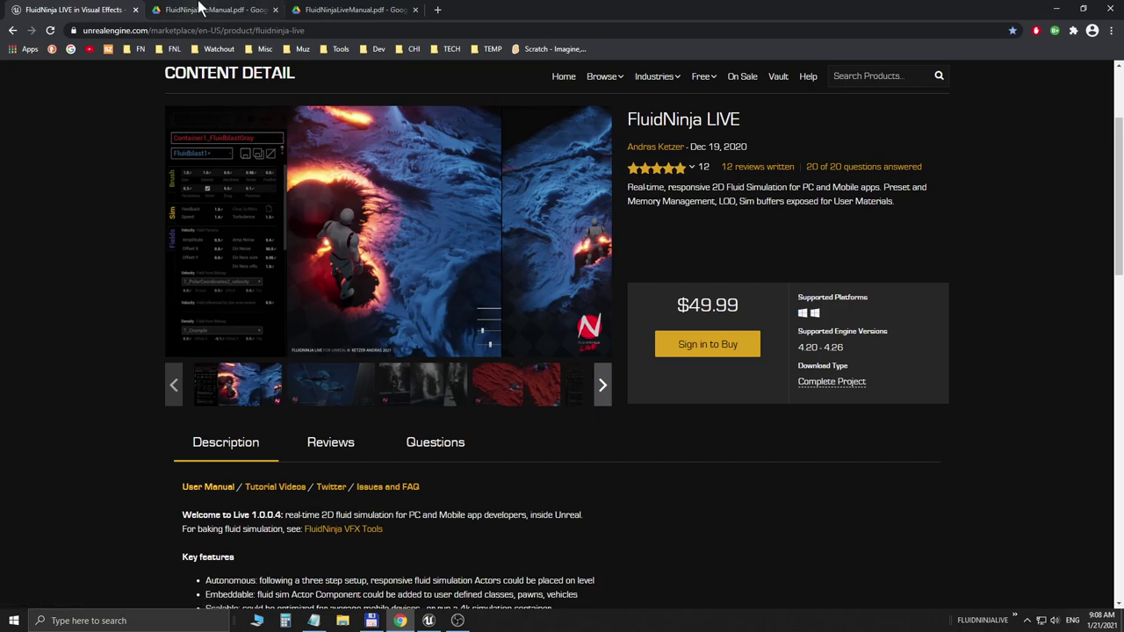
pyautogui.click(200, 9)
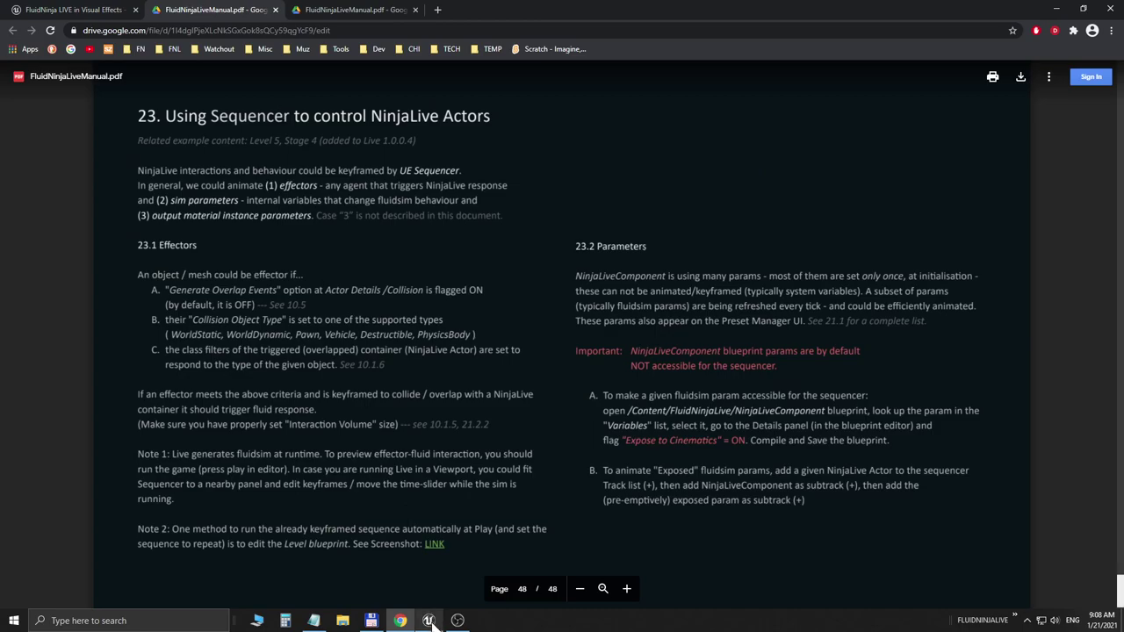
pyautogui.click(316, 621)
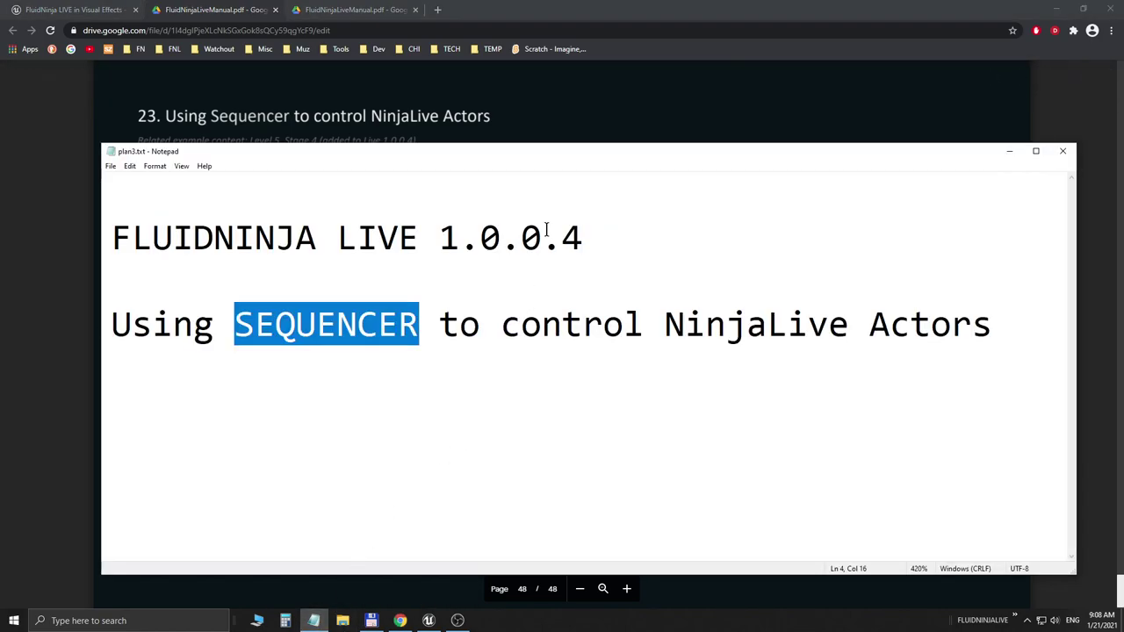
pyautogui.moveTo(562, 235); pyautogui.dragTo(584, 235)
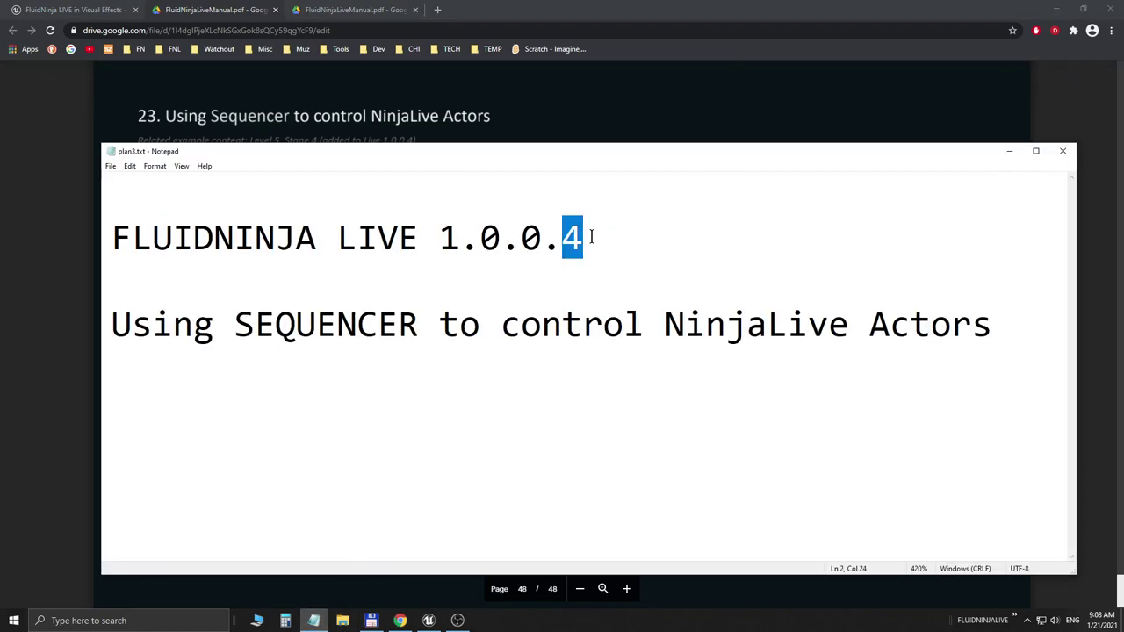
pyautogui.click(591, 237)
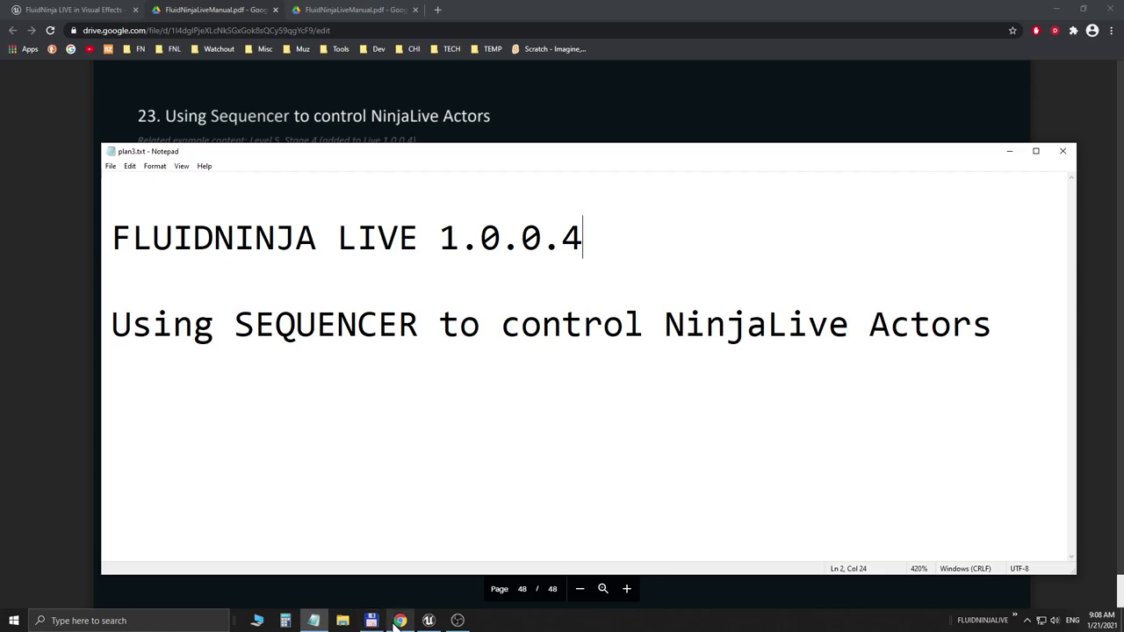
# - Switch to Unreal Editor and select the level sequence actor beside Stage 4
pyautogui.click(429, 620)
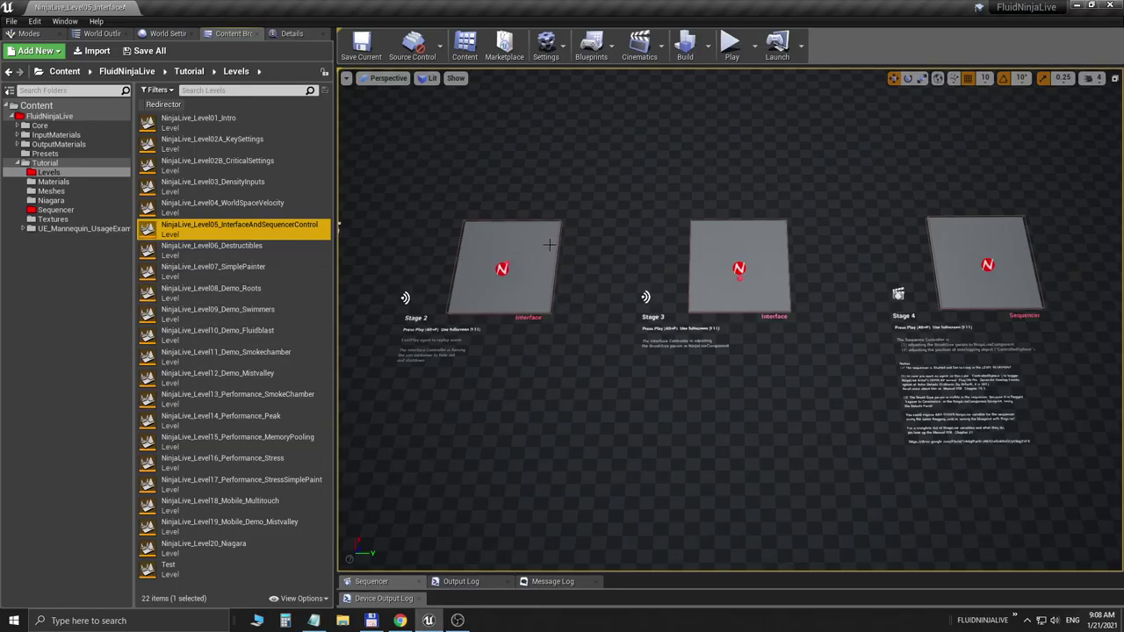
pyautogui.press('d')
pyautogui.moveTo(605, 235); pyautogui.dragTo(680, 251, button='right')
pyautogui.press('w')
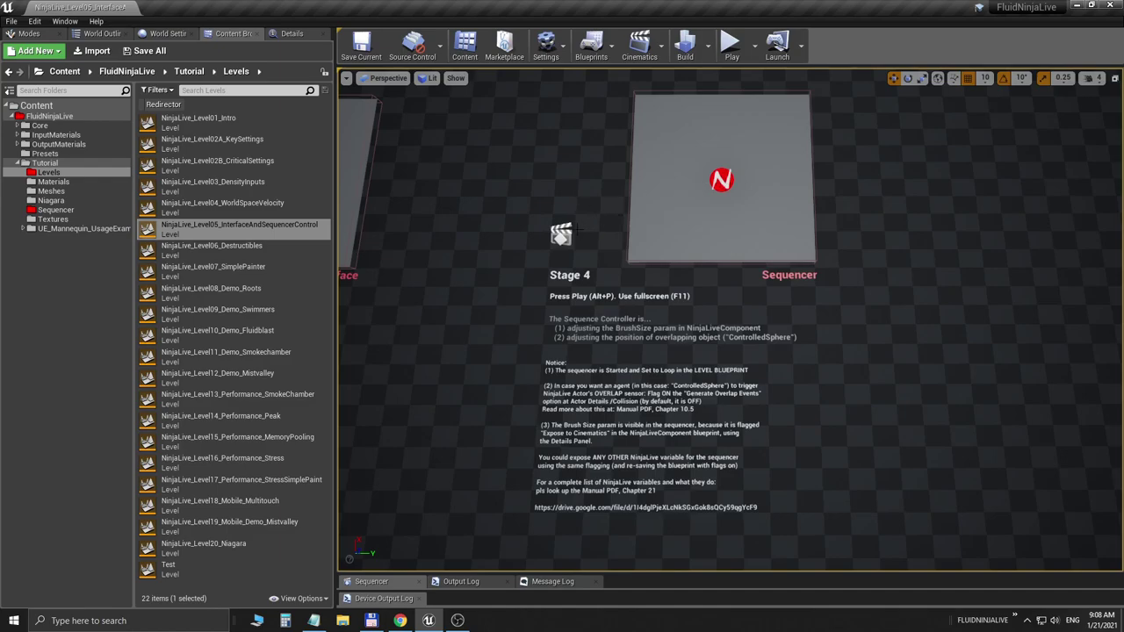
pyautogui.click(561, 234)
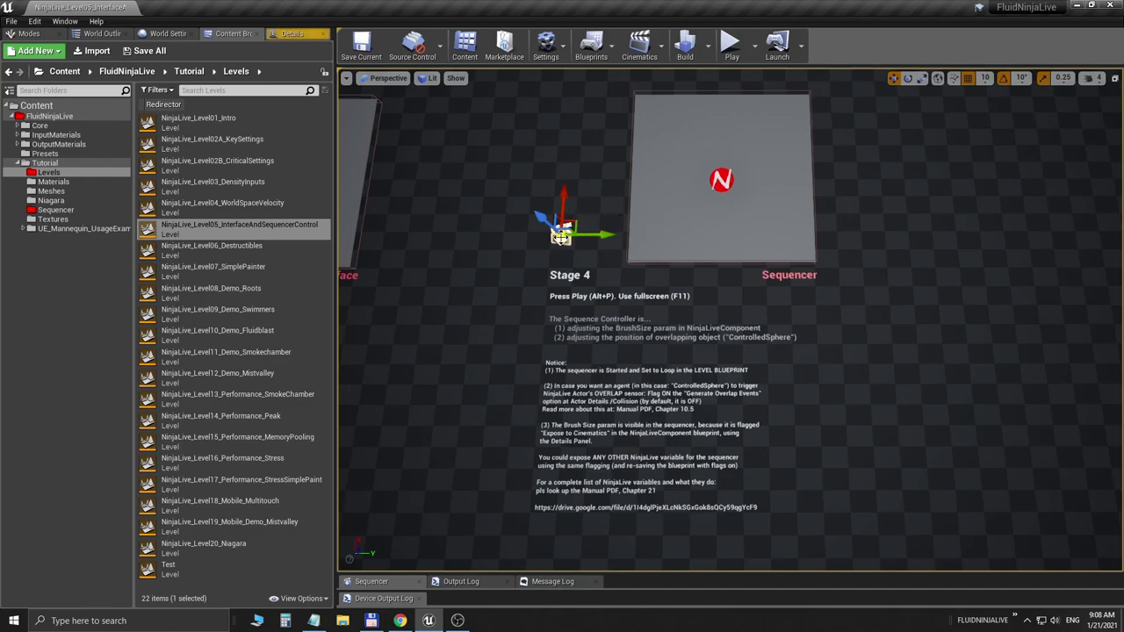
# - Enlarge the Sequencer area and open the SequenceTest01 level sequence from the Tutorial/Sequencer folder
pyautogui.click(46, 163)
pyautogui.click(53, 211)
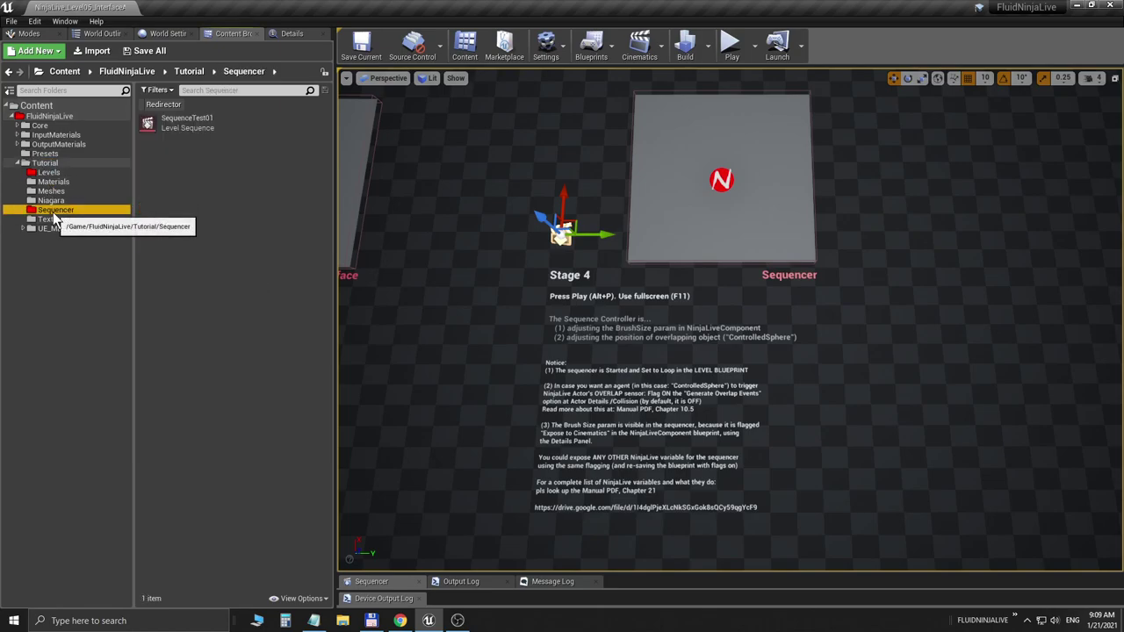
pyautogui.moveTo(681, 572); pyautogui.dragTo(681, 416)
pyautogui.doubleClick(153, 123)
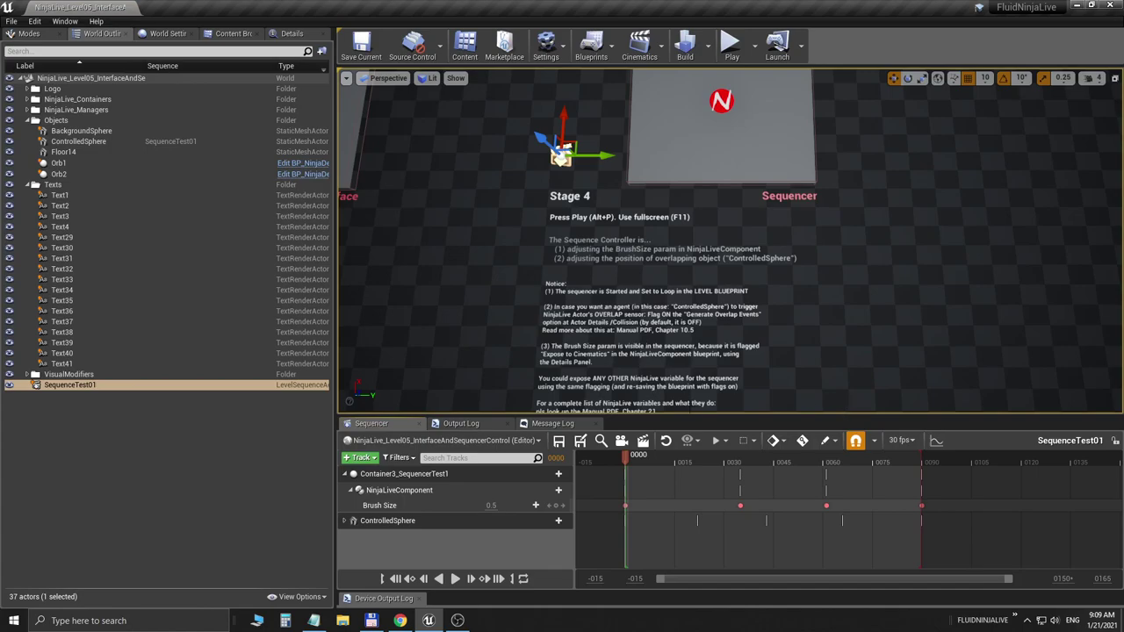
# - Collapse the Container3_SequencerTest1 track, preview Stage 4 by playing the level in fullscreen, and stop playback
pyautogui.click(345, 474)
pyautogui.press('F11')
pyautogui.moveTo(693, 241); pyautogui.dragTo(692, 202, button='right')
pyautogui.hotkey('alt', 'p')
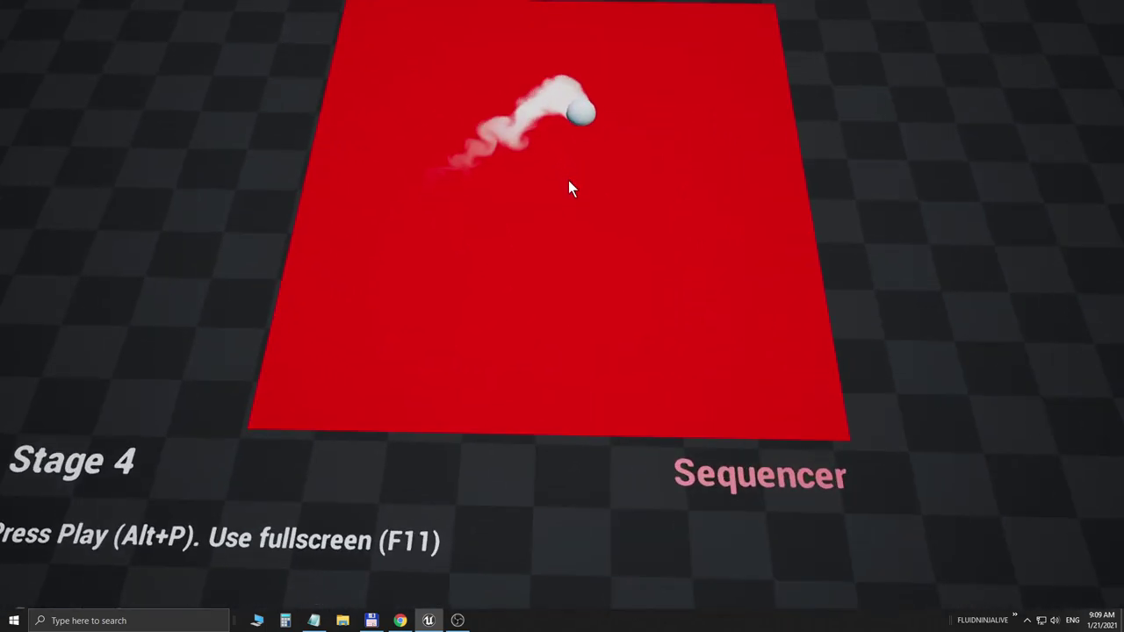
pyautogui.scroll(-6, 568, 188)
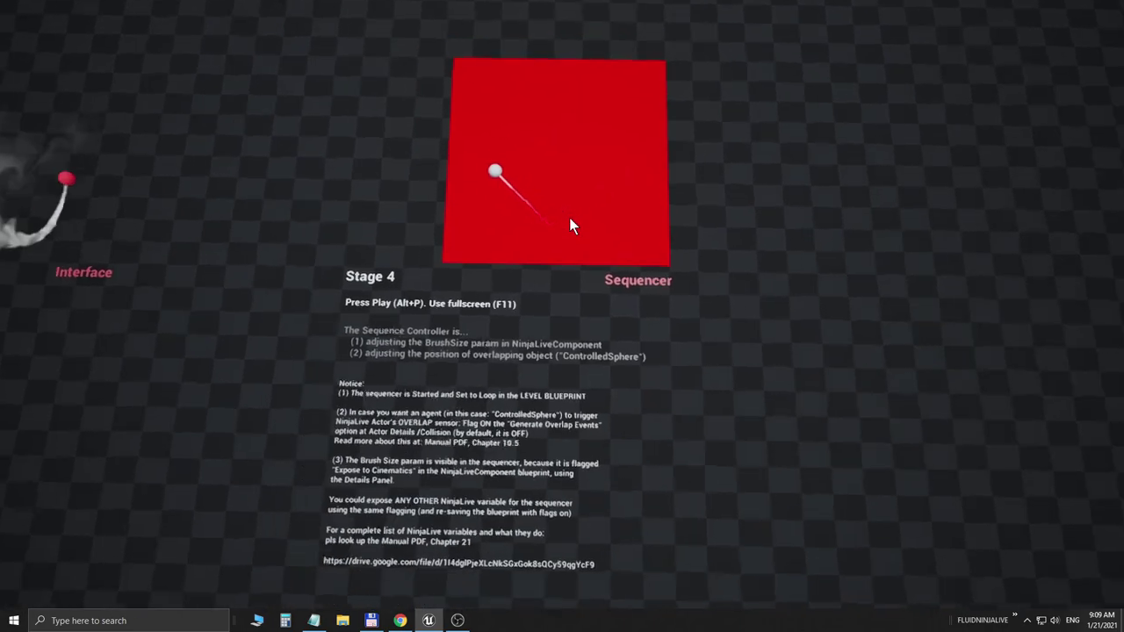
pyautogui.press('Escape')
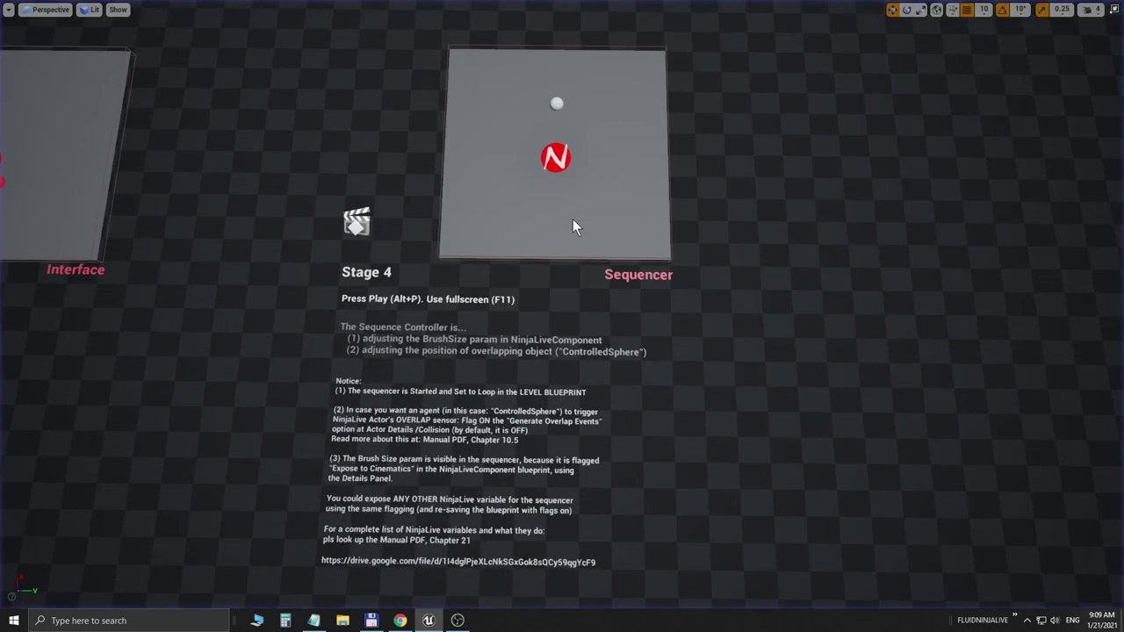
# - Examine the motion path of the sphere on Stage 4, select the NinjaLive container beneath it, and leave fullscreen
pyautogui.click(557, 103)
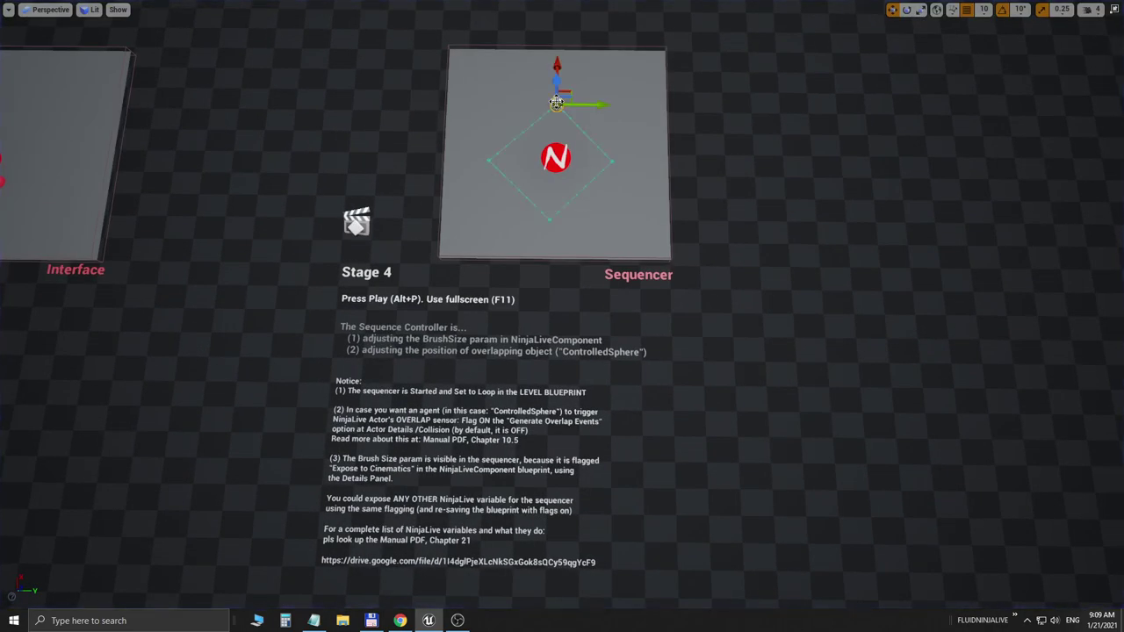
pyautogui.moveTo(565, 181); pyautogui.dragTo(523, 141, button='right')
pyautogui.scroll(-5, 562, 316)
pyautogui.scroll(6, 561, 316)
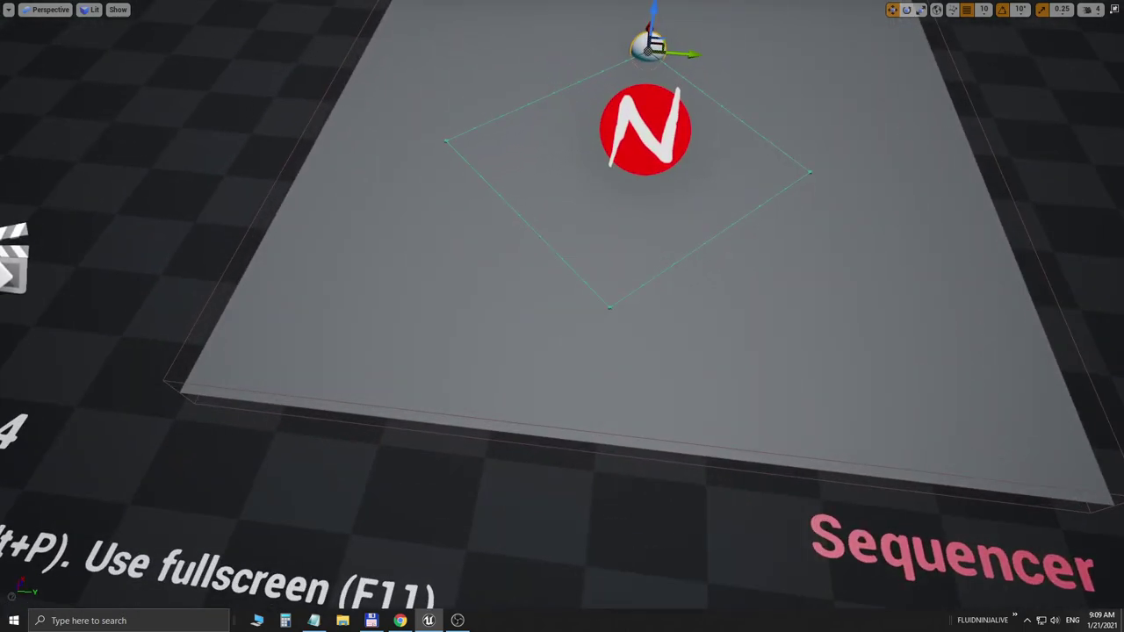
pyautogui.moveTo(562, 316); pyautogui.dragTo(560, 309, button='right')
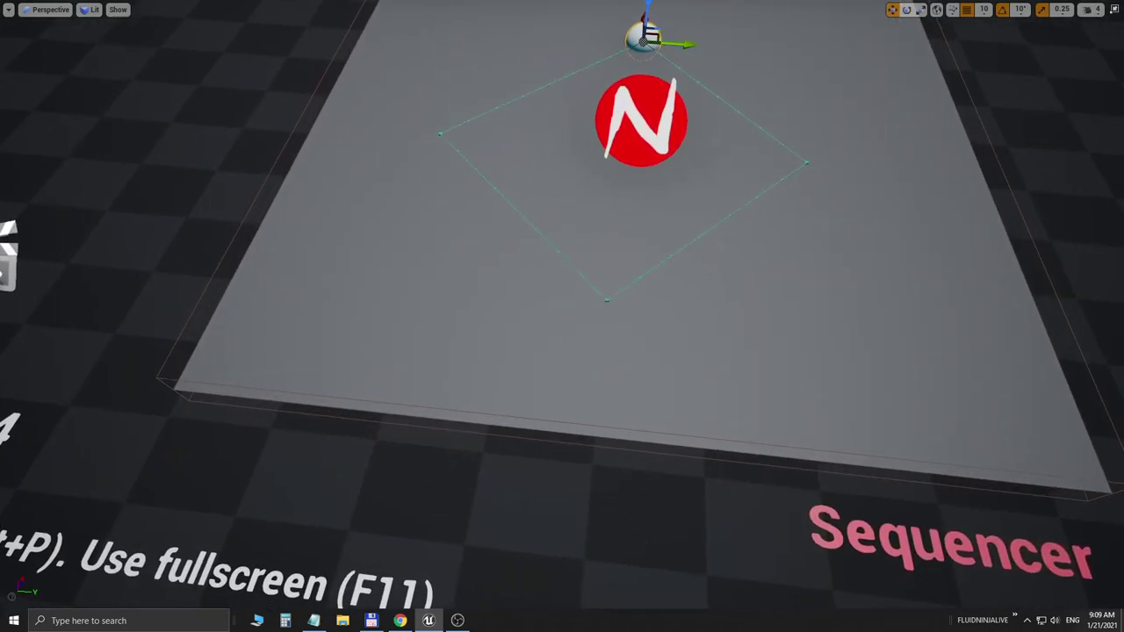
pyautogui.scroll(-4, 562, 316)
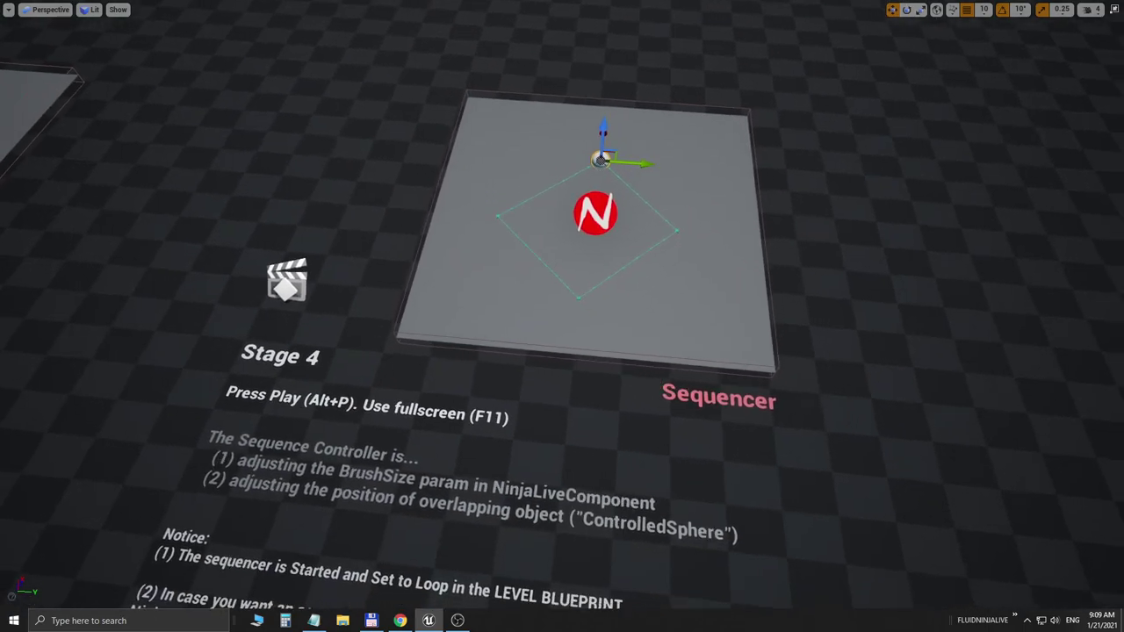
pyautogui.scroll(-3, 562, 316)
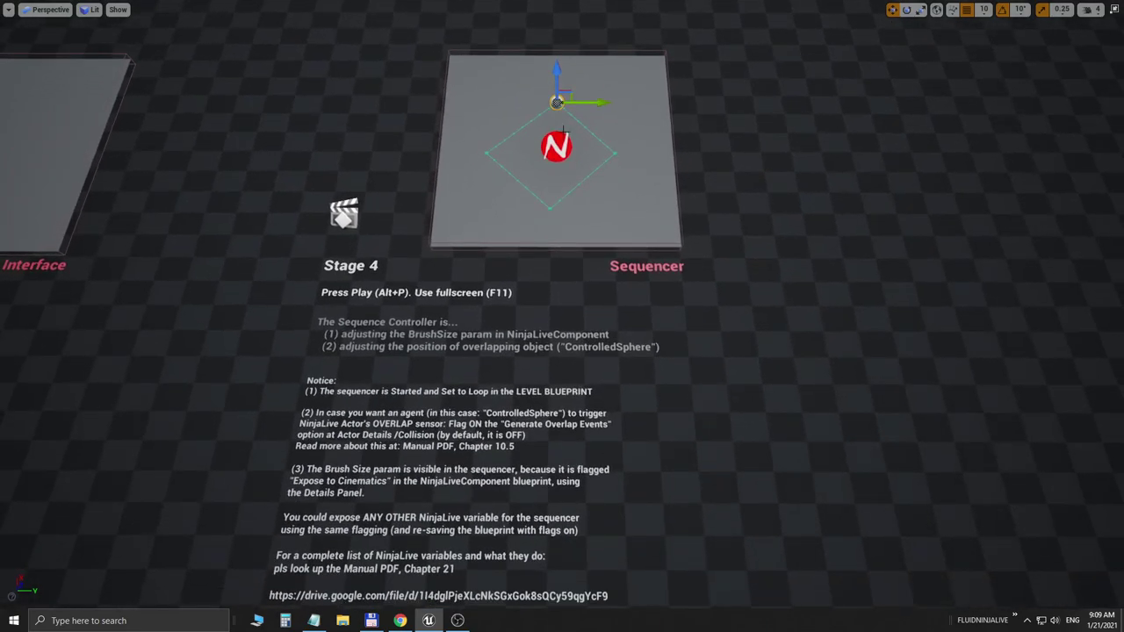
pyautogui.scroll(-3, 562, 316)
pyautogui.scroll(3, 562, 316)
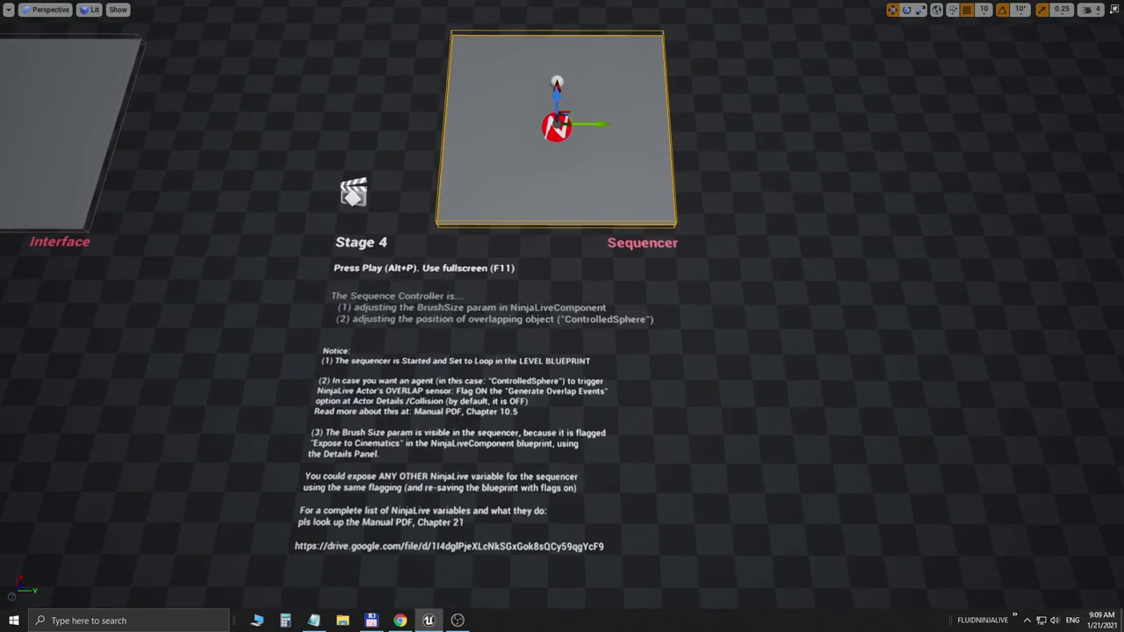
pyautogui.scroll(1, 617, 168)
pyautogui.press('F11')
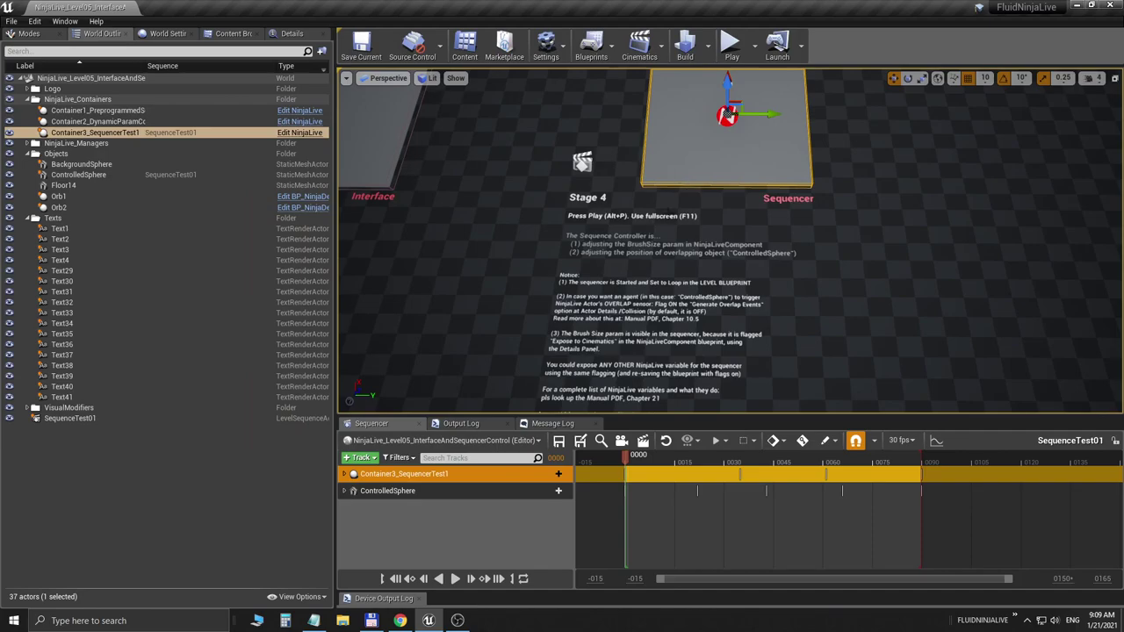
# - Inspect the Transform location keyframes of the ControlledSphere track in the sequence and collapse the track again
pyautogui.click(407, 491)
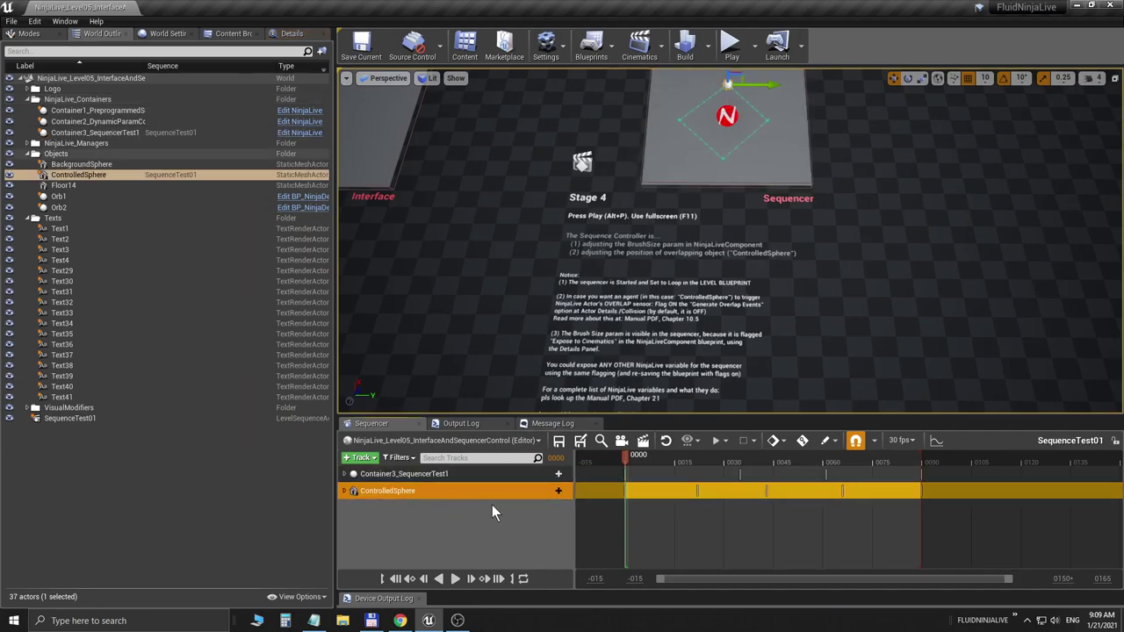
pyautogui.click(420, 477)
pyautogui.click(411, 489)
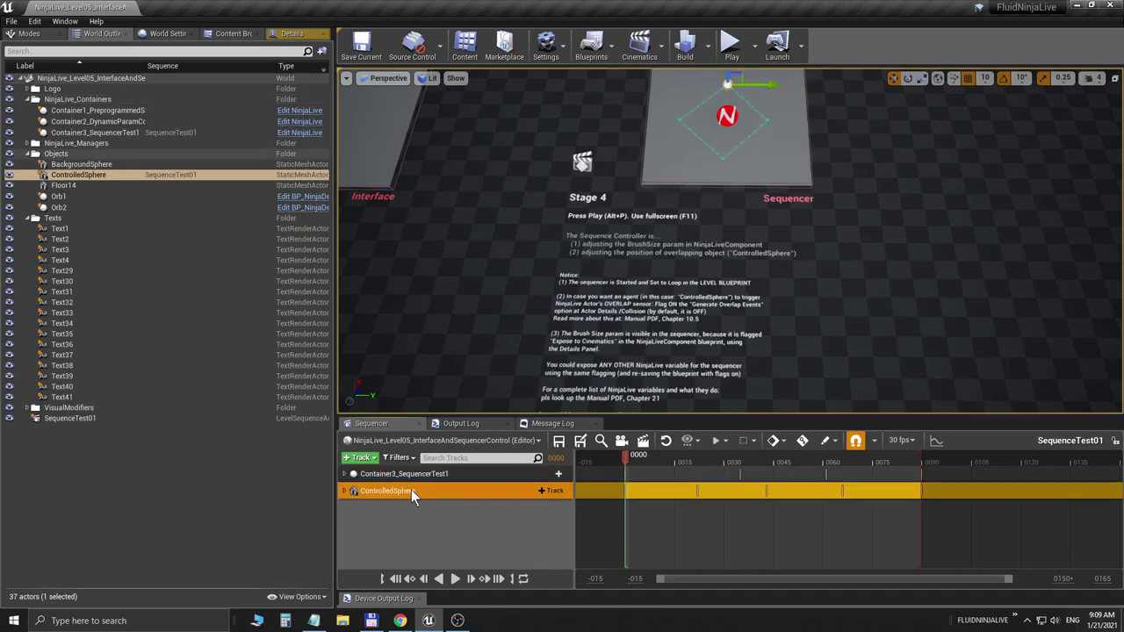
pyautogui.click(344, 491)
pyautogui.click(357, 519)
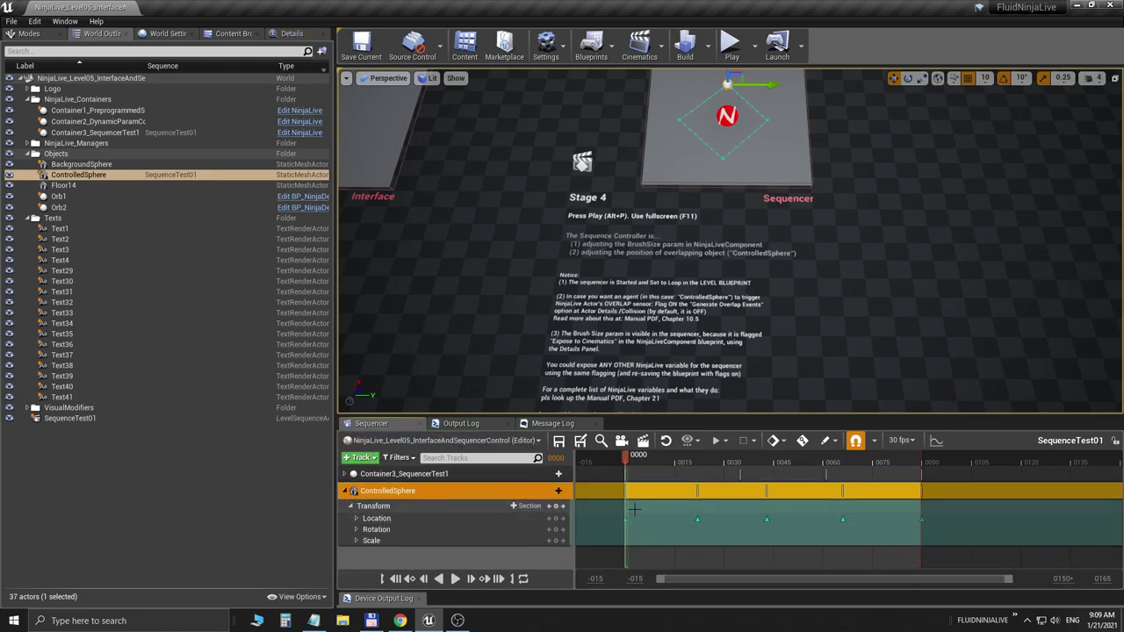
pyautogui.click(351, 506)
pyautogui.click(345, 490)
# - Inspect the Brush Size keyframes under NinjaLiveComponent in the Container3_SequencerTest1 track and view the Stage 4 notes
pyautogui.click(343, 473)
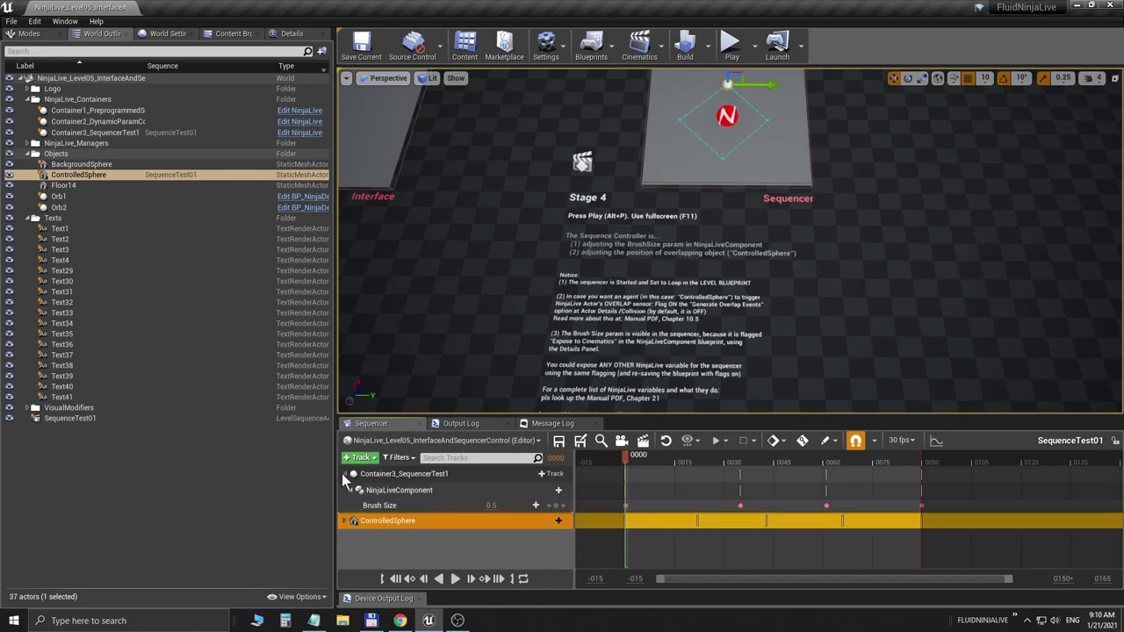
pyautogui.click(415, 475)
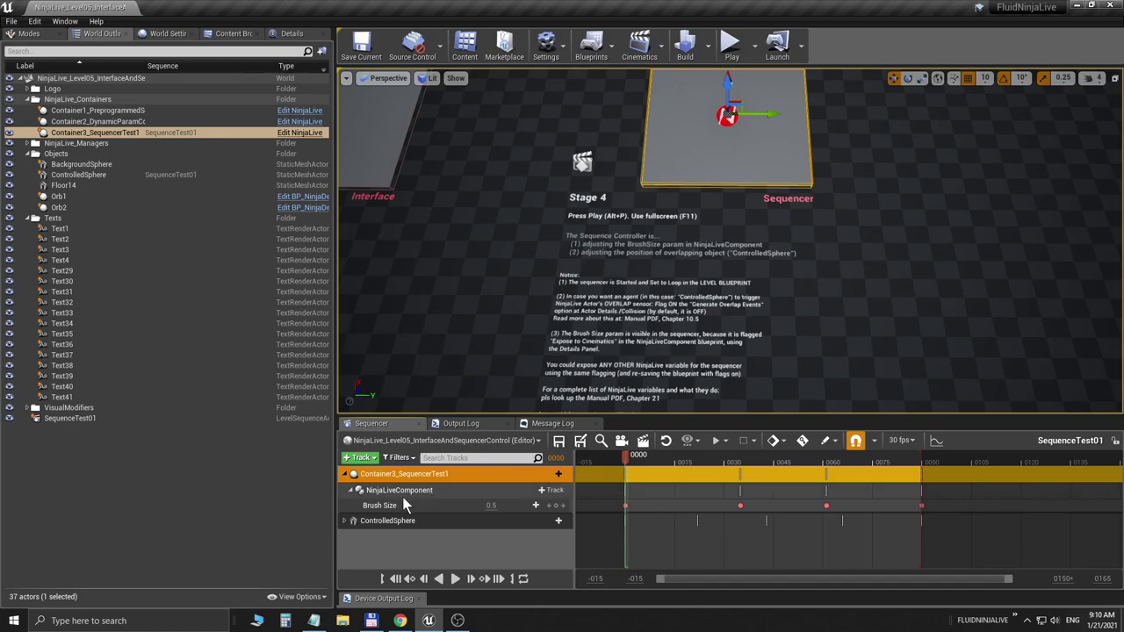
pyautogui.click(397, 504)
pyautogui.moveTo(749, 156); pyautogui.dragTo(706, 252, button='right')
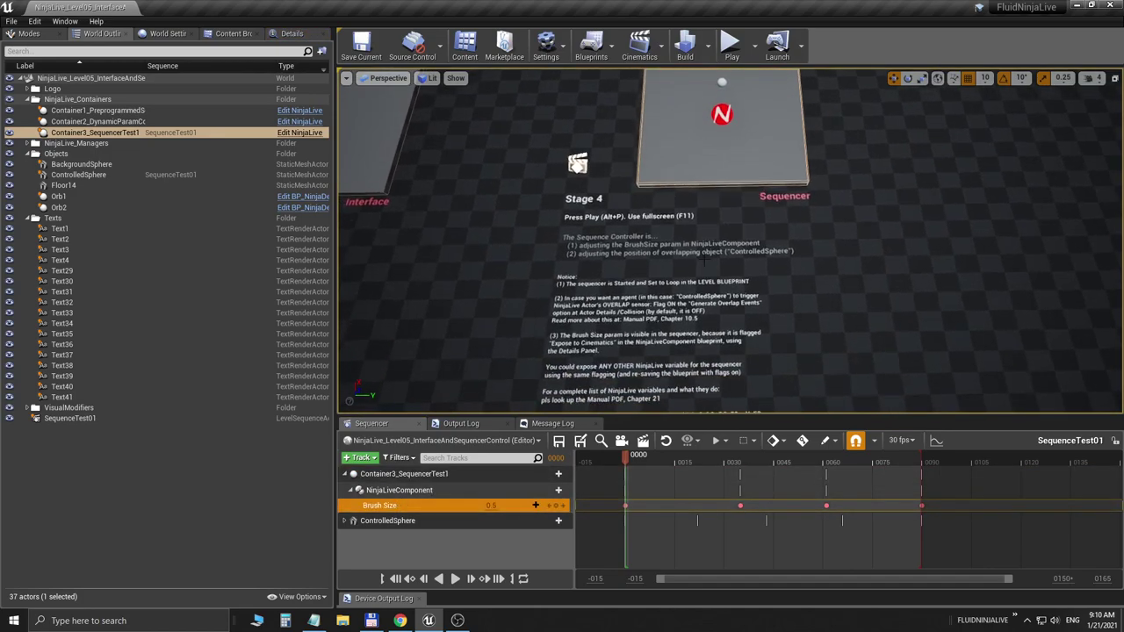
pyautogui.click(713, 237)
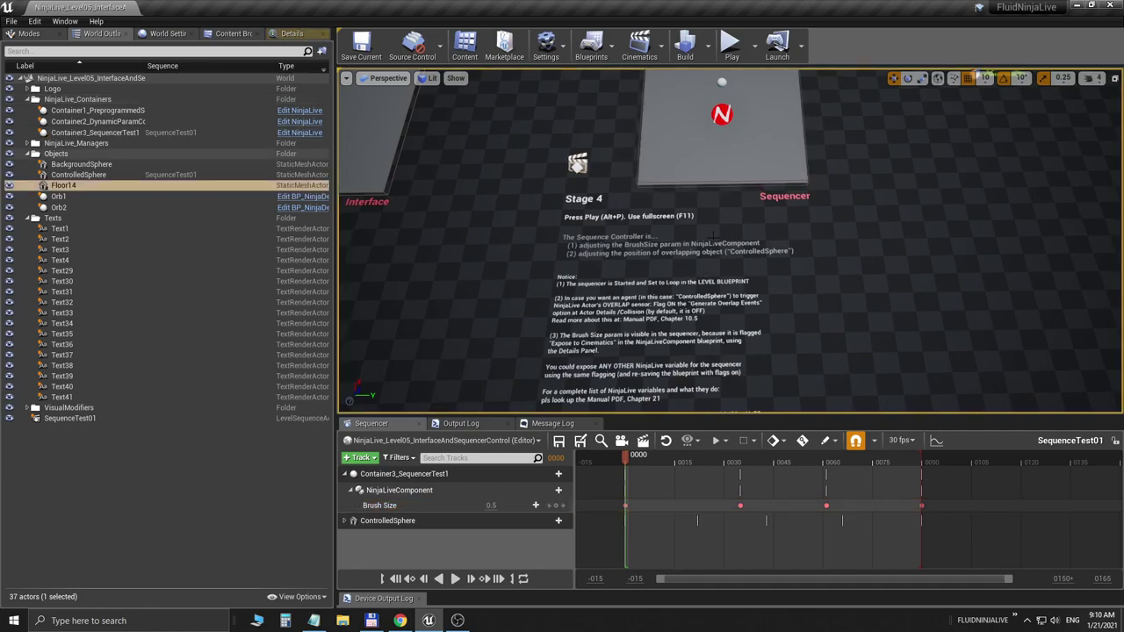
pyautogui.scroll(-3, 713, 237)
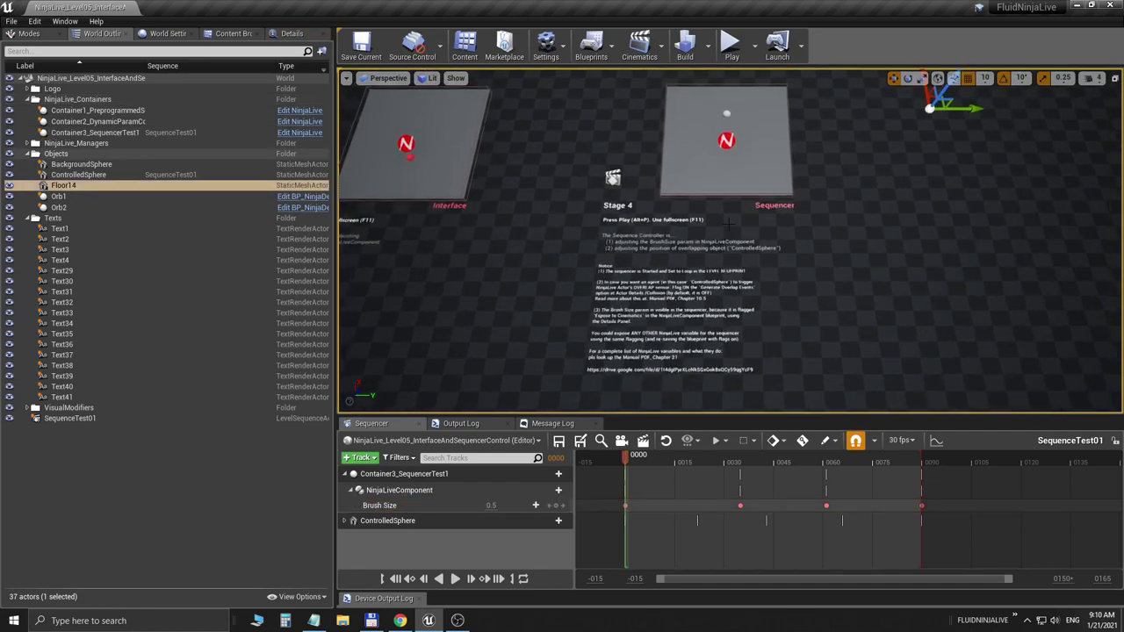
# - Check the manual's Sequencer chapter in Chrome, return to Unreal Editor, and open the Test level from the Tutorial/Levels folder
pyautogui.click(406, 621)
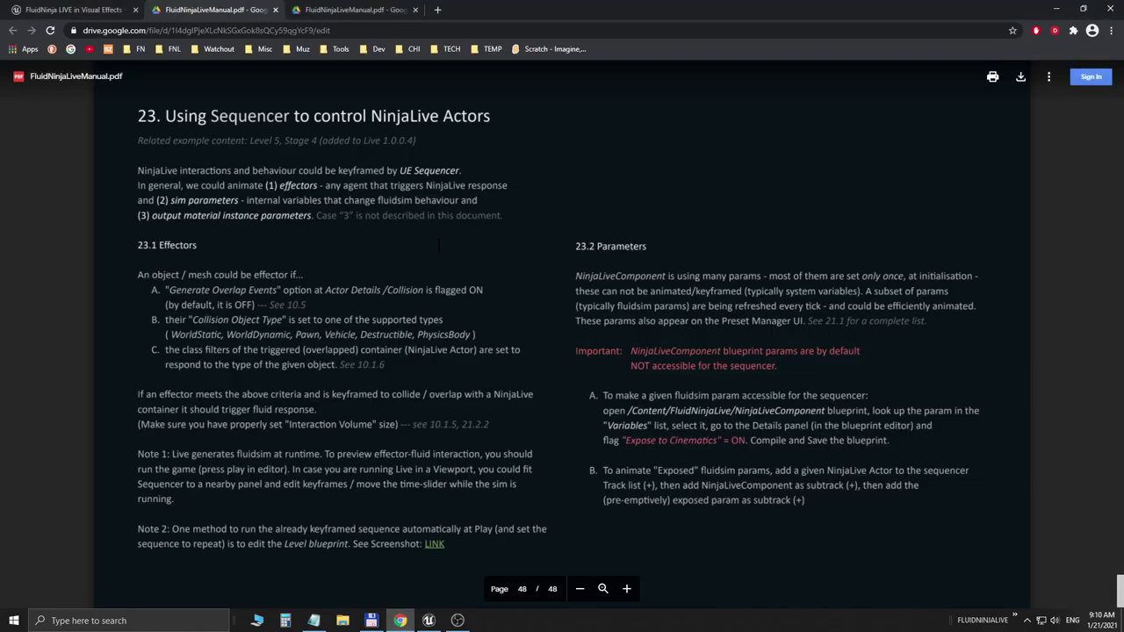
pyautogui.click(1052, 9)
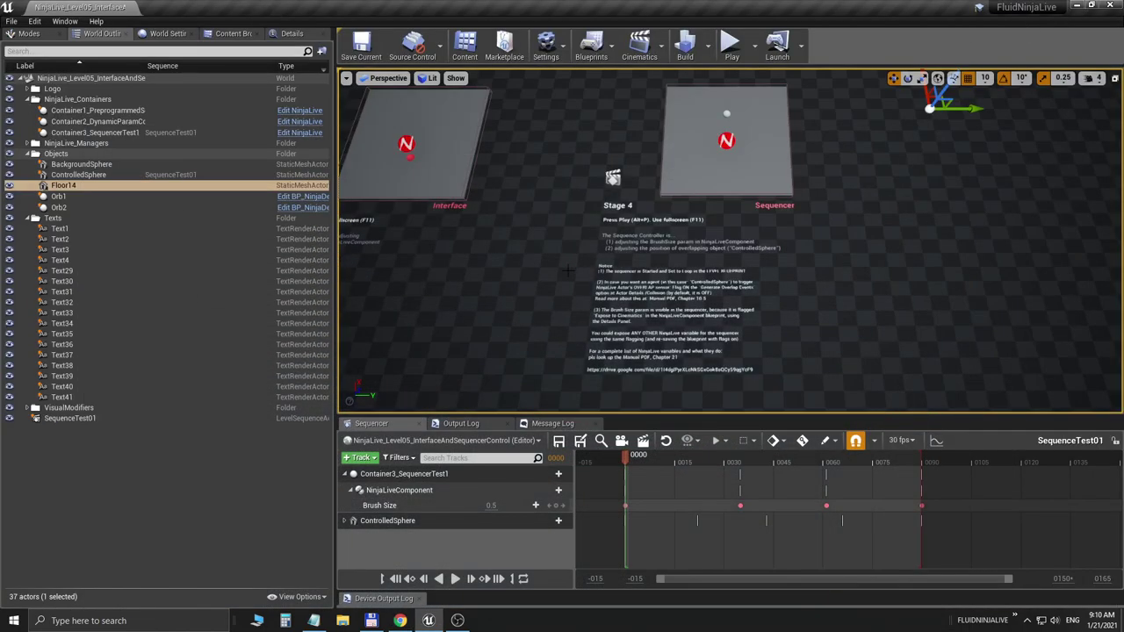
pyautogui.click(235, 35)
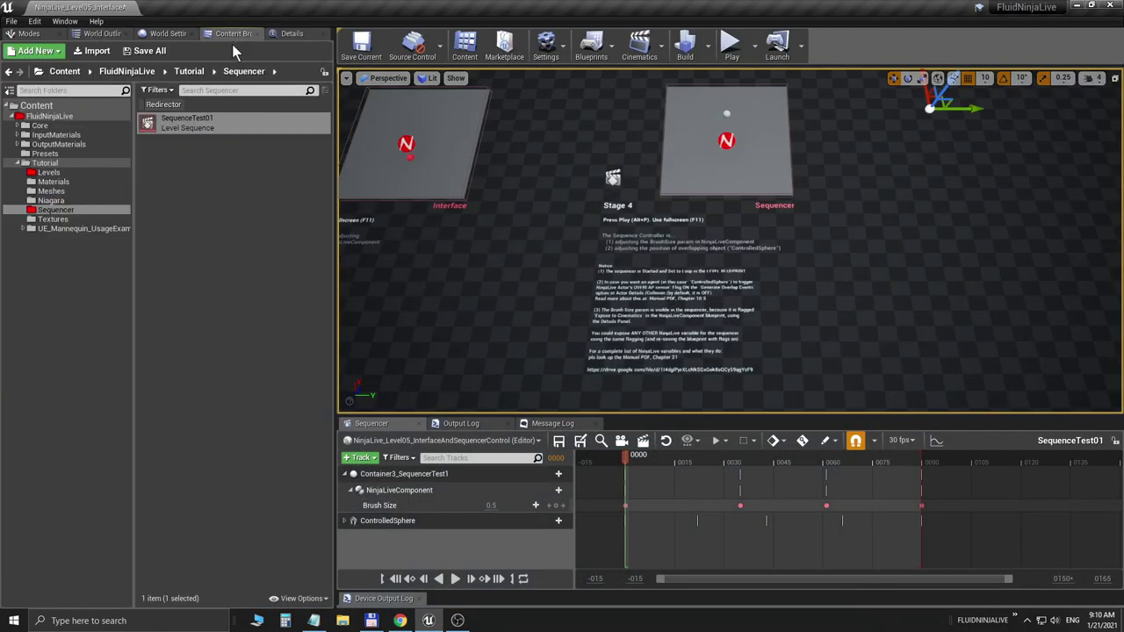
pyautogui.click(48, 172)
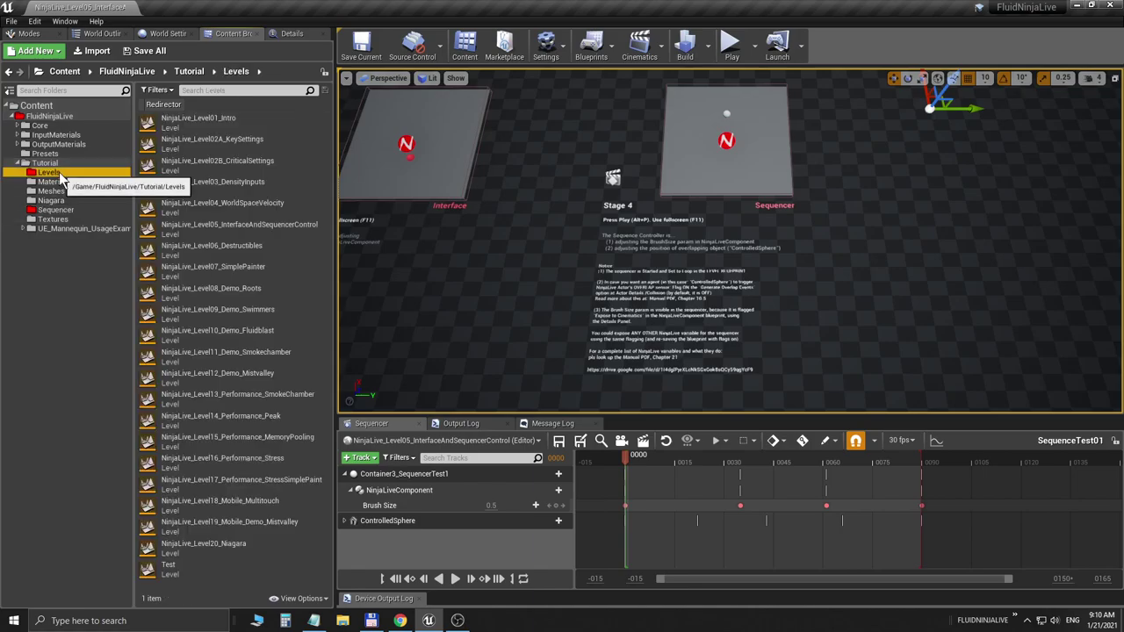
pyautogui.doubleClick(178, 569)
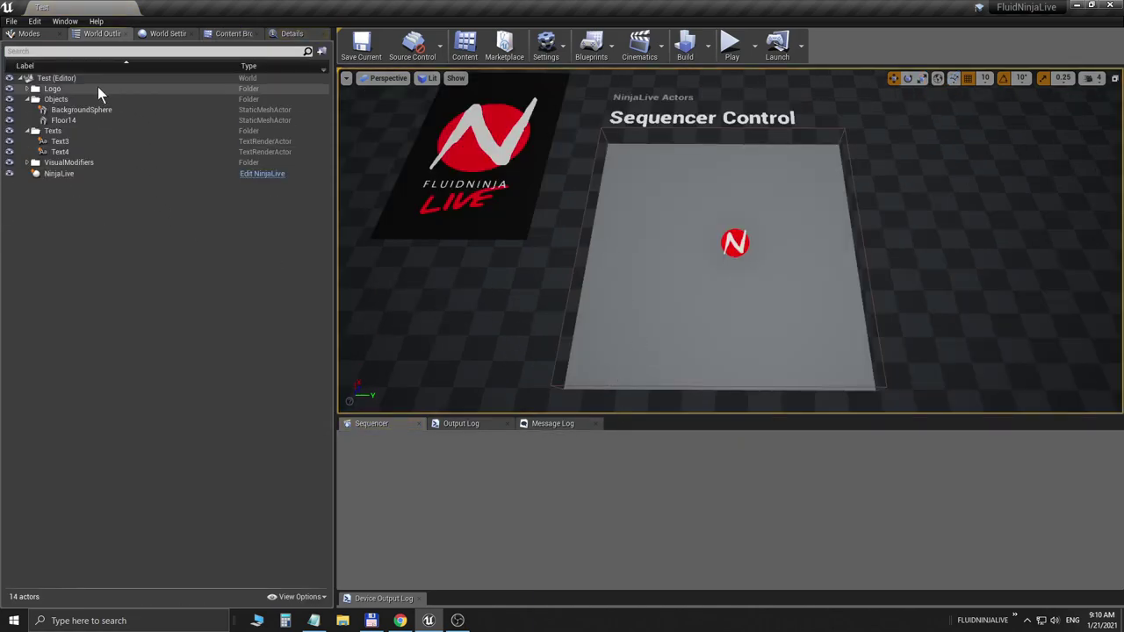
# - Place a basic Sphere actor on the NinjaLive container plane, near its far corner beside the FluidNinja logo
pyautogui.click(29, 33)
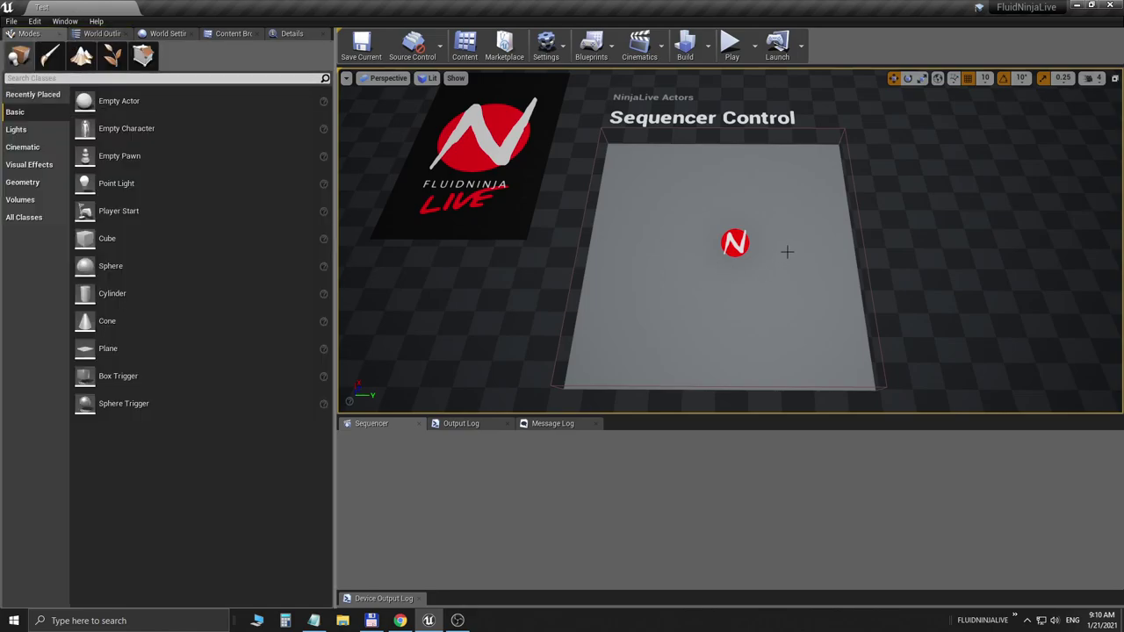
pyautogui.click(736, 246)
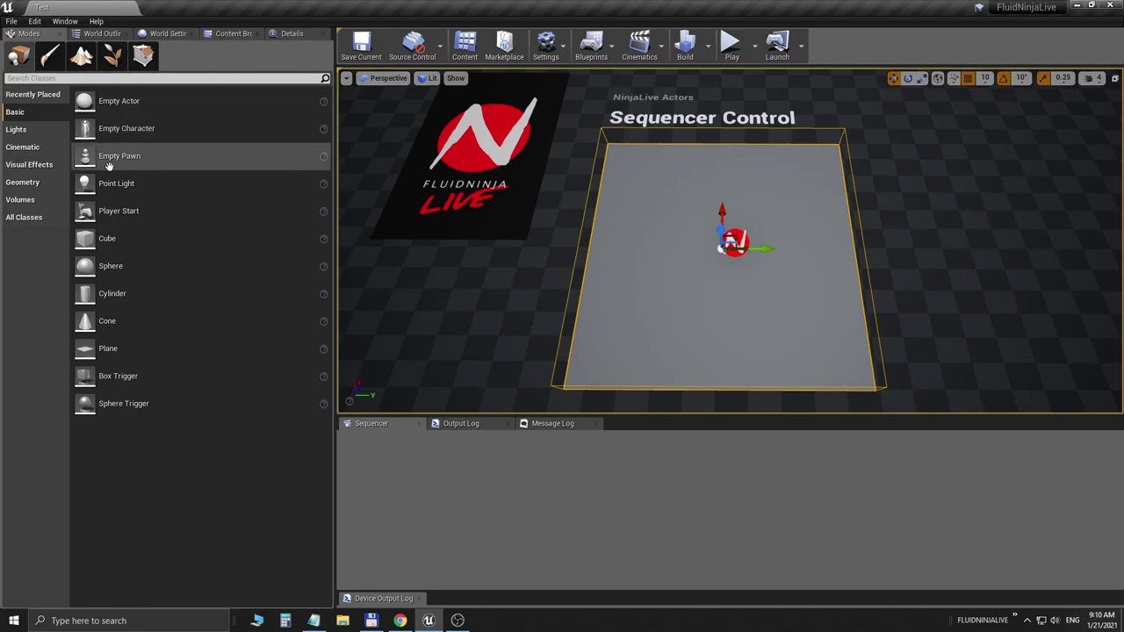
pyautogui.moveTo(92, 270); pyautogui.dragTo(653, 202)
# - Scale the new sphere to 0.25 on all axes and raise it to Z -510
pyautogui.click(291, 33)
pyautogui.click(175, 248)
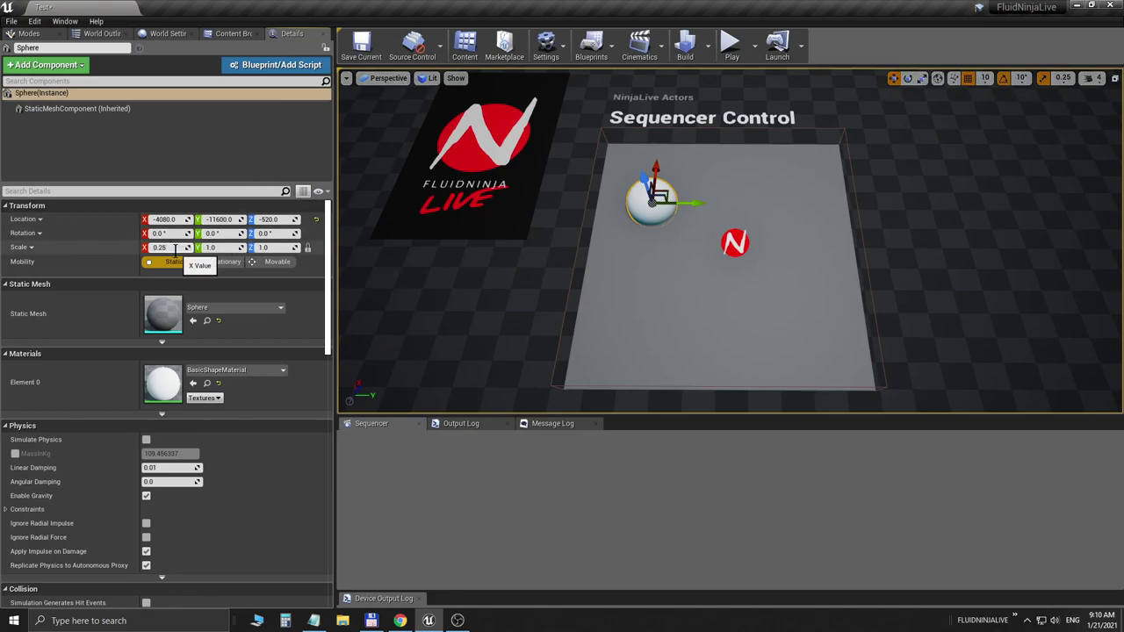
pyautogui.press('Return')
pyautogui.moveTo(643, 176); pyautogui.dragTo(642, 173)
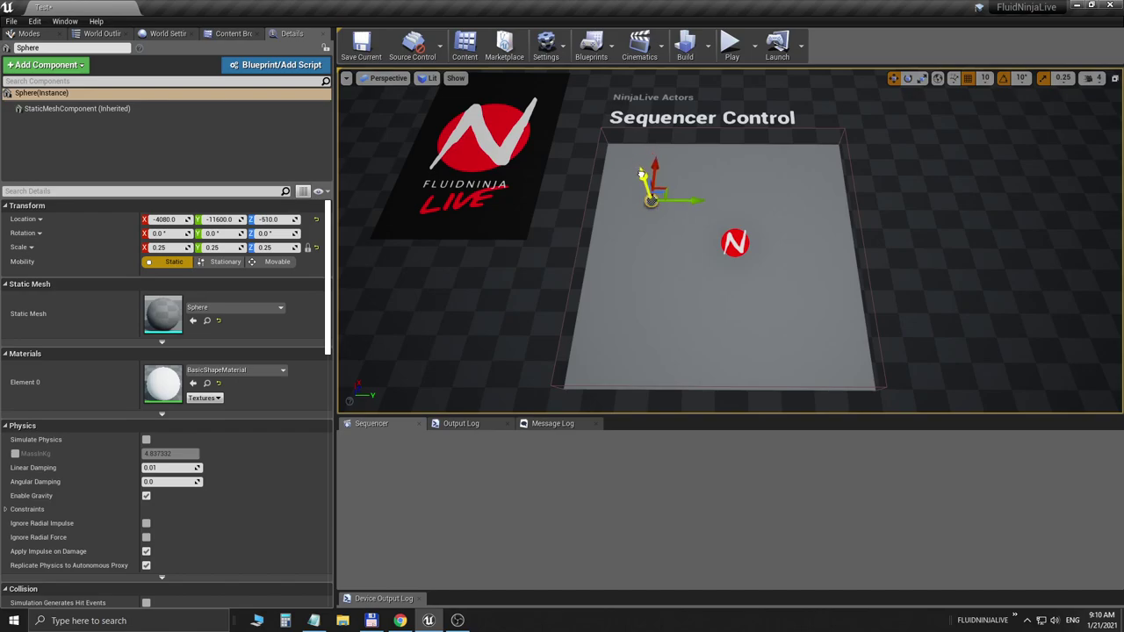
# - Inspect the NinjaLive actor's interaction volume by toggling Show Interaction Volume in Editor off and on and viewing the container closely
pyautogui.scroll(-5, 642, 173)
pyautogui.moveTo(642, 173); pyautogui.dragTo(694, 189, button='right')
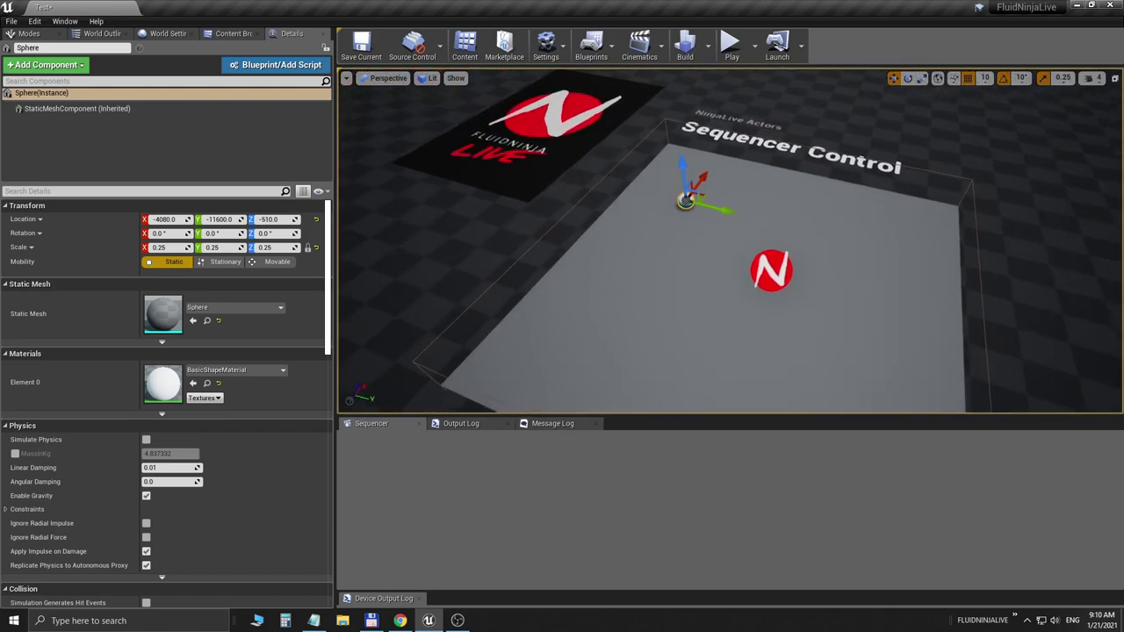
pyautogui.scroll(-4, 780, 239)
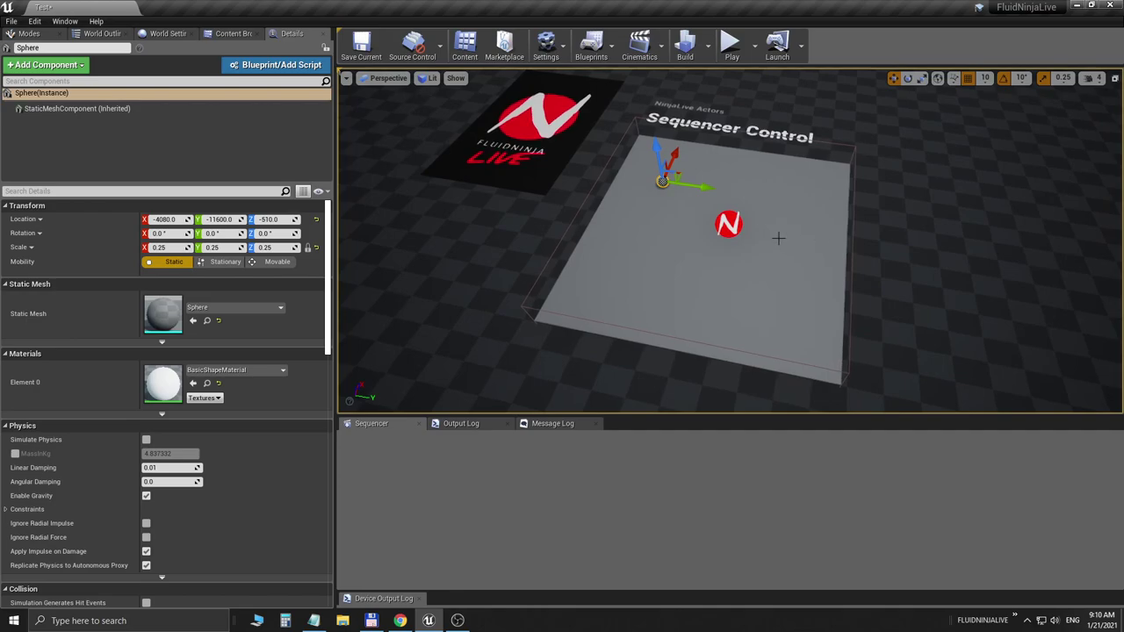
pyautogui.click(728, 224)
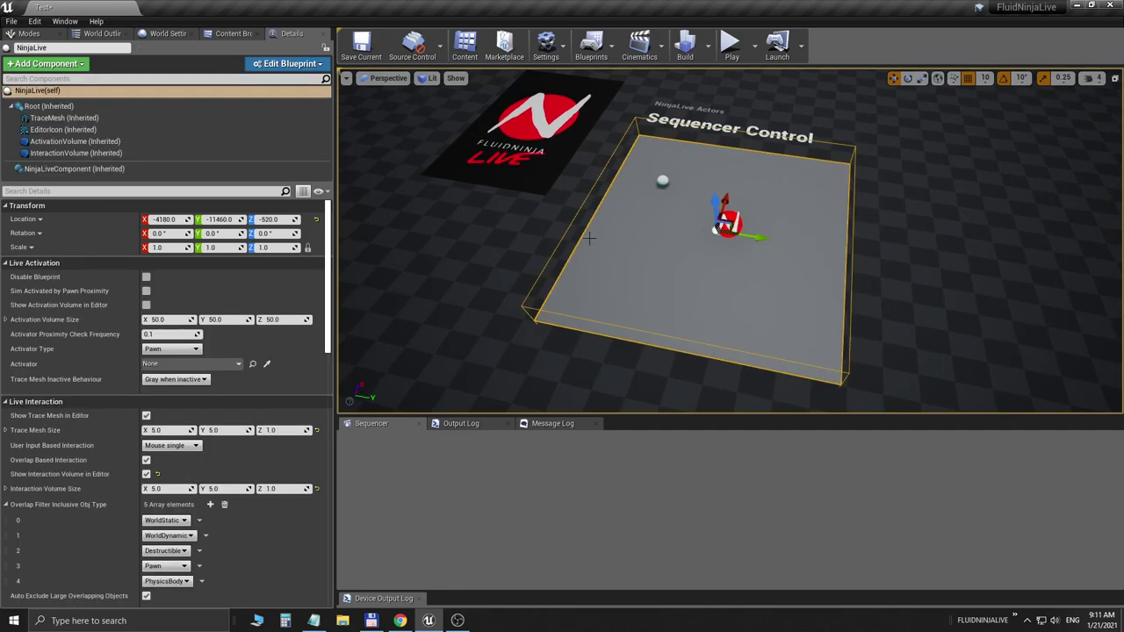
pyautogui.scroll(5, 690, 190)
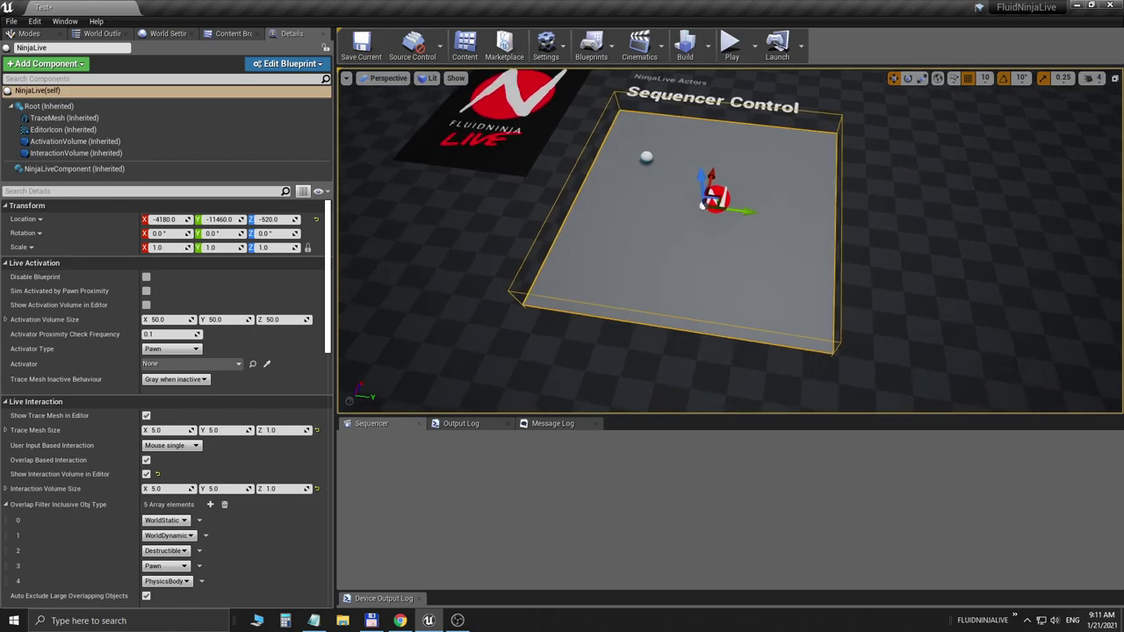
pyautogui.scroll(-5, 690, 191)
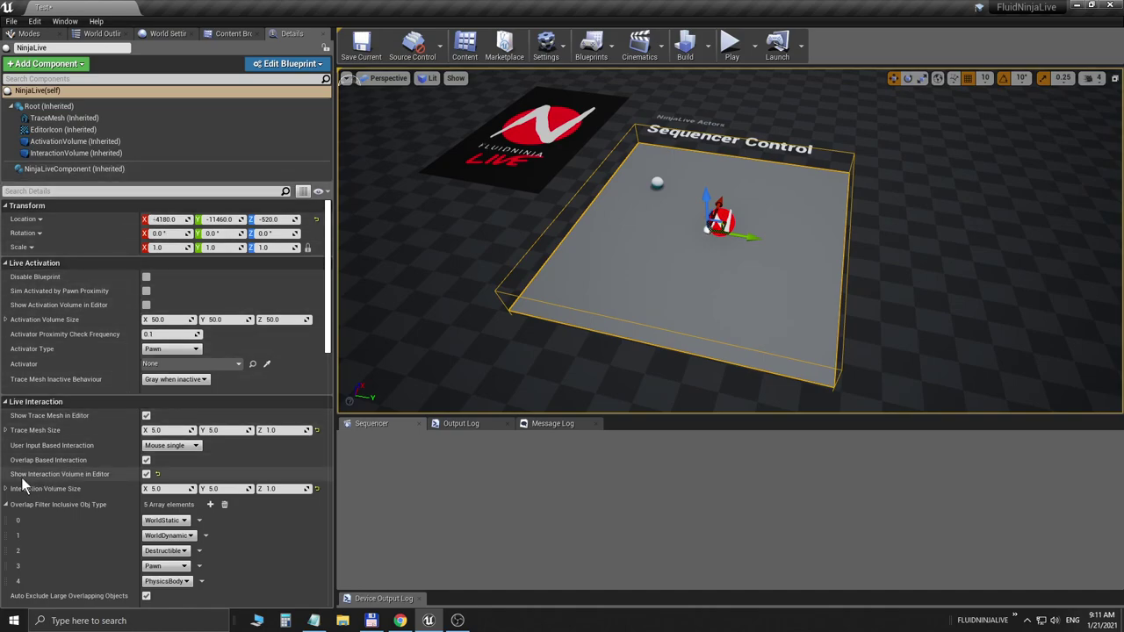
pyautogui.click(145, 474)
pyautogui.click(146, 474)
pyautogui.click(145, 475)
pyautogui.click(146, 475)
pyautogui.scroll(10, 706, 226)
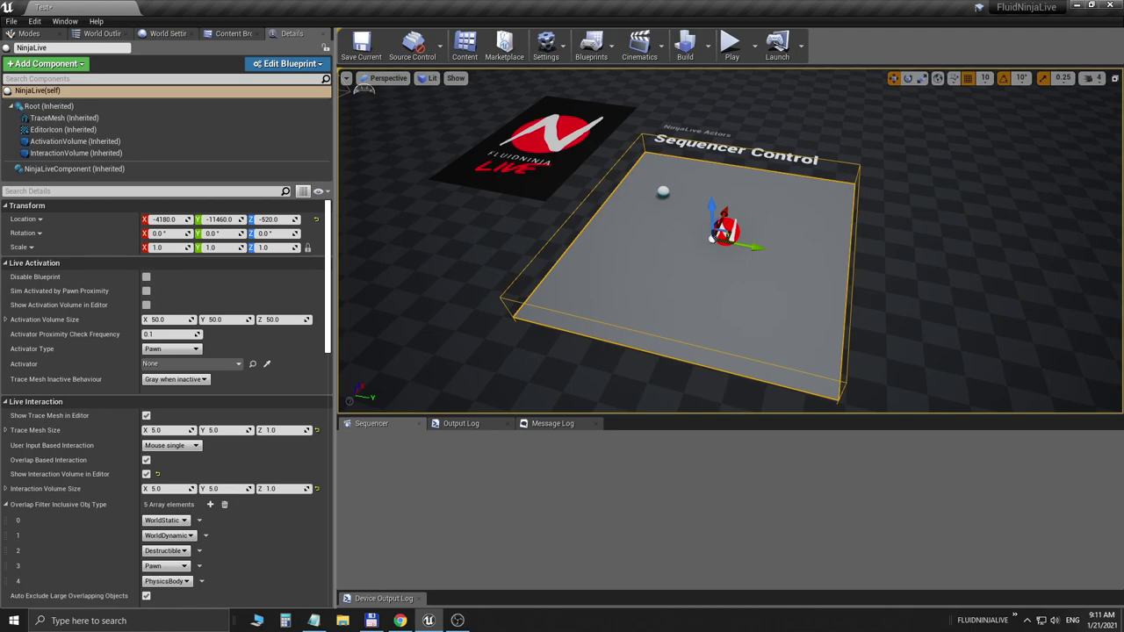
pyautogui.press('f')
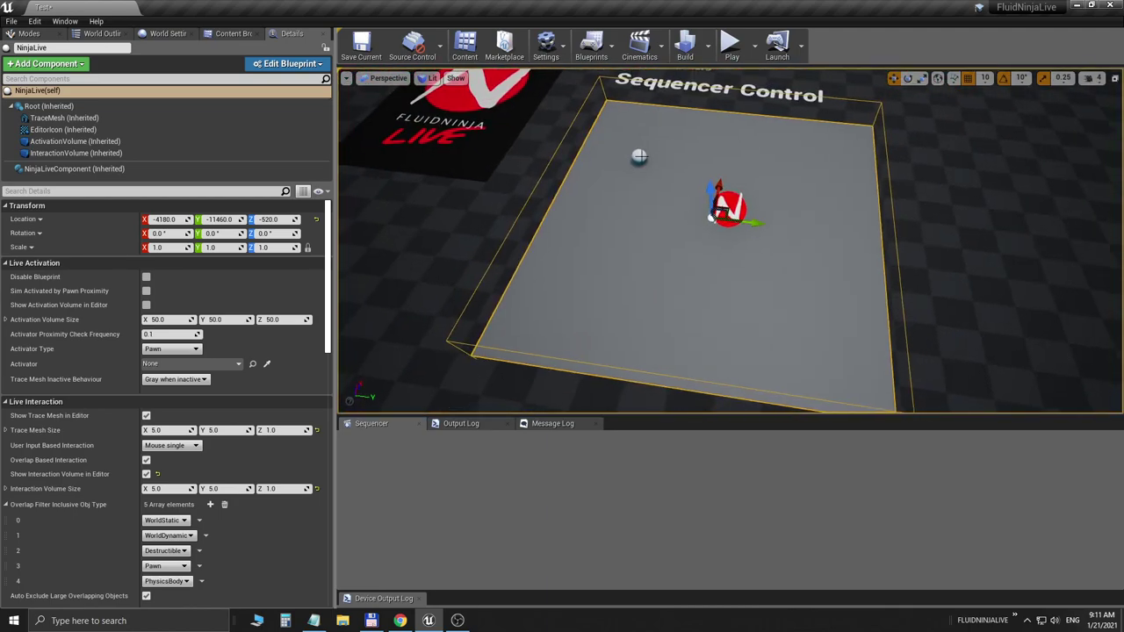
# - Select the sphere, create a Level Sequence named Test in the FluidNinjaLive folder, and open it in Sequencer
pyautogui.click(639, 156)
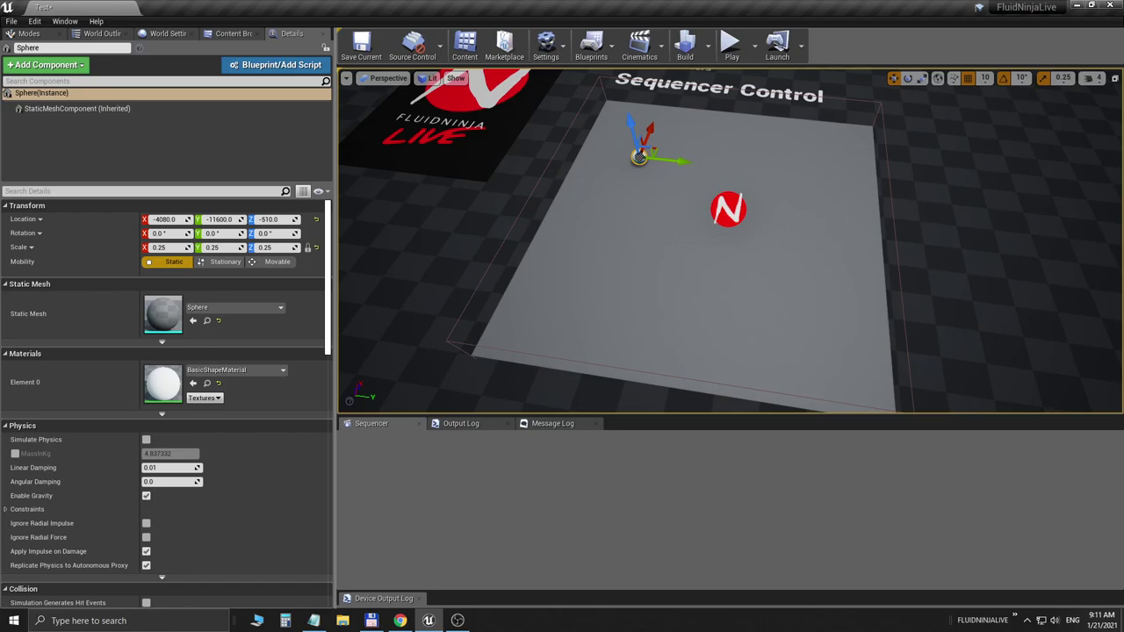
pyautogui.click(226, 35)
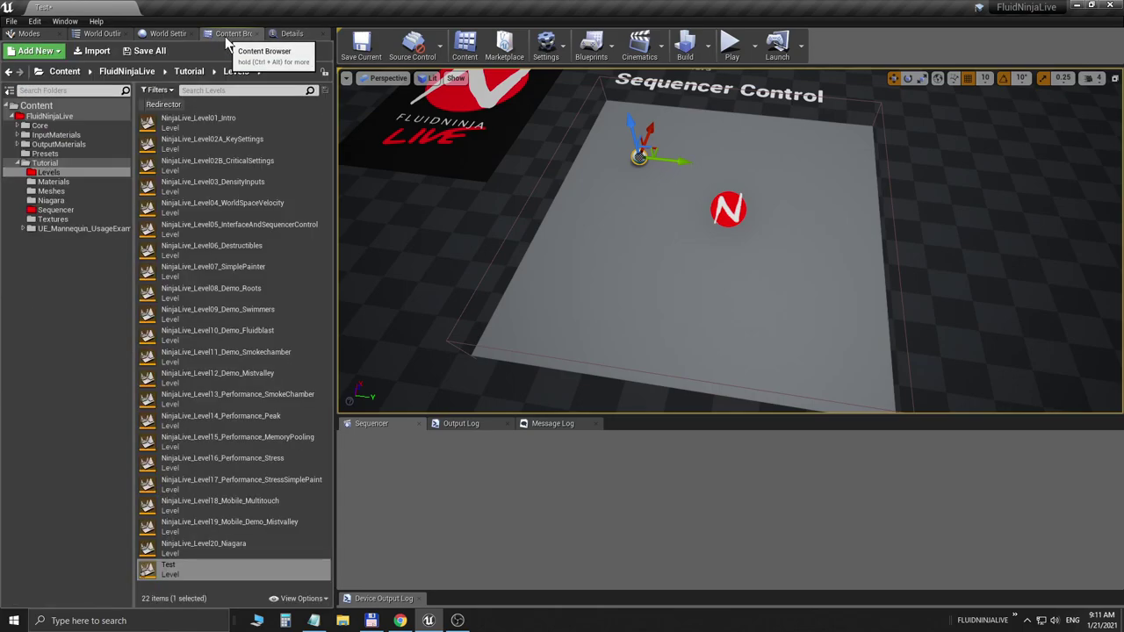
pyautogui.click(61, 118)
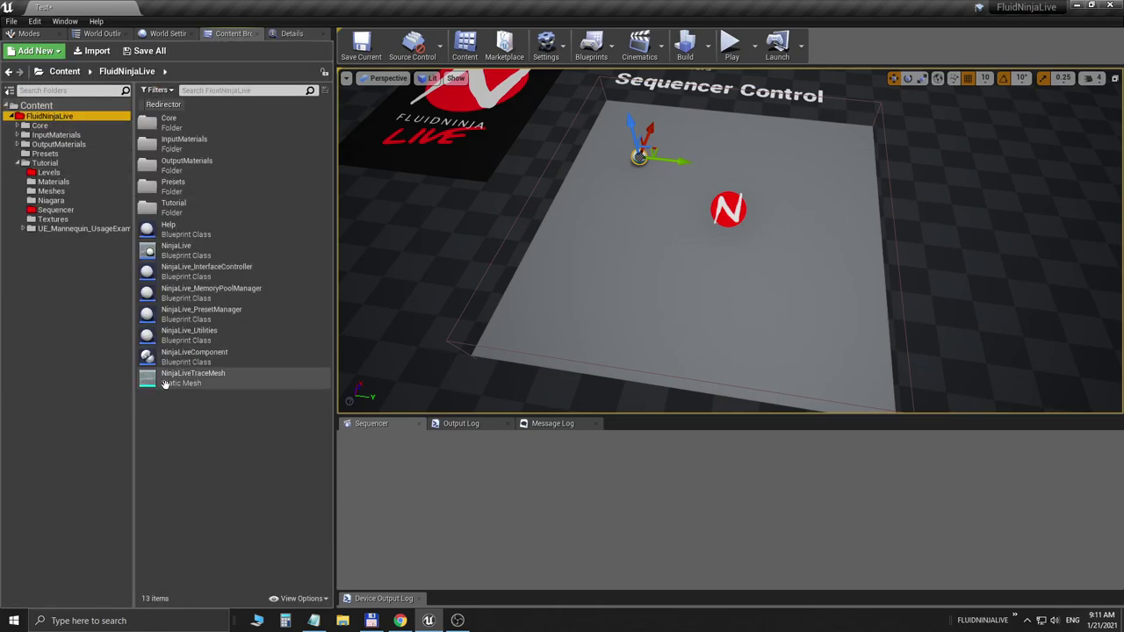
pyautogui.rightClick(170, 413)
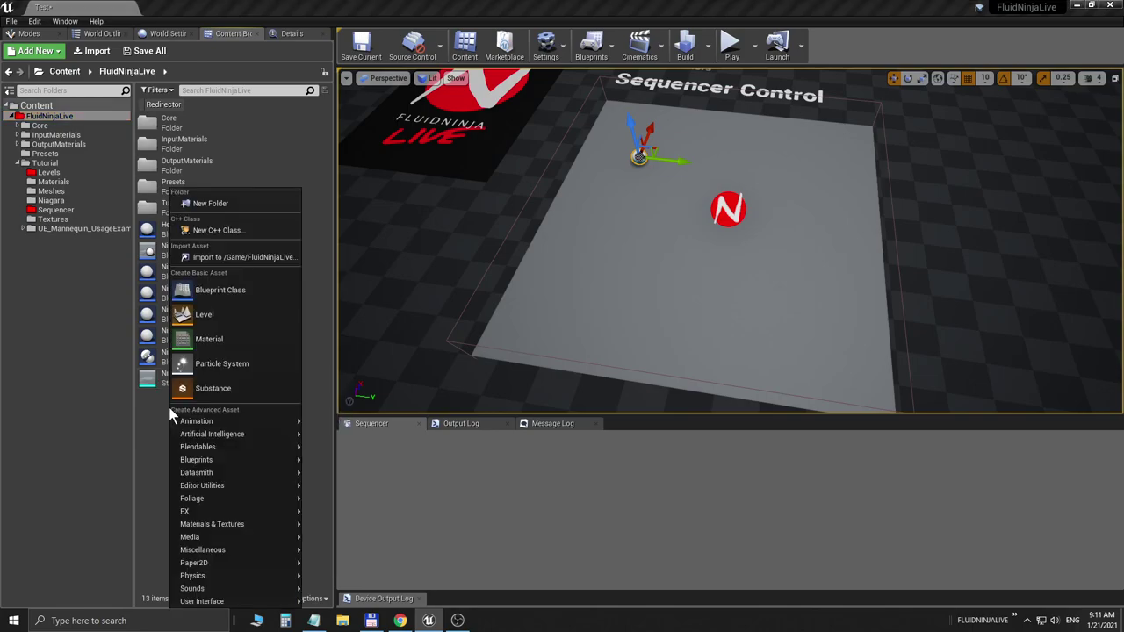
pyautogui.moveTo(199, 417)
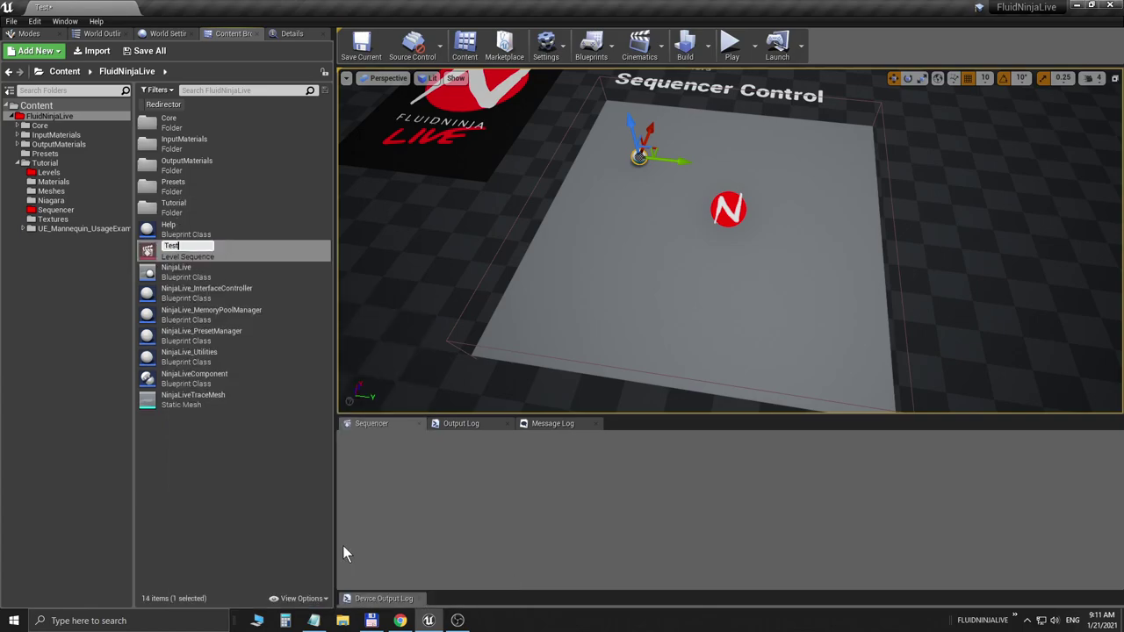
pyautogui.press('Return')
pyautogui.doubleClick(150, 401)
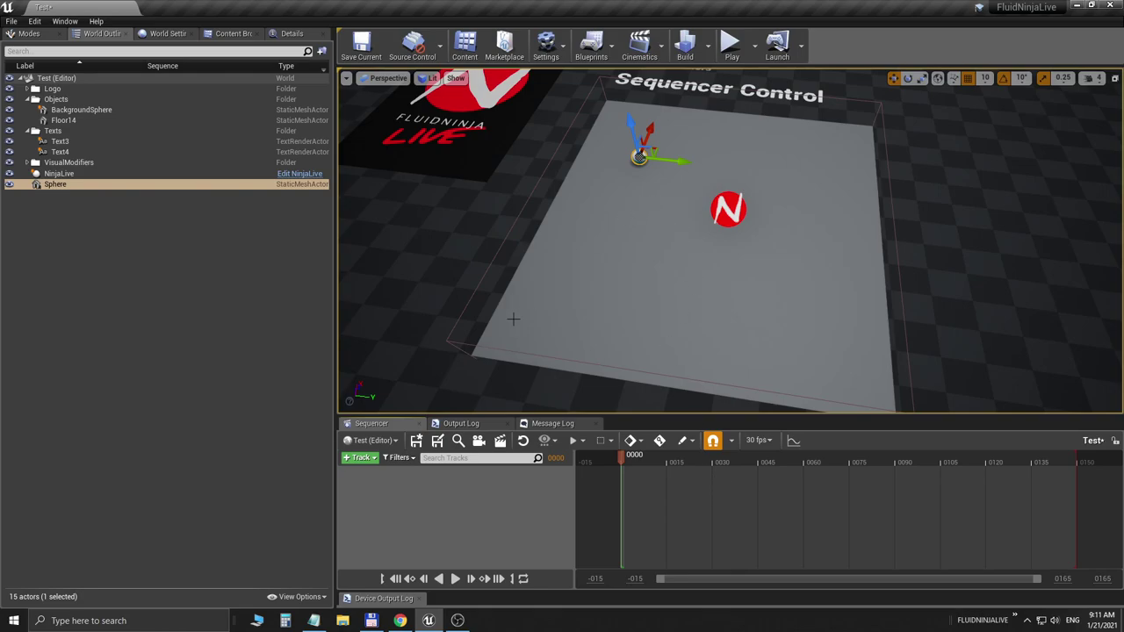
# - Add the Sphere actor to the sequence and key its full Transform at frame 0
pyautogui.click(367, 458)
pyautogui.moveTo(411, 290)
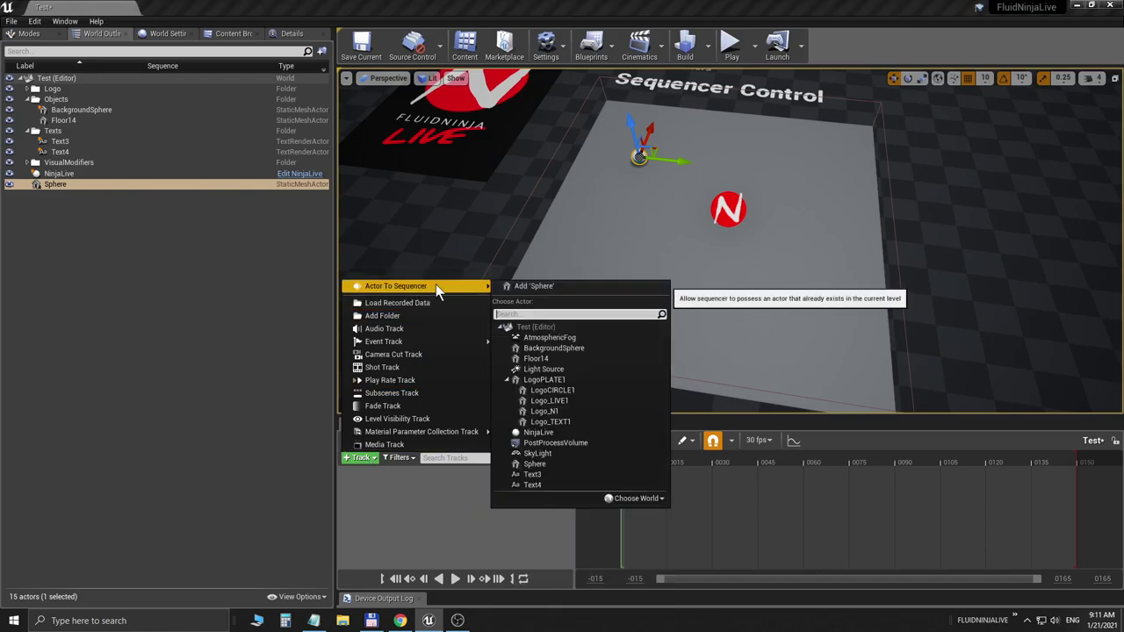
pyautogui.click(558, 285)
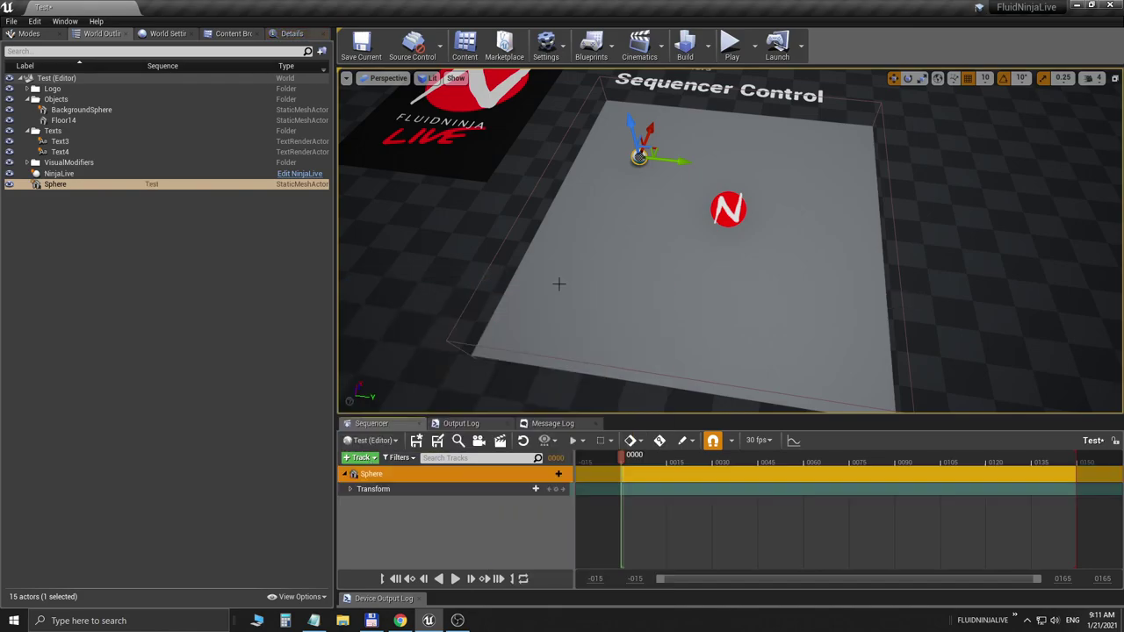
pyautogui.click(350, 489)
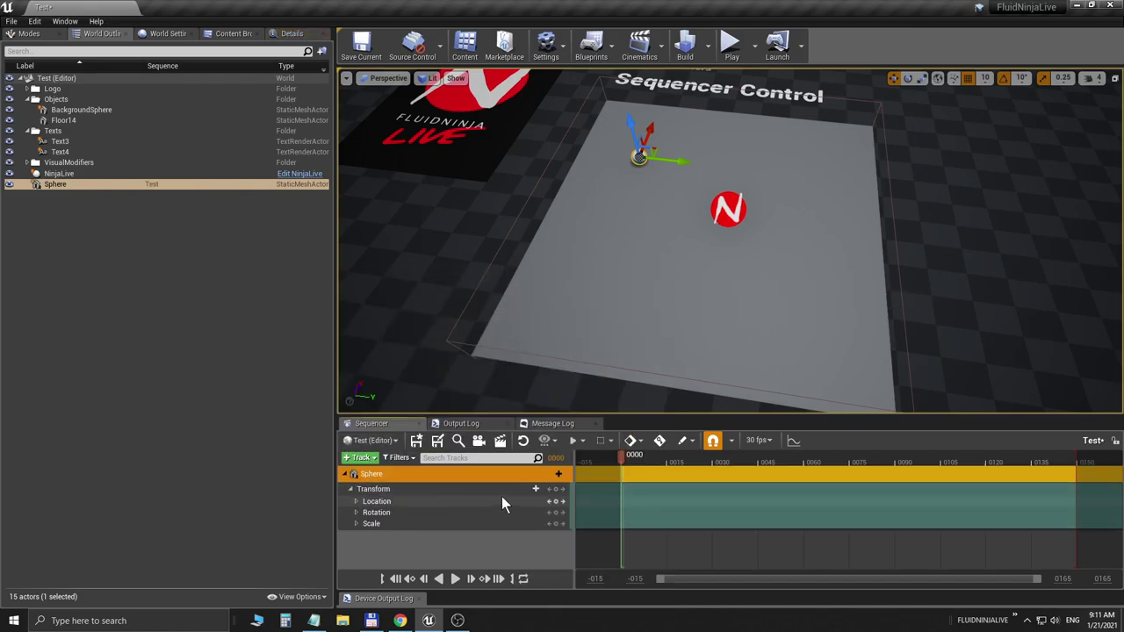
pyautogui.click(555, 489)
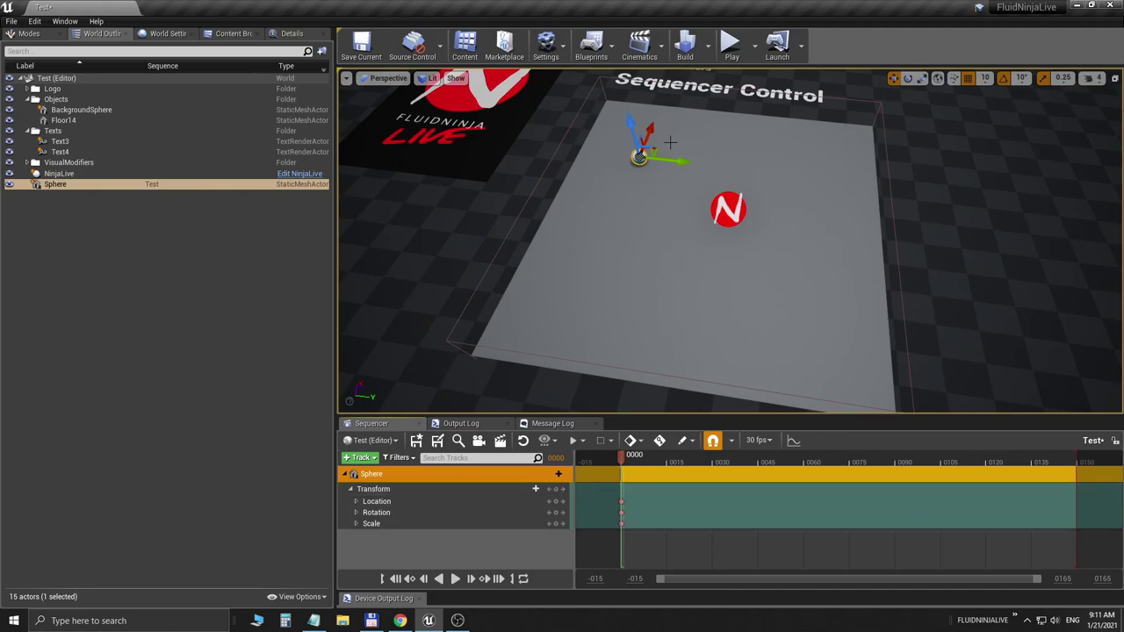
# - At frame 25, move the sphere toward the near edge of the container plane and key its Transform
pyautogui.moveTo(630, 454); pyautogui.dragTo(698, 473)
pyautogui.moveTo(660, 148); pyautogui.dragTo(691, 270)
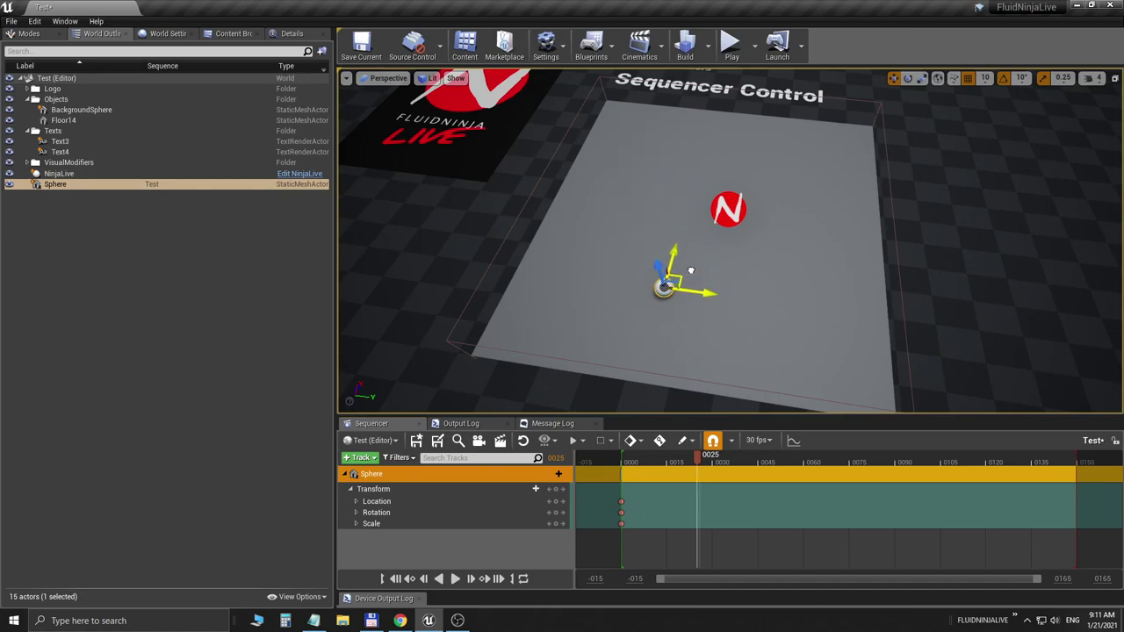
pyautogui.click(557, 489)
# - Key the sphere's Transform near the opposite side edge at frame 53 and near the far edge at frame 86
pyautogui.moveTo(714, 459); pyautogui.dragTo(783, 456)
pyautogui.moveTo(680, 276); pyautogui.dragTo(840, 239)
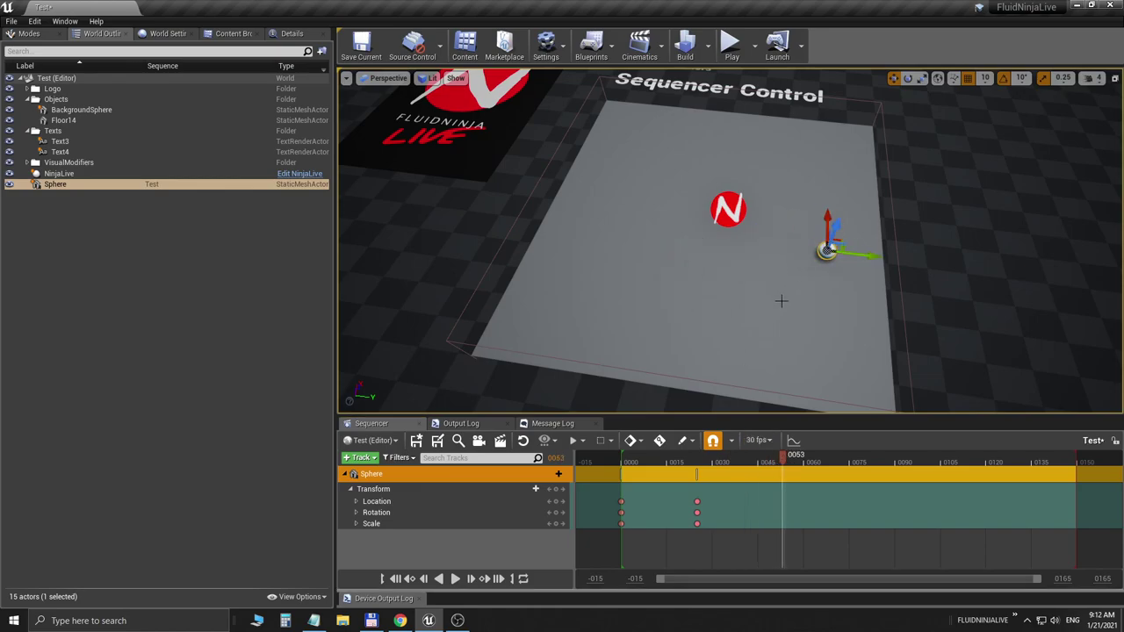
pyautogui.click(555, 489)
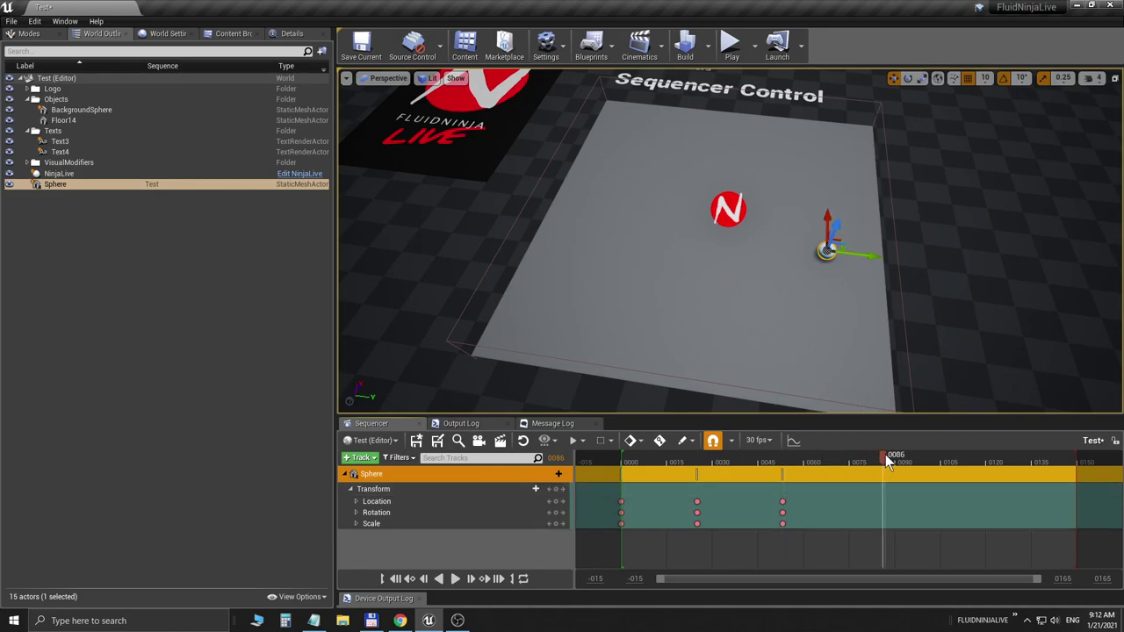
pyautogui.moveTo(842, 241); pyautogui.dragTo(770, 144)
pyautogui.click(556, 490)
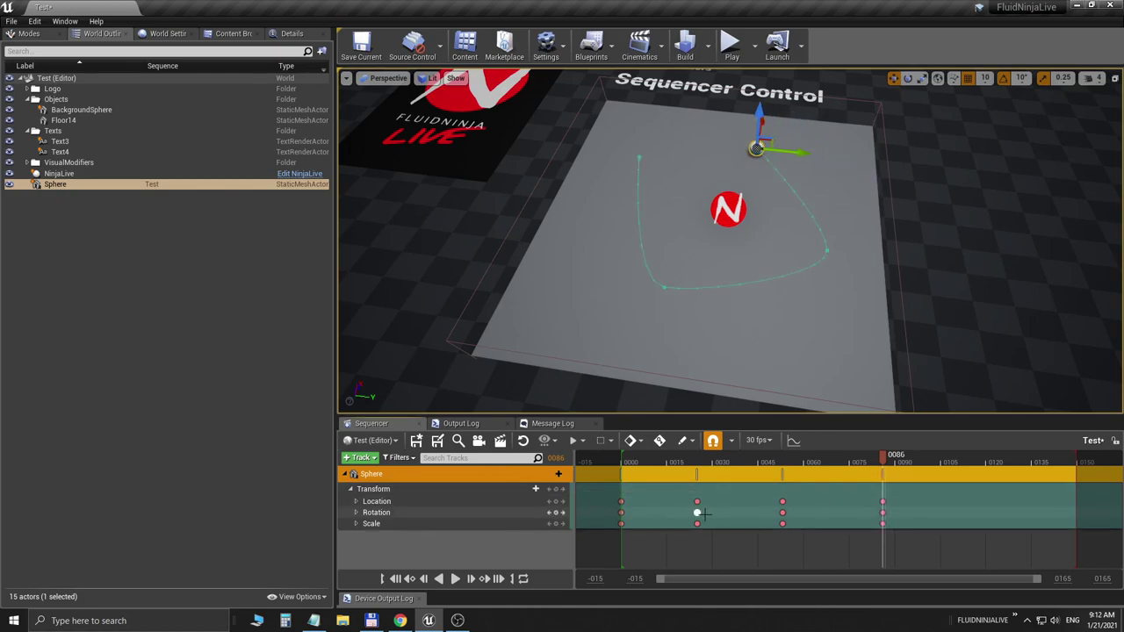
# - Test the sphere's fluid interaction by playing the level, scrubbing the sequence from frame 11 to 17, and stopping play
pyautogui.moveTo(853, 459)
pyautogui.mouseDown()
pyautogui.moveTo(651, 475)
pyautogui.moveTo(820, 478)
pyautogui.moveTo(664, 490)
pyautogui.moveTo(767, 492)
pyautogui.moveTo(803, 475)
pyautogui.moveTo(671, 476)
pyautogui.moveTo(827, 465)
pyautogui.moveTo(656, 476)
pyautogui.moveTo(834, 475)
pyautogui.moveTo(633, 475)
pyautogui.moveTo(812, 476)
pyautogui.moveTo(655, 482)
pyautogui.mouseUp()
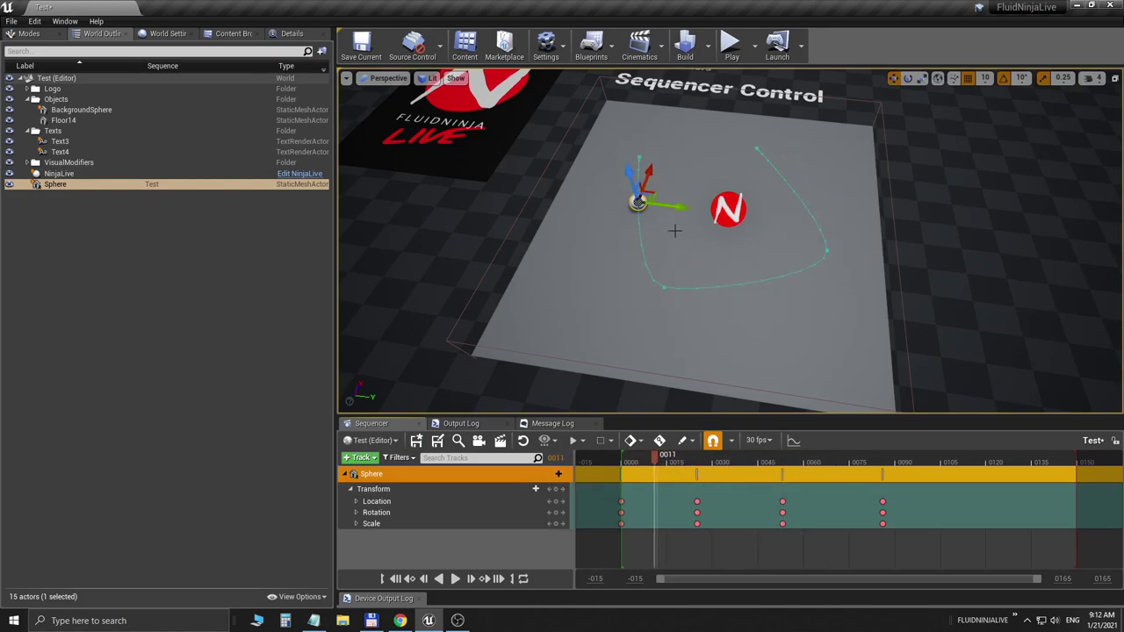
pyautogui.click(724, 208)
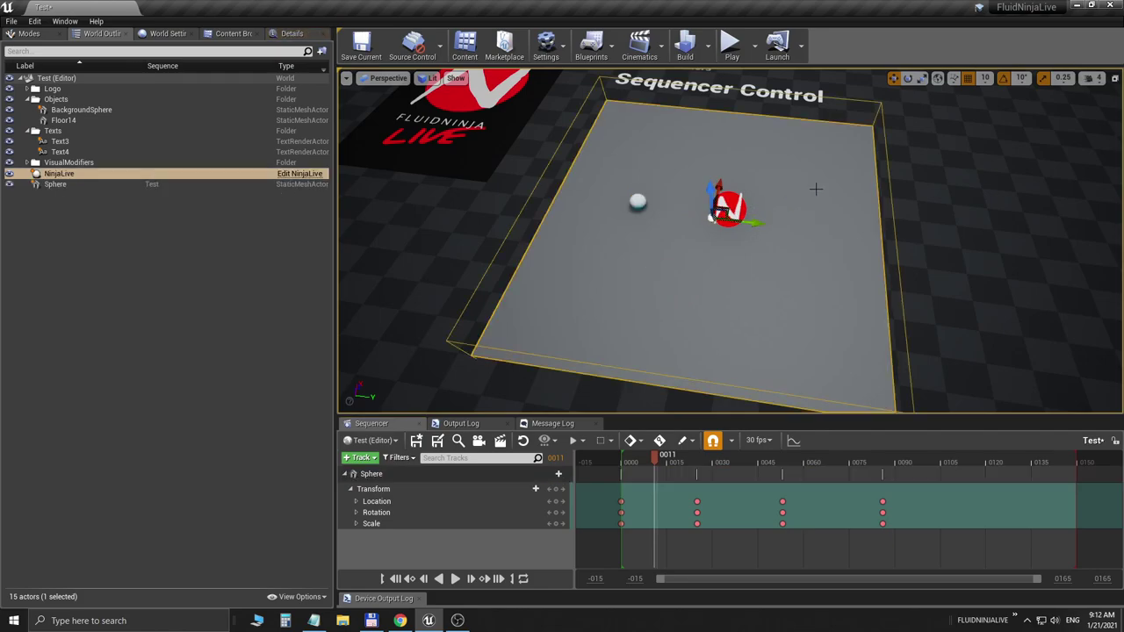
pyautogui.click(730, 44)
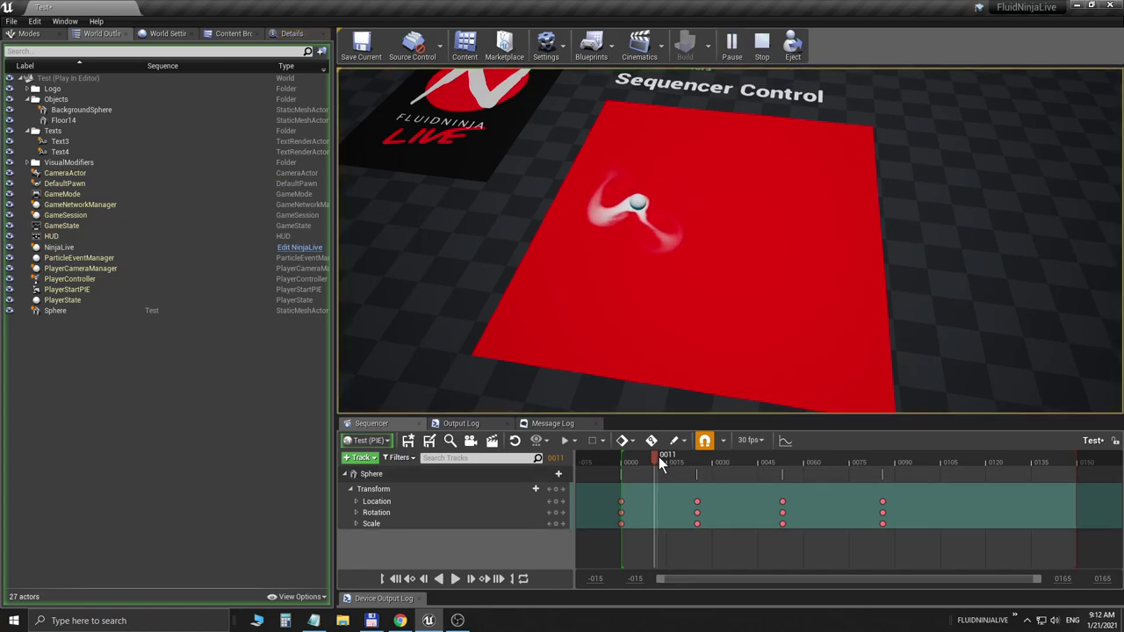
pyautogui.moveTo(658, 458)
pyautogui.mouseDown()
pyautogui.moveTo(742, 458)
pyautogui.moveTo(673, 464)
pyautogui.mouseUp()
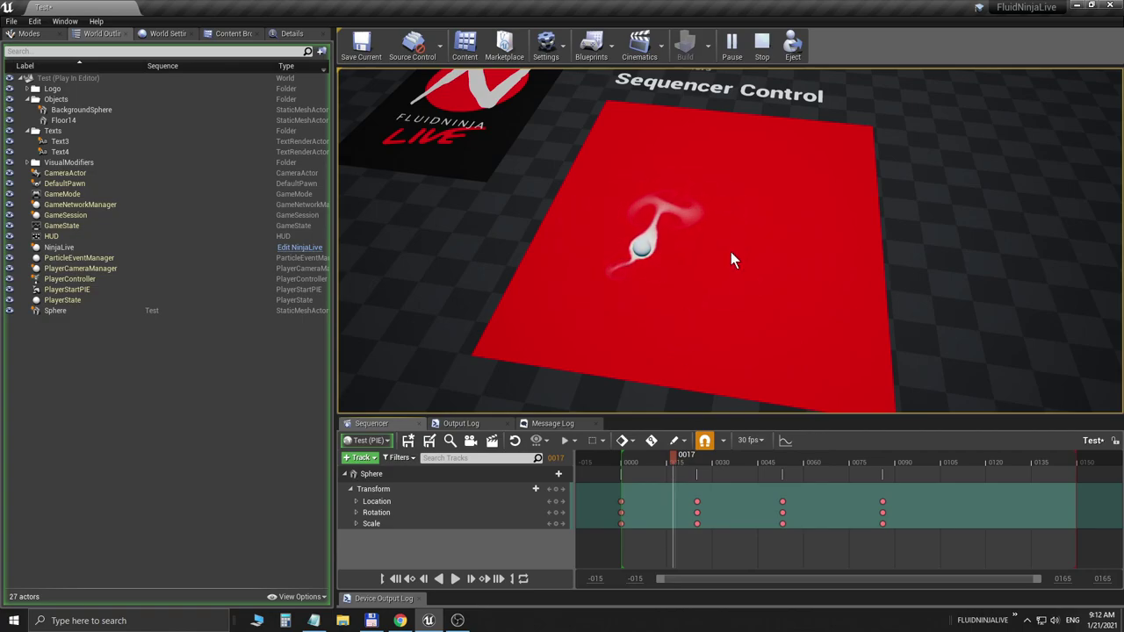
pyautogui.click(762, 46)
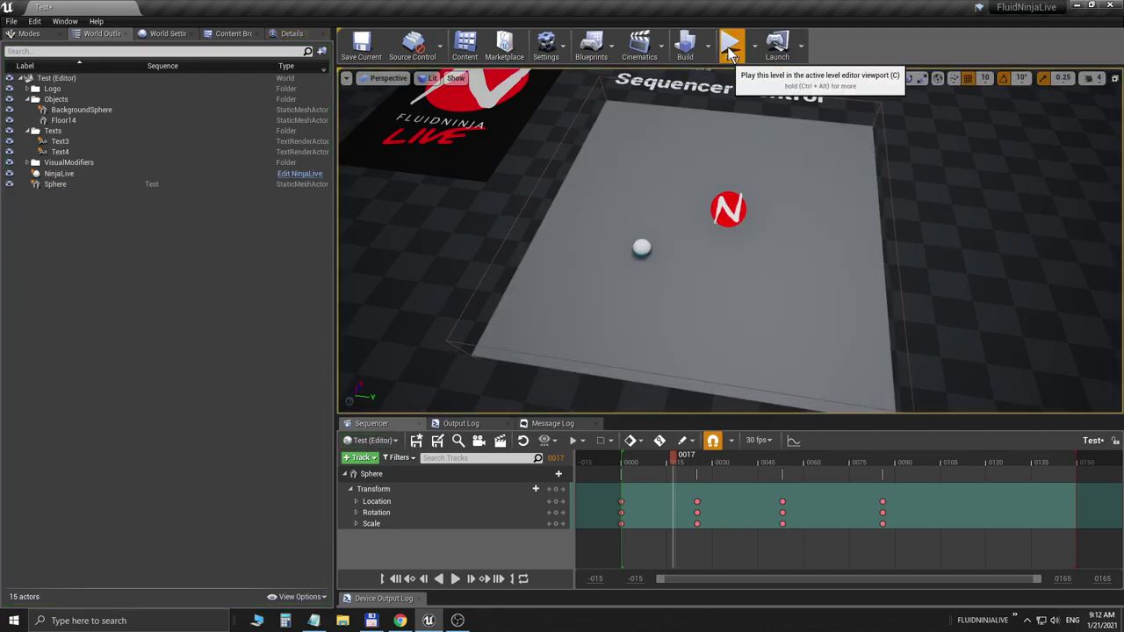
# - Replay the level while scrubbing back to frame 12, stop it, and preview the sphere's motion in the editor up to frame 34
pyautogui.click(728, 48)
pyautogui.moveTo(685, 457); pyautogui.dragTo(659, 487)
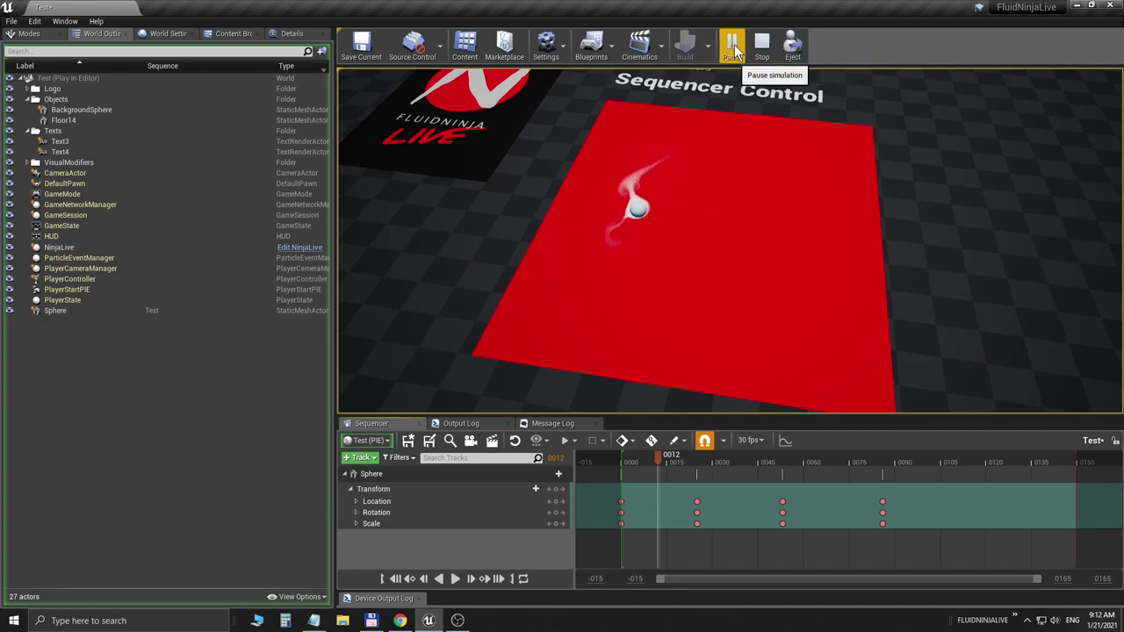
pyautogui.click(762, 46)
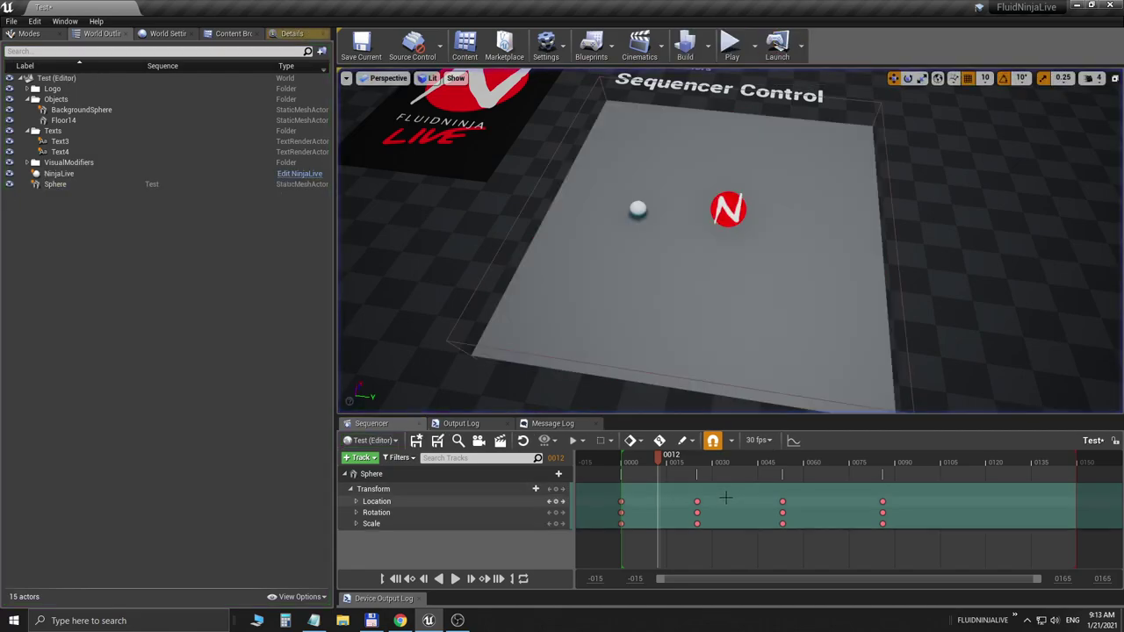
pyautogui.moveTo(678, 463); pyautogui.dragTo(700, 479)
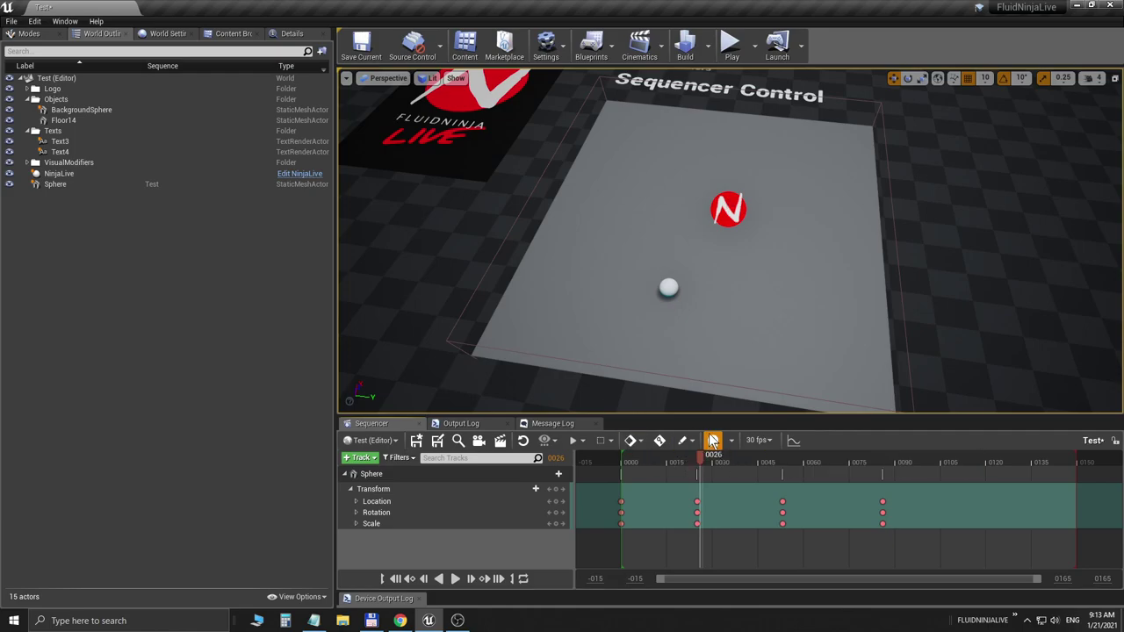
pyautogui.moveTo(702, 468); pyautogui.dragTo(725, 474)
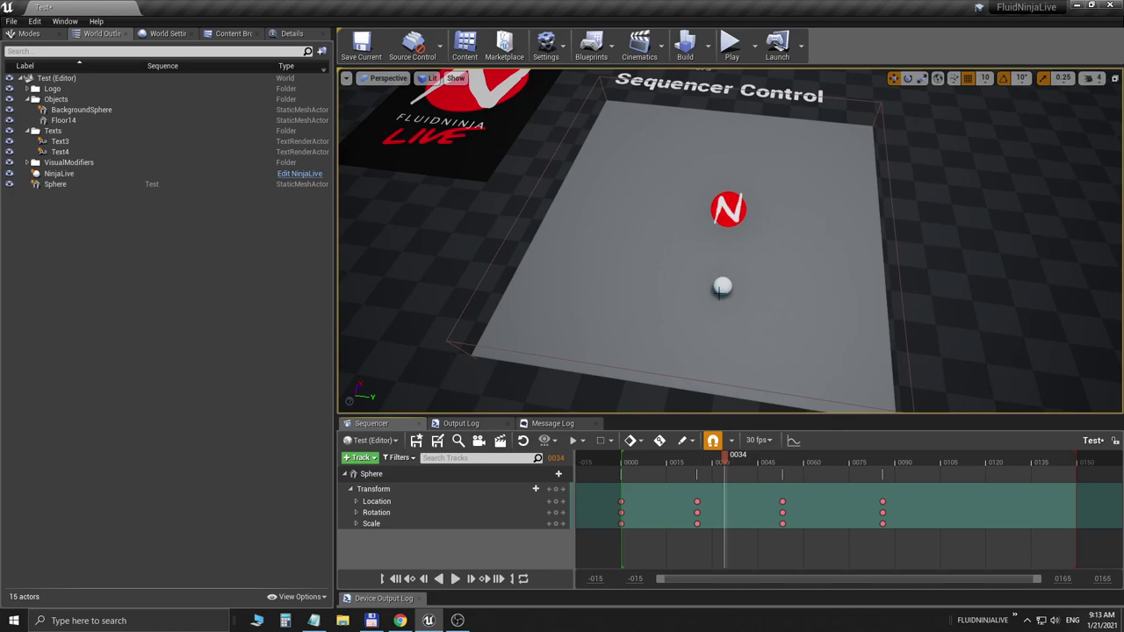
# - Open the level blueprint, then place the Test level sequence in the level beside the container plane
pyautogui.click(609, 51)
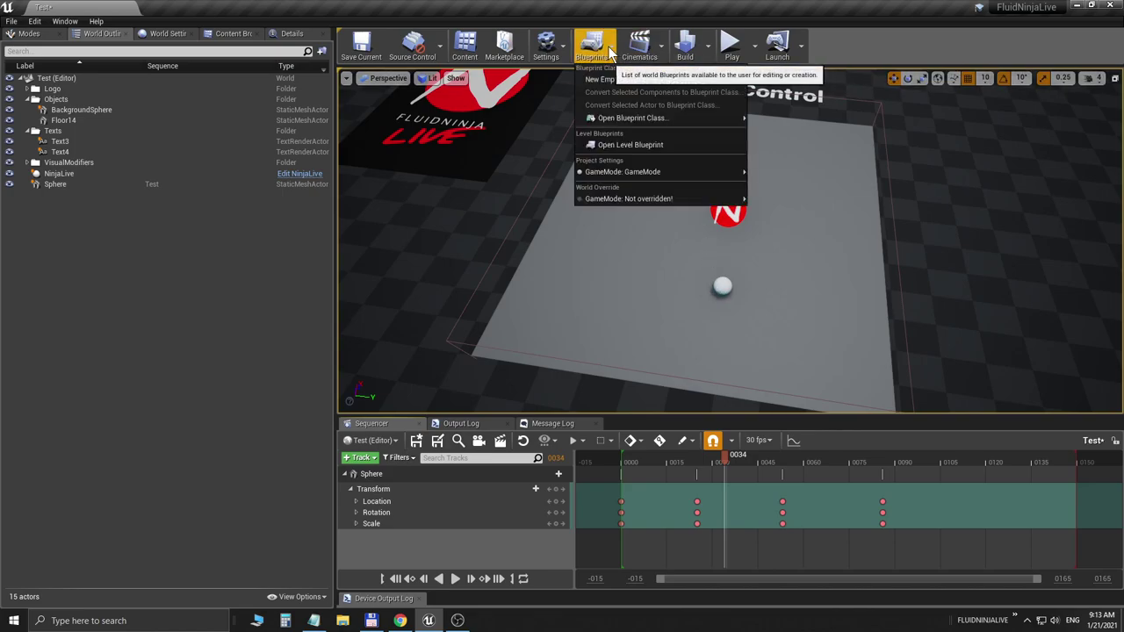
pyautogui.click(640, 144)
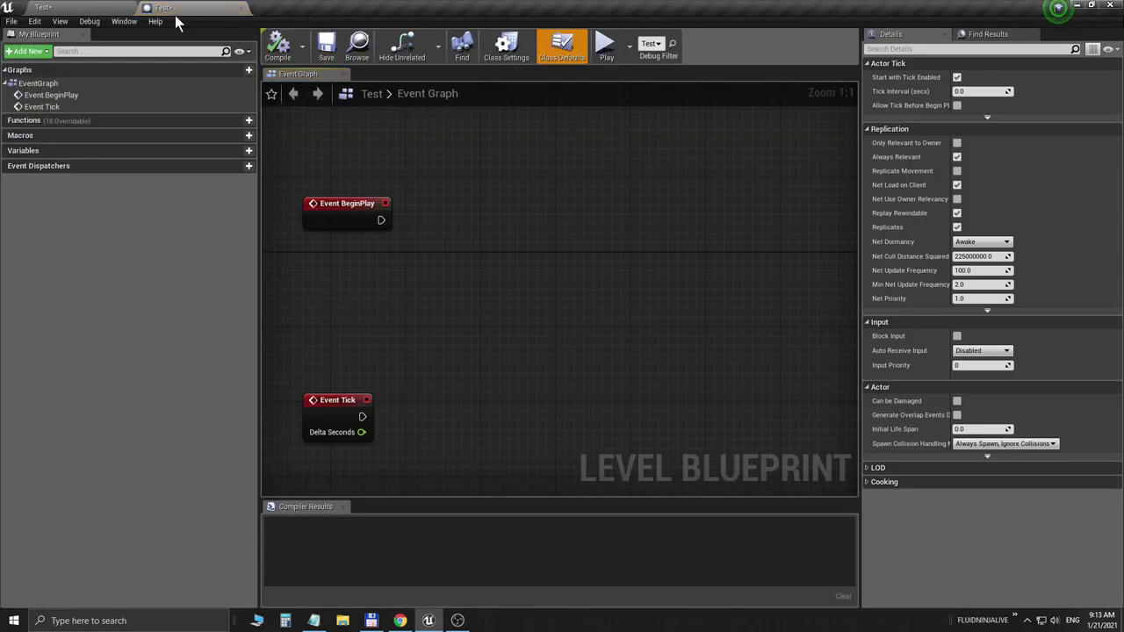
pyautogui.click(70, 8)
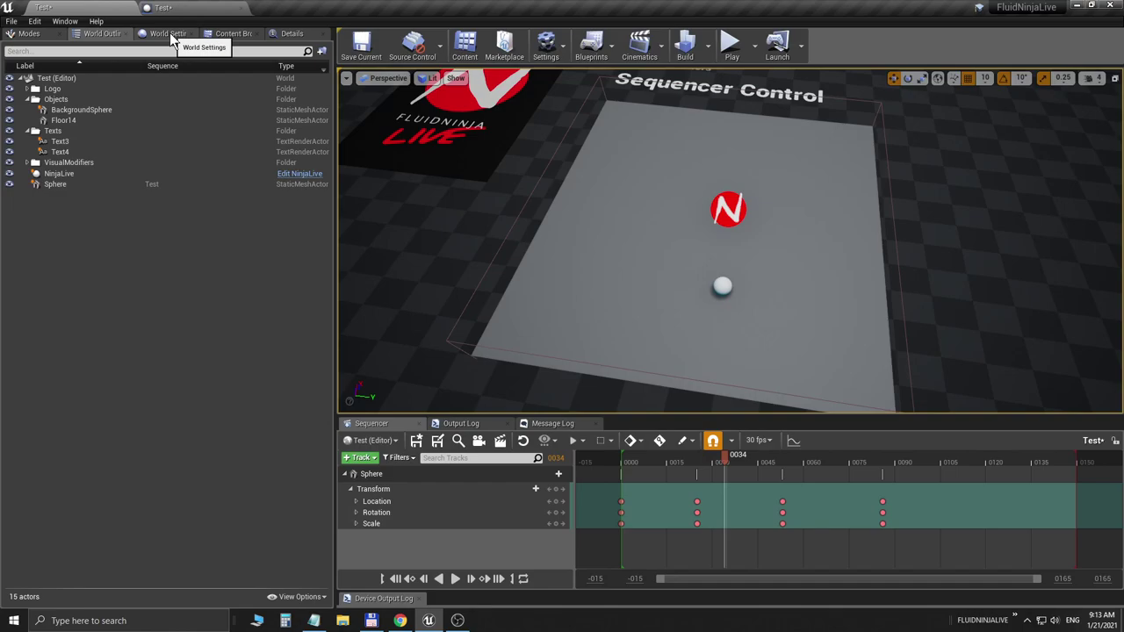
pyautogui.click(224, 33)
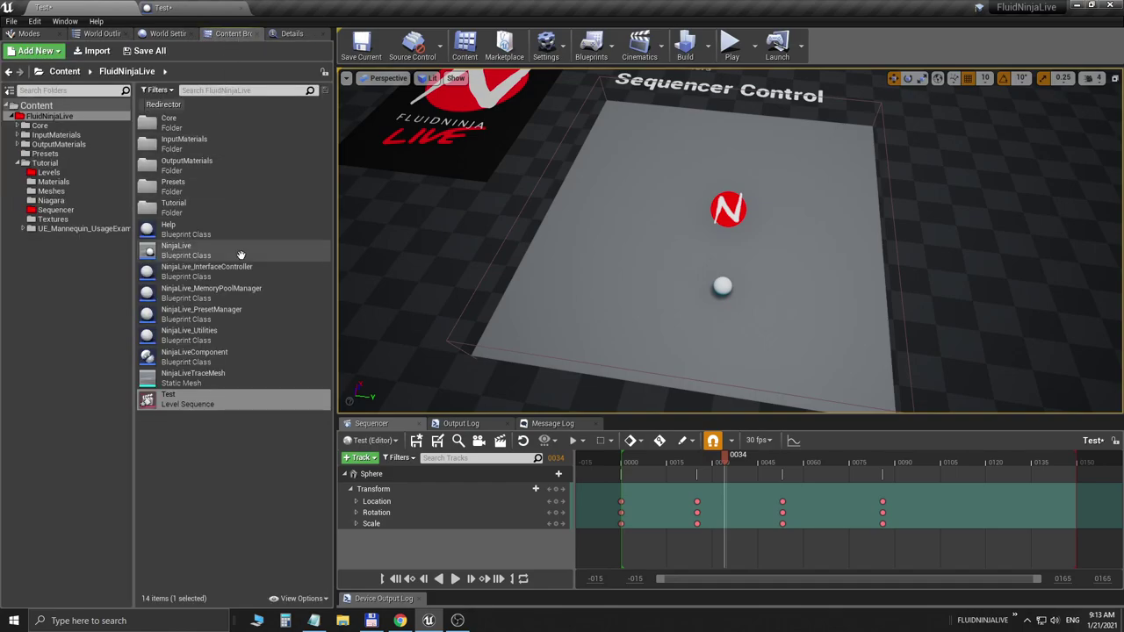
pyautogui.moveTo(162, 397); pyautogui.dragTo(406, 226)
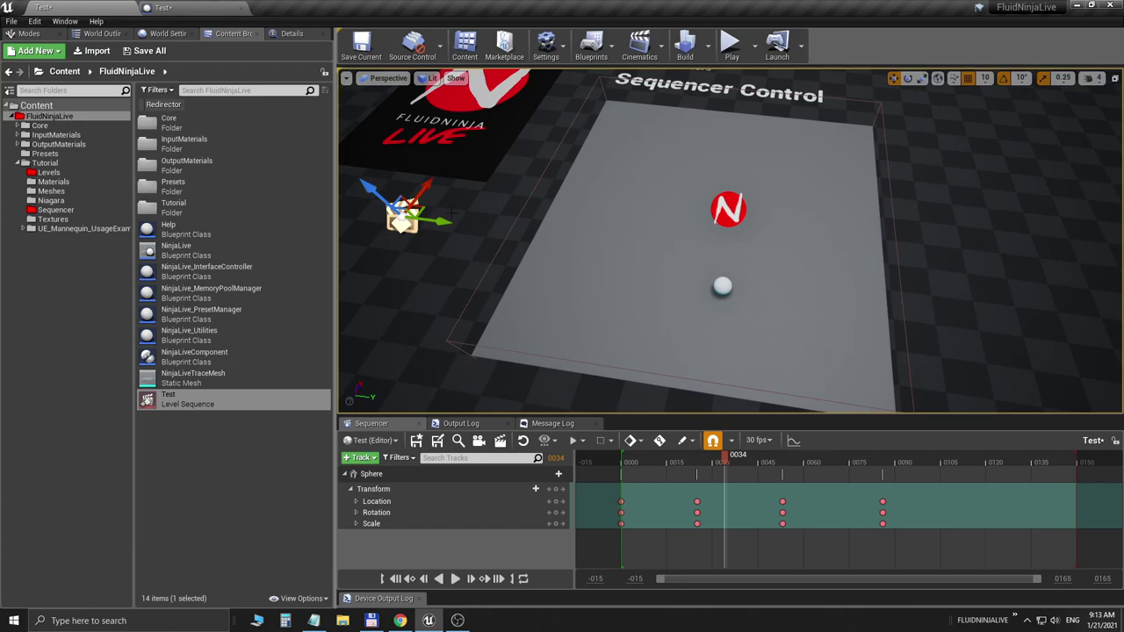
pyautogui.click(424, 208)
pyautogui.click(401, 215)
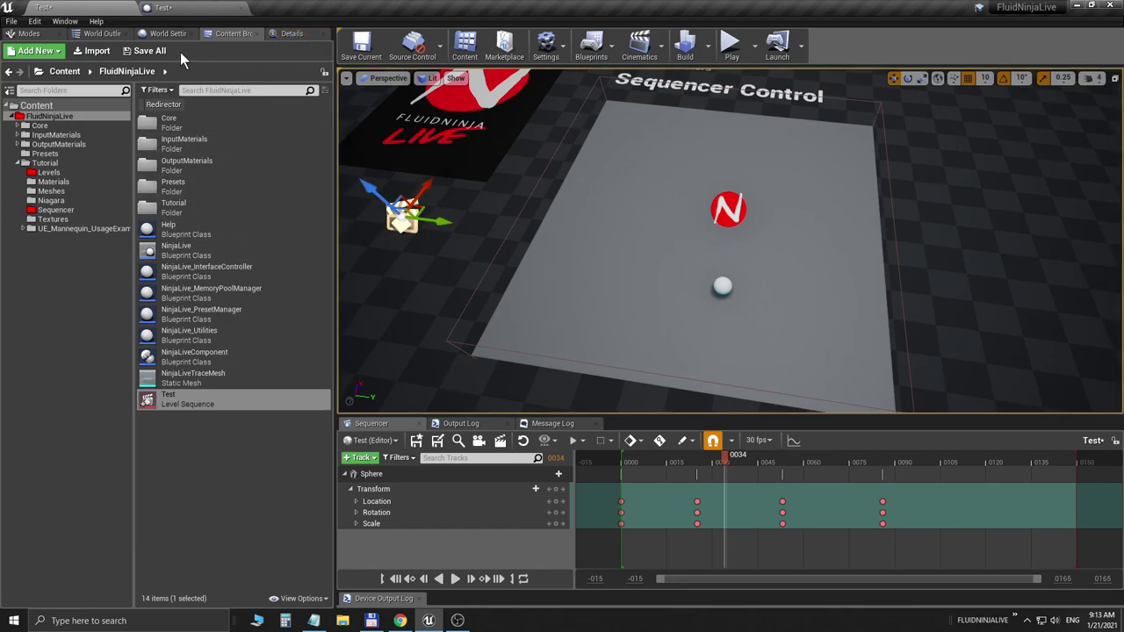
# - Add a reference to the placed Test2 sequence actor to the level blueprint's event graph, between Event BeginPlay and Event Tick
pyautogui.click(121, 35)
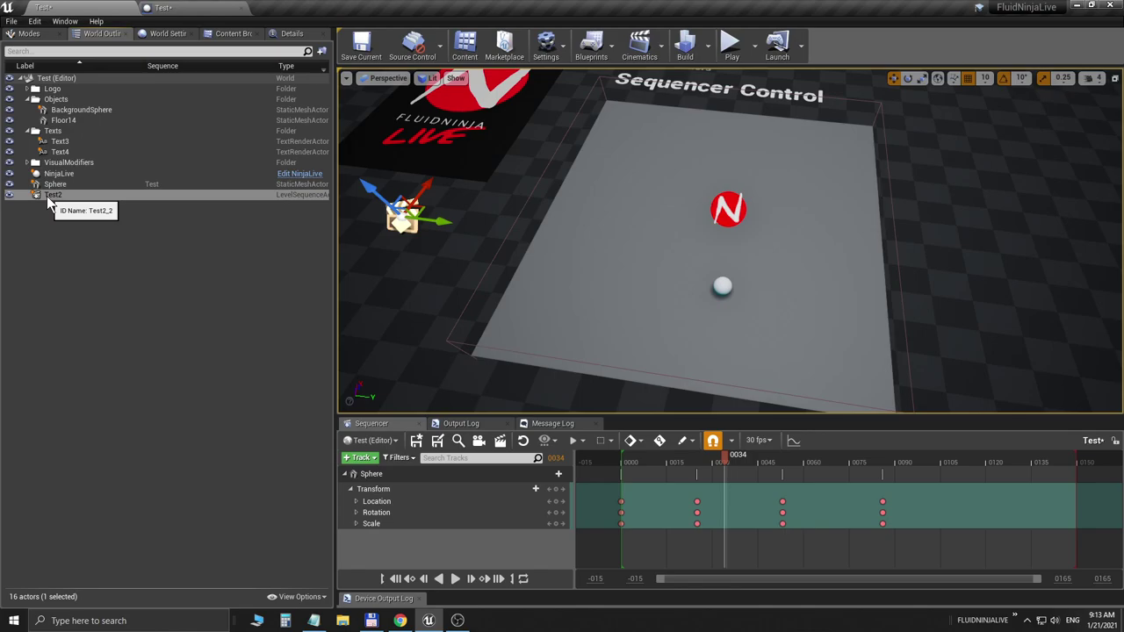
pyautogui.moveTo(47, 196); pyautogui.dragTo(348, 164)
pyautogui.moveTo(366, 285); pyautogui.dragTo(378, 302)
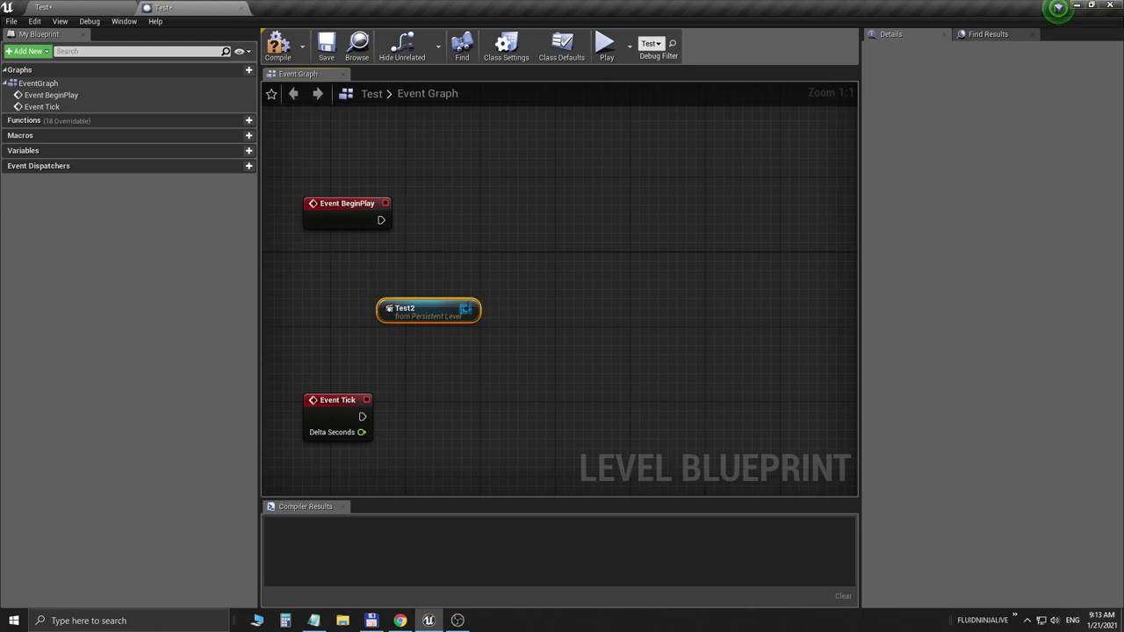
# - Add a Sequence Player getter node fed by the Test2 reference
pyautogui.moveTo(466, 309); pyautogui.dragTo(525, 299)
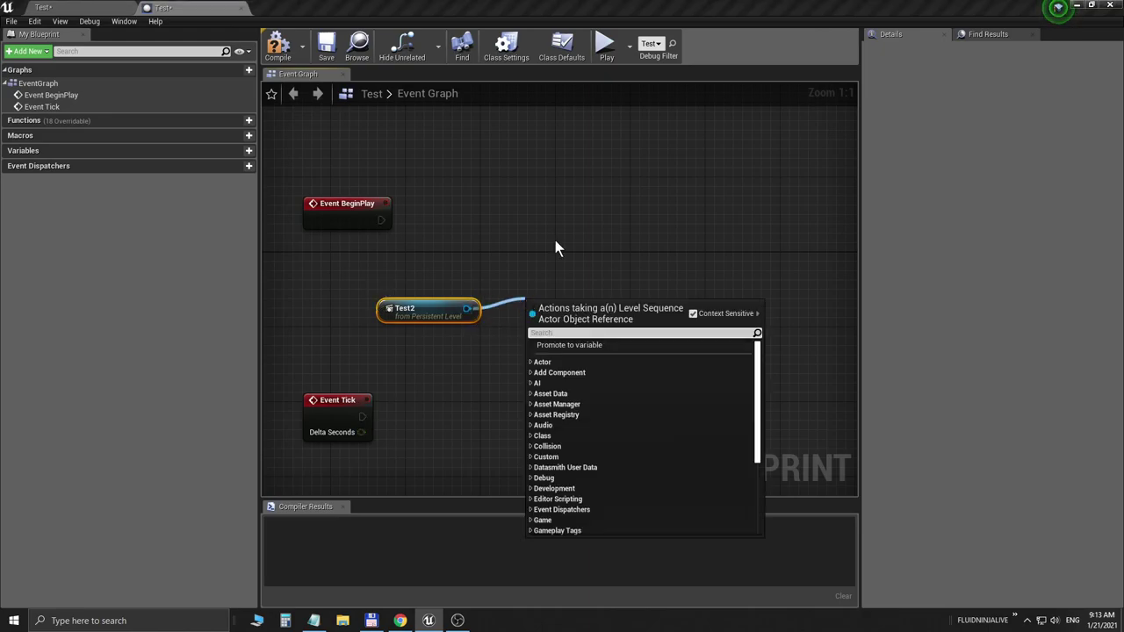
pyautogui.write('seq')
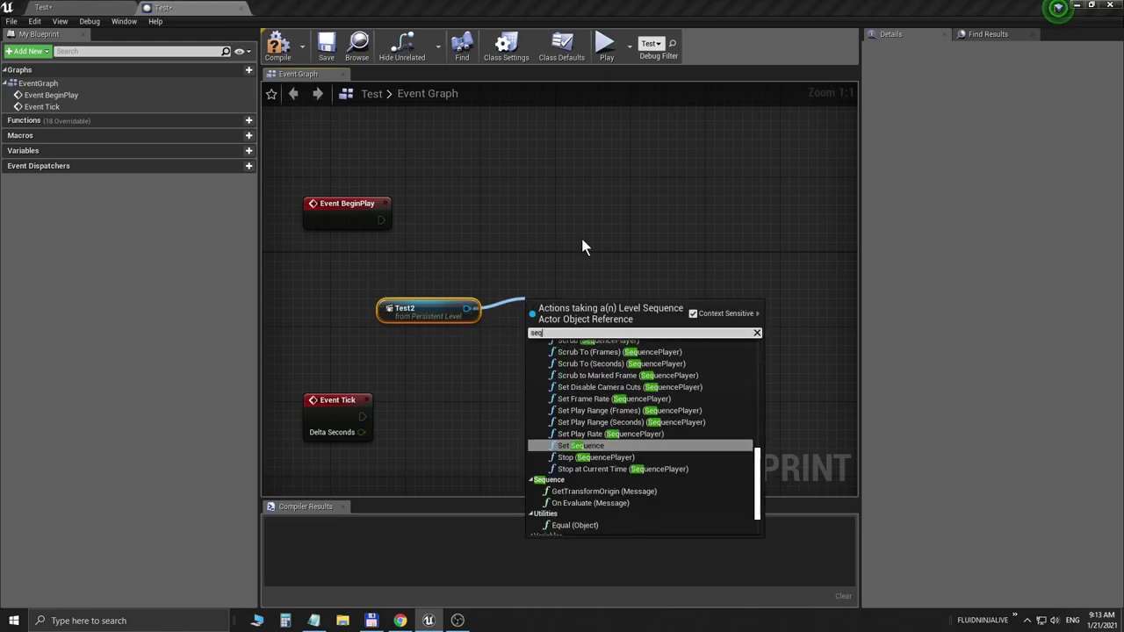
pyautogui.write('uence player')
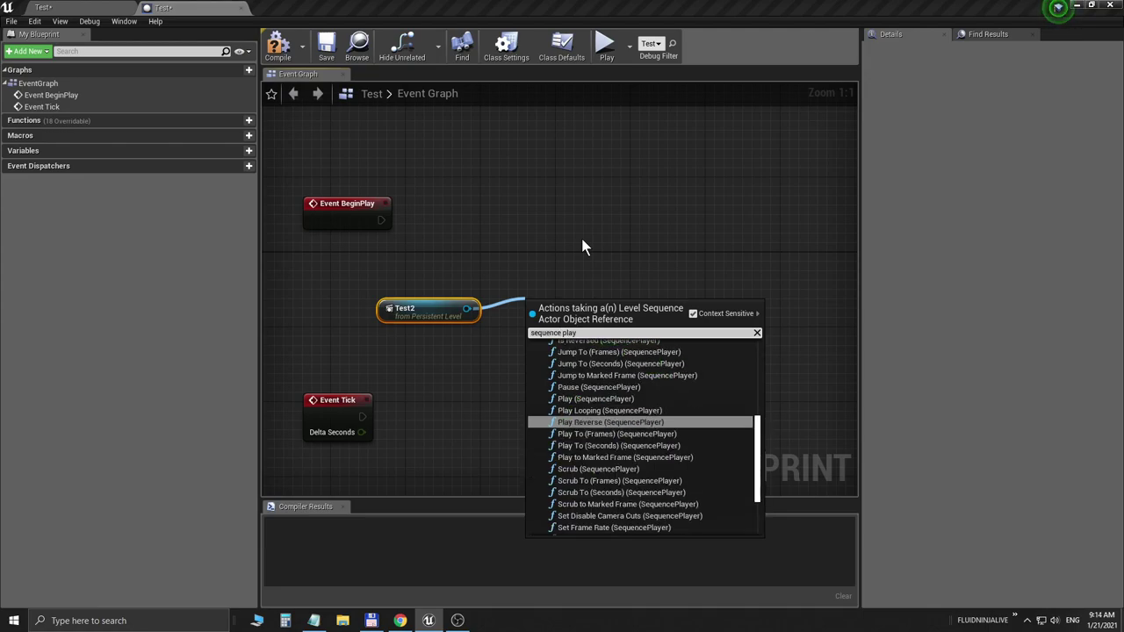
pyautogui.click(613, 530)
# - Create a Play Looping node from the Sequence Player output and connect Event BeginPlay to its execution input
pyautogui.moveTo(592, 320); pyautogui.dragTo(685, 224)
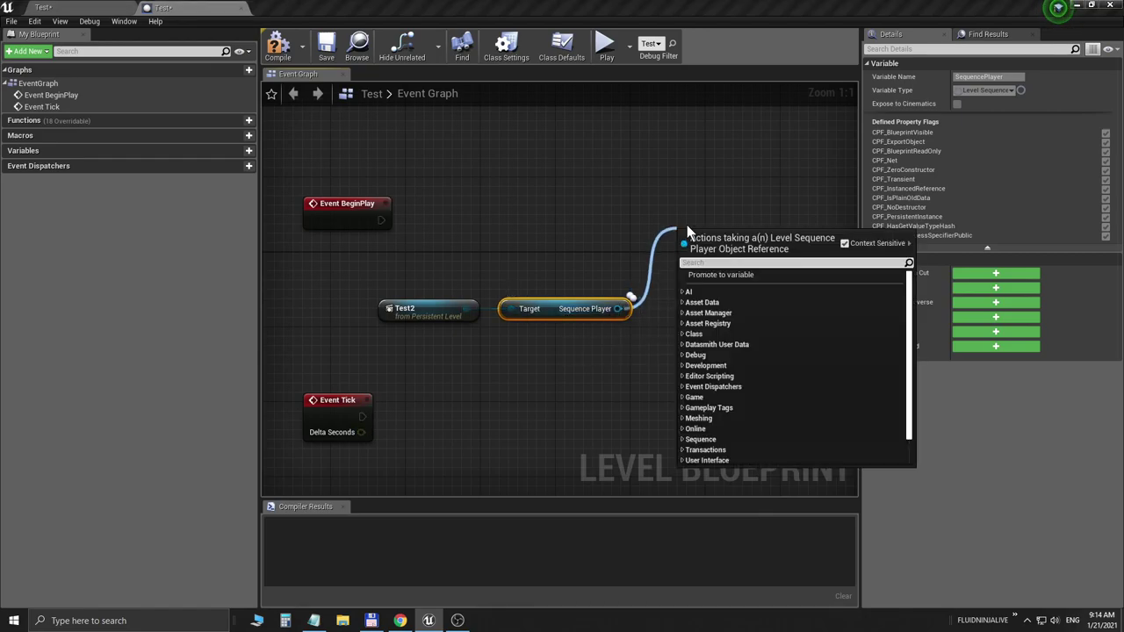
pyautogui.write('loop')
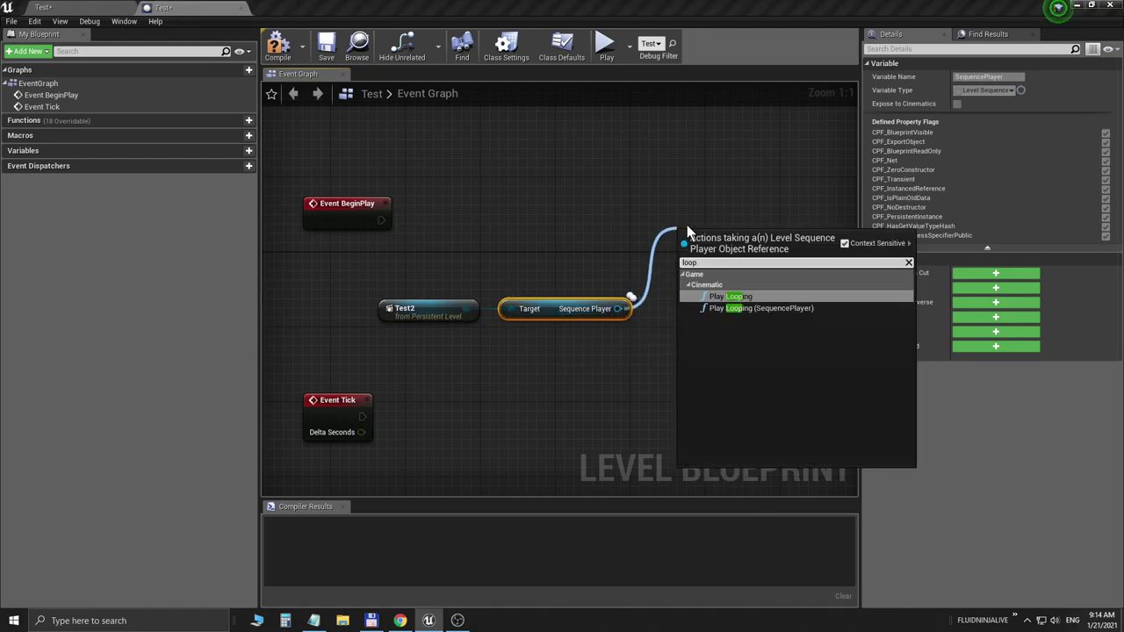
pyautogui.click(746, 308)
pyautogui.moveTo(715, 192); pyautogui.dragTo(715, 210)
pyautogui.moveTo(381, 220); pyautogui.dragTo(708, 202)
# - Compile and save the level blueprint, then test the automatic sequence playback by playing and stopping the level
pyautogui.click(279, 58)
pyautogui.click(325, 48)
pyautogui.click(88, 7)
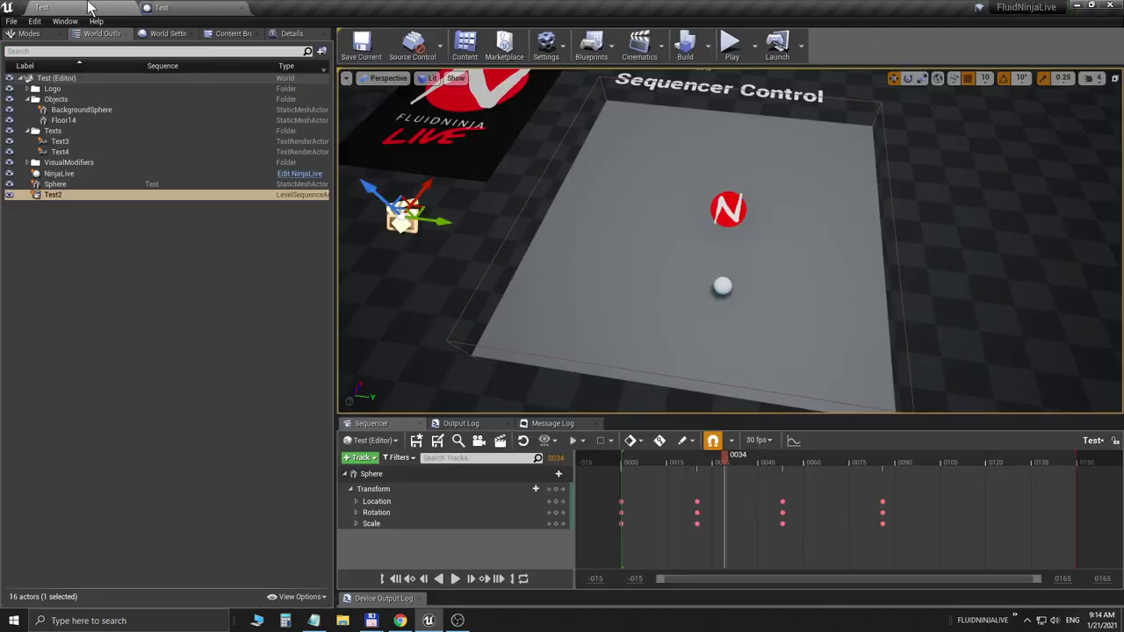
pyautogui.hotkey('alt', 'p')
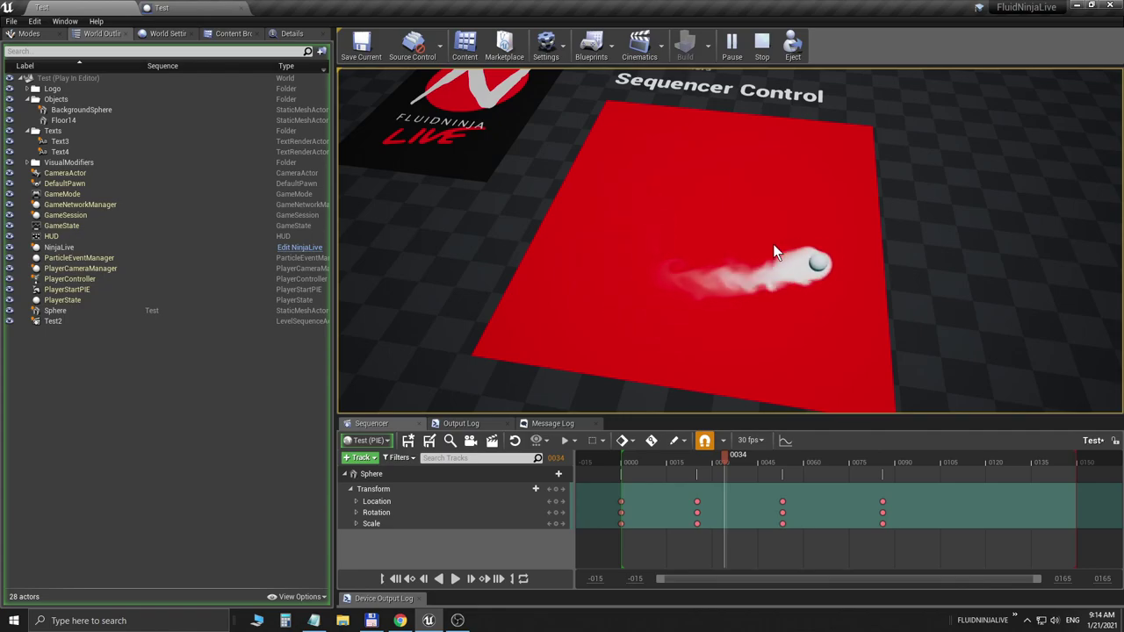
pyautogui.press('Escape')
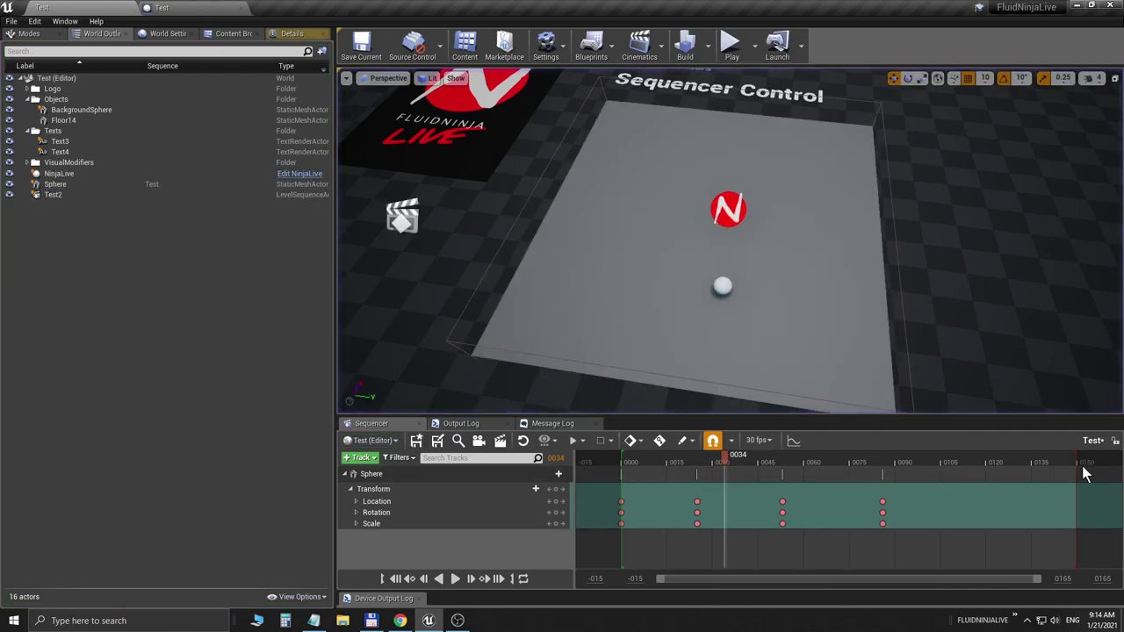
# - Shorten the sequence's playback range to end at the sphere's last keyframe and test the loop by playing and stopping the level
pyautogui.moveTo(1078, 462)
pyautogui.mouseDown()
pyautogui.moveTo(973, 491)
pyautogui.moveTo(890, 533)
pyautogui.mouseUp()
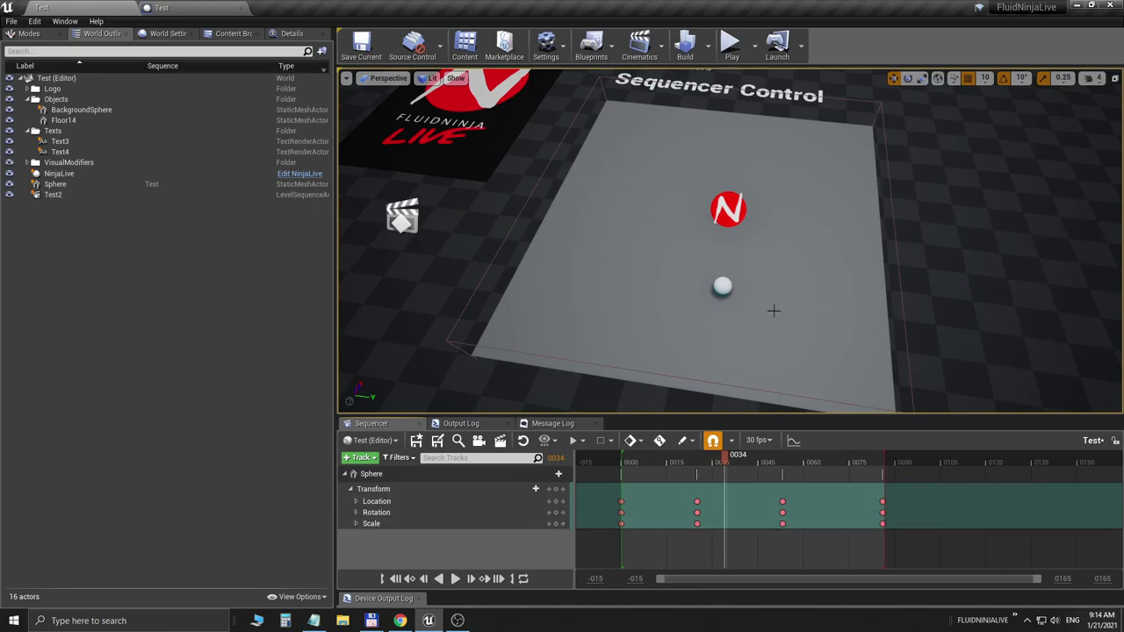
pyautogui.hotkey('alt', 'p')
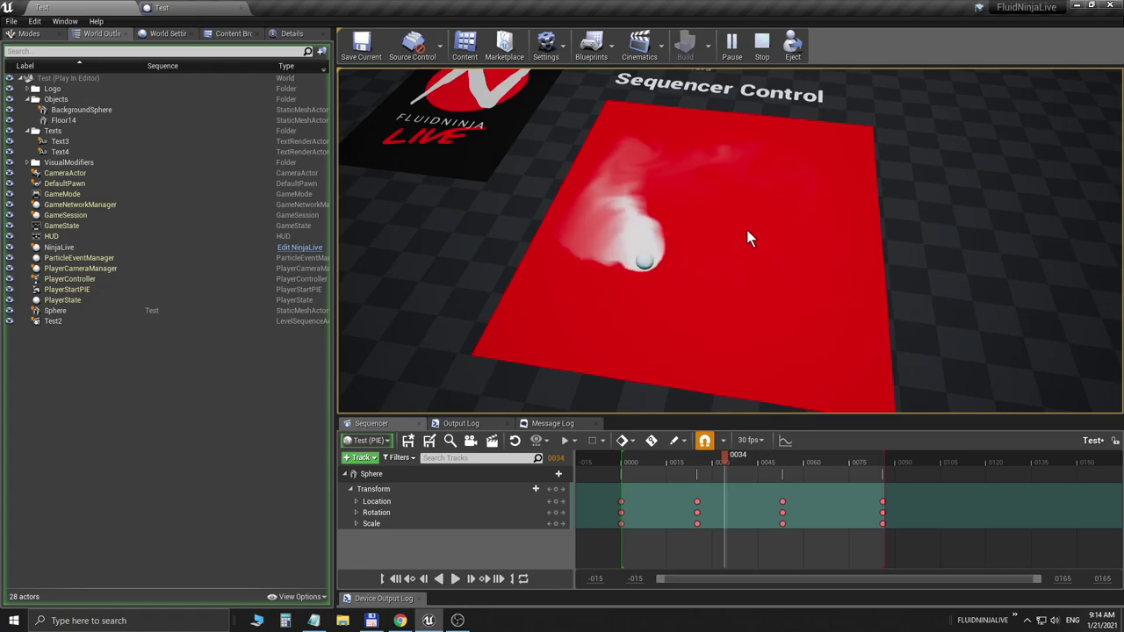
pyautogui.press('Escape')
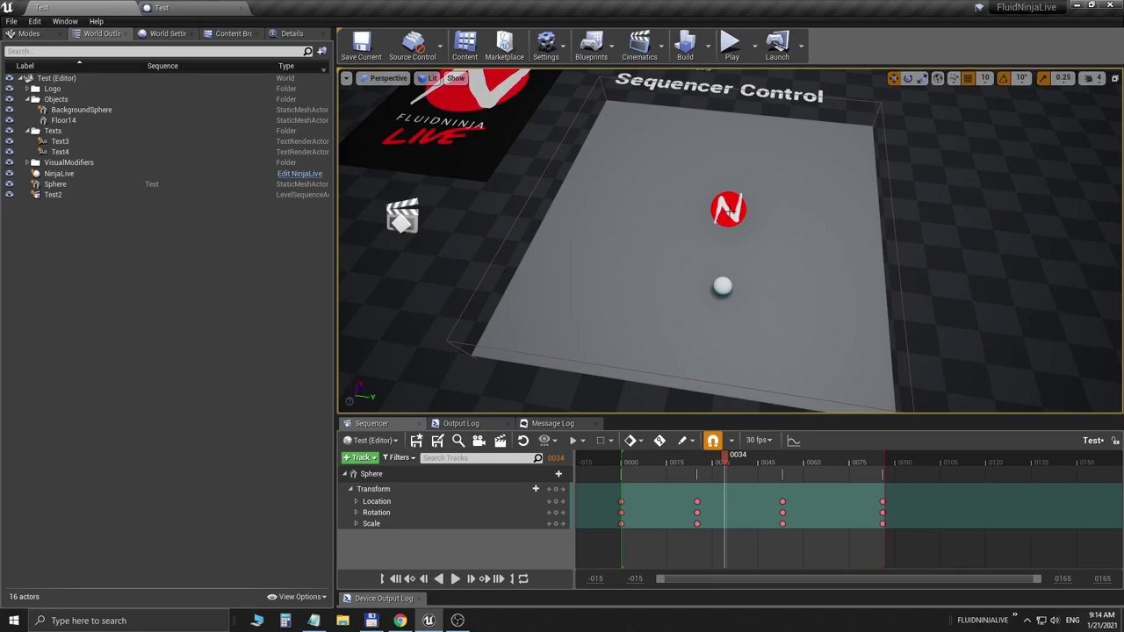
# - Select the NinjaLive container, then switch to Chrome and find chapter 21, Complete List of NinjaLive parameters, in the FluidNinjaLiveManual PDF
pyautogui.click(729, 211)
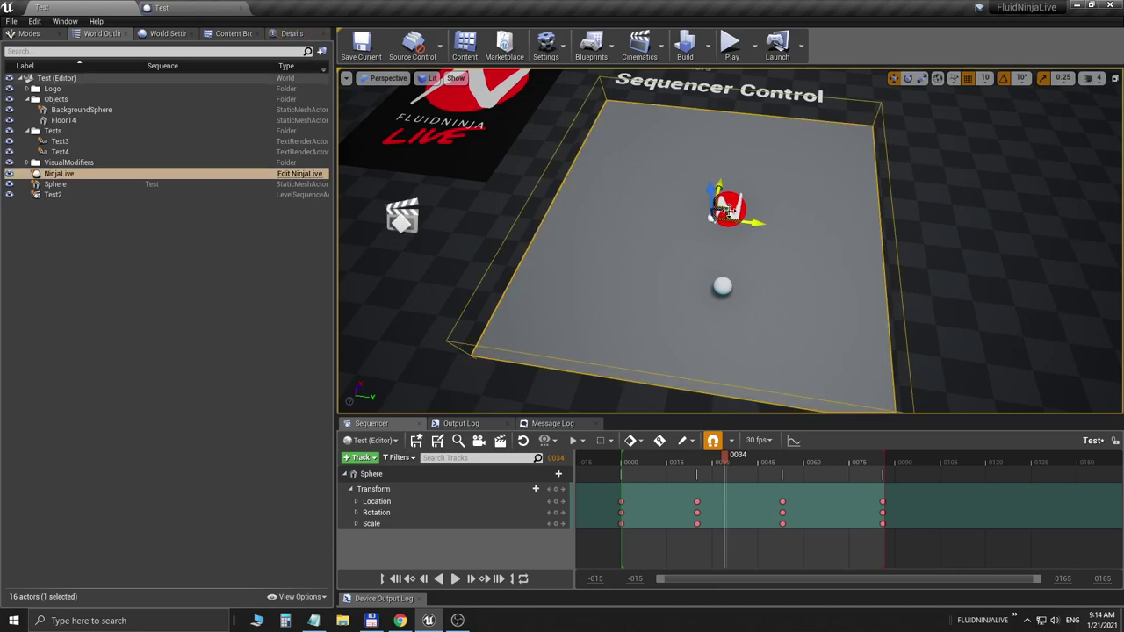
pyautogui.click(400, 621)
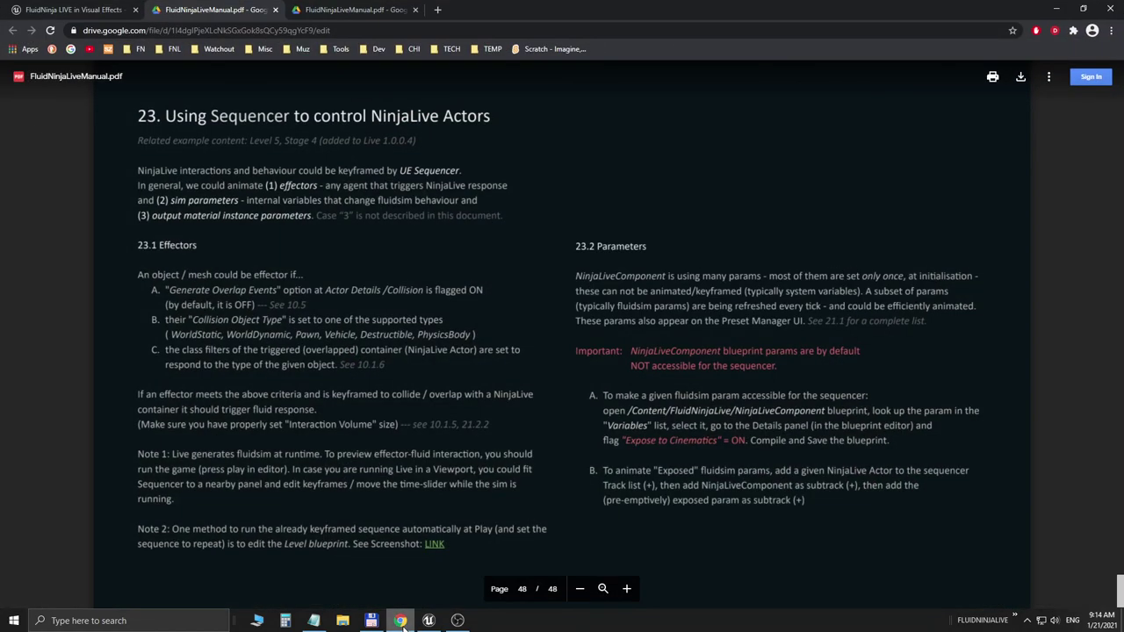
pyautogui.click(332, 13)
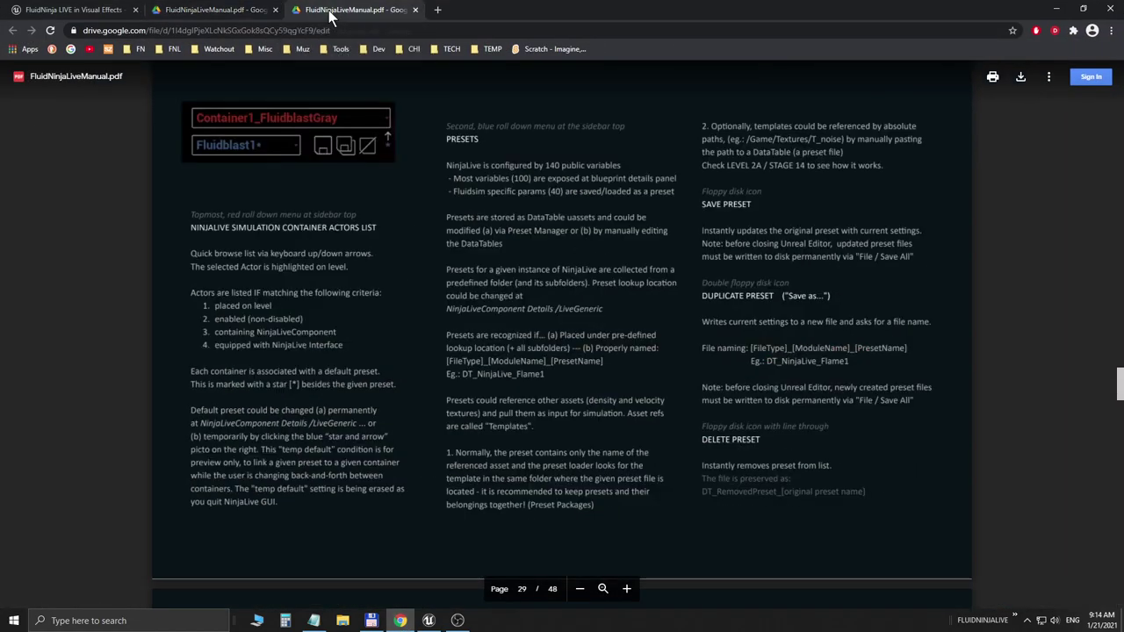
pyautogui.scroll(6, 403, 263)
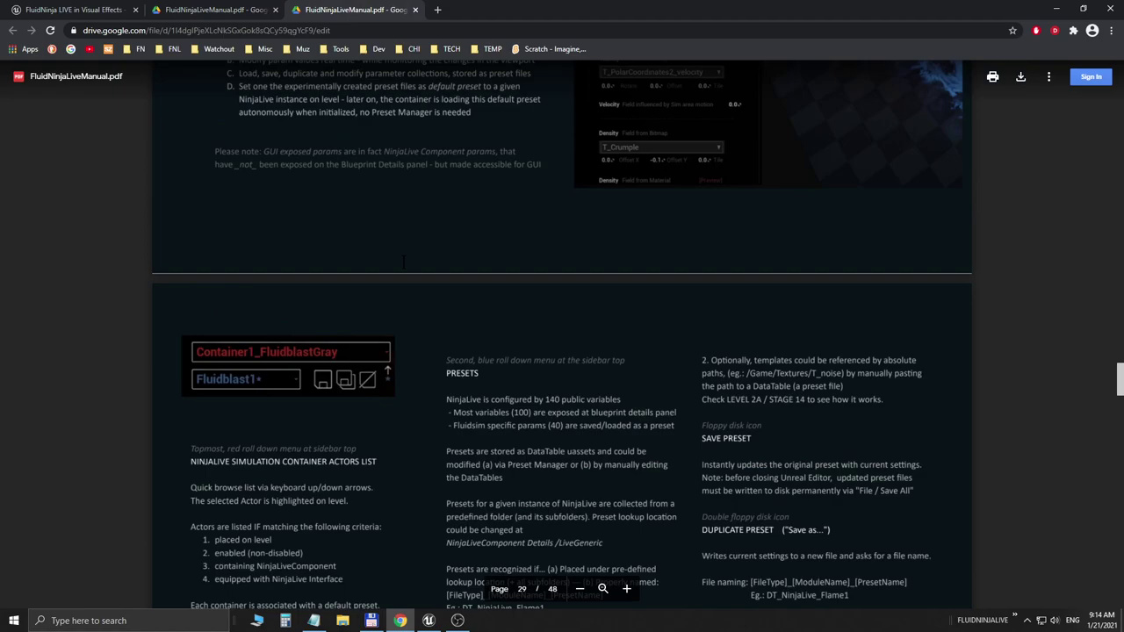
pyautogui.scroll(-2, 284, 204)
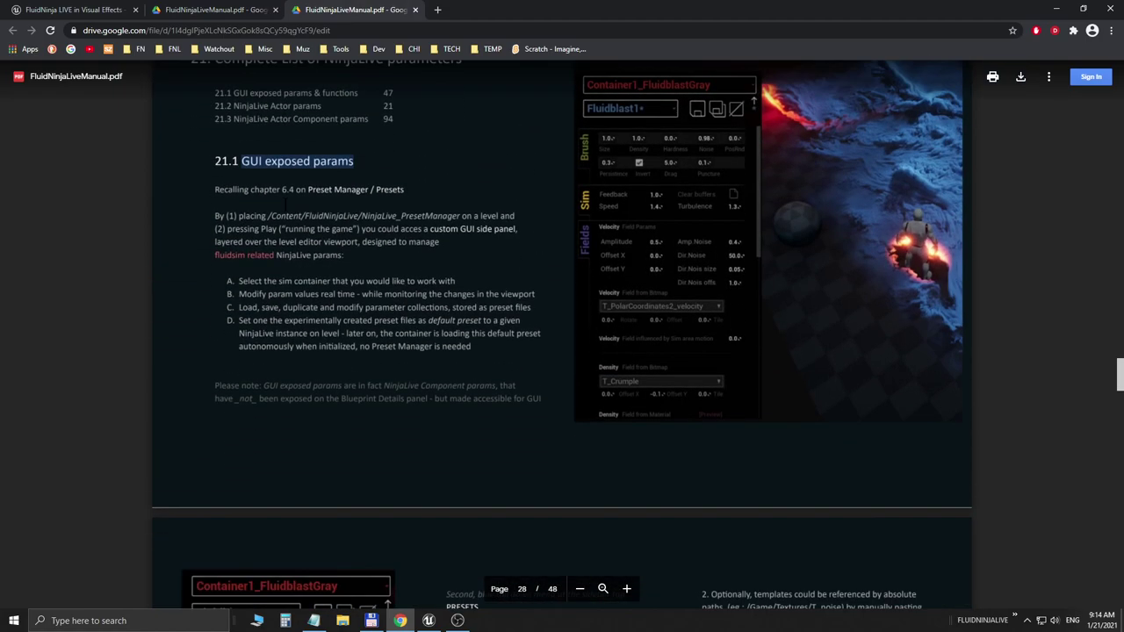
pyautogui.scroll(1, 246, 136)
pyautogui.moveTo(216, 117); pyautogui.dragTo(321, 116)
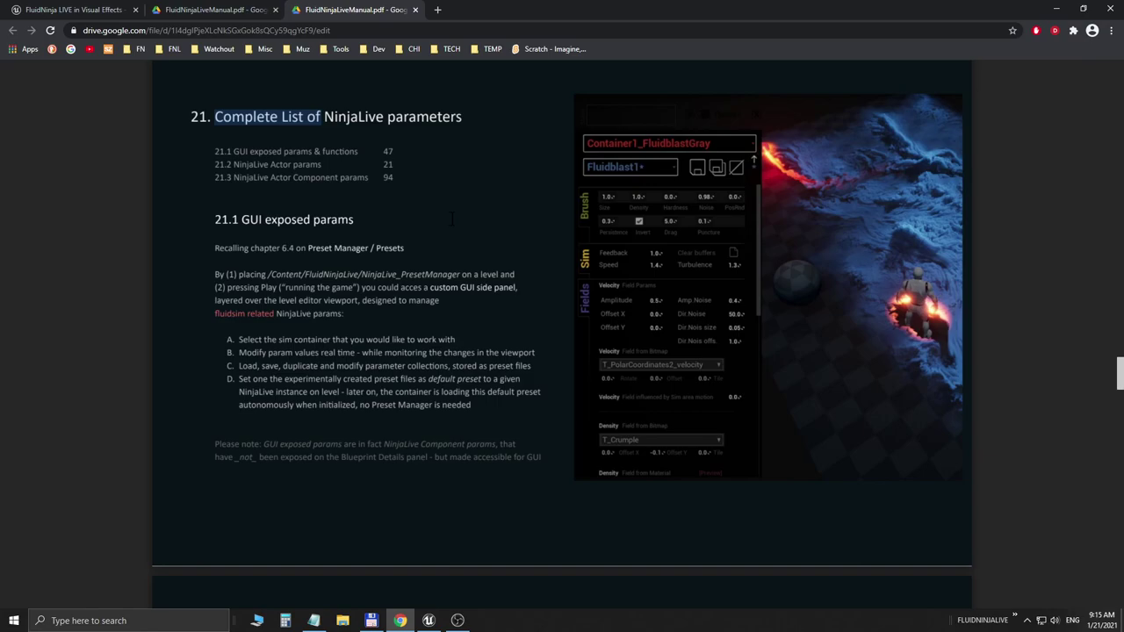
# - Check the Unreal level briefly, then highlight the 21.1 "GUI exposed params & functions" entry in the manual's chapter list
pyautogui.click(428, 619)
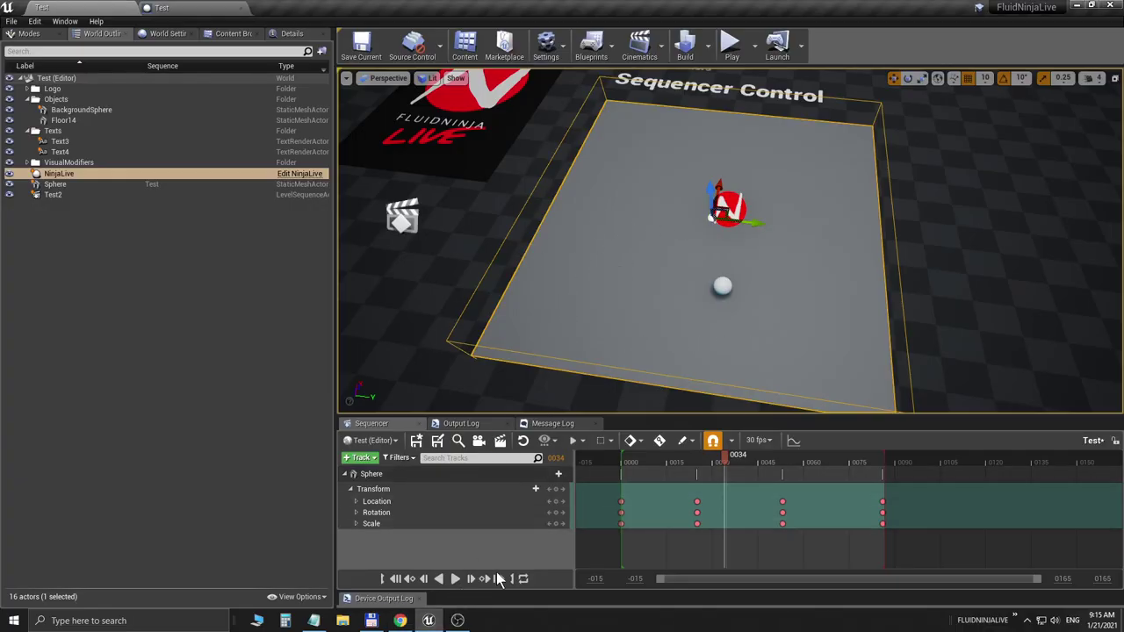
pyautogui.click(400, 619)
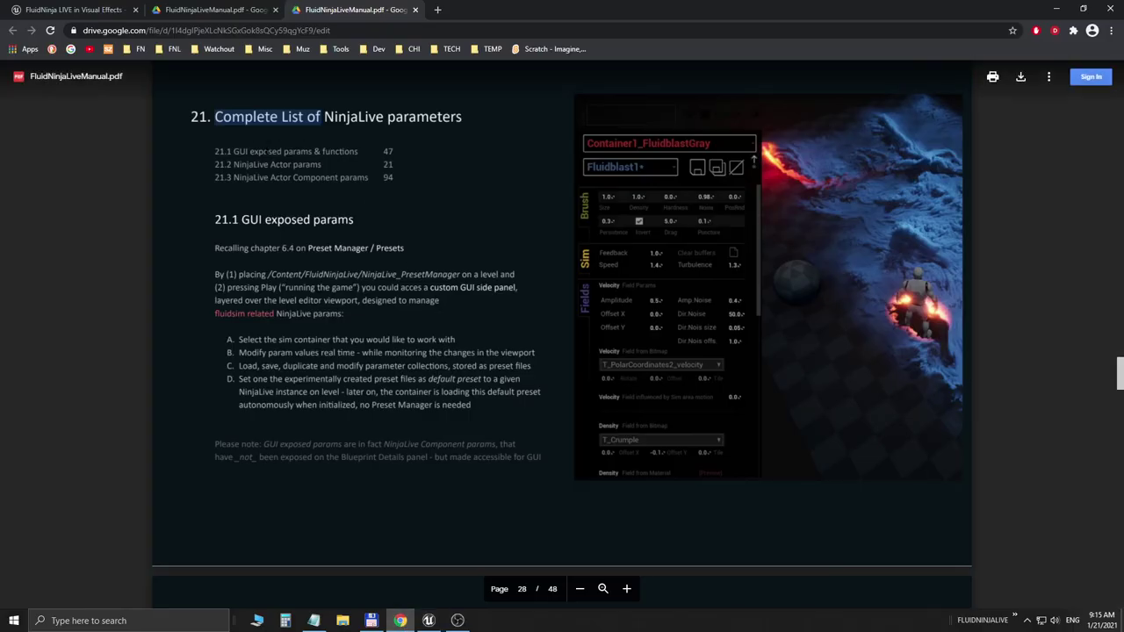
pyautogui.moveTo(216, 151); pyautogui.dragTo(358, 152)
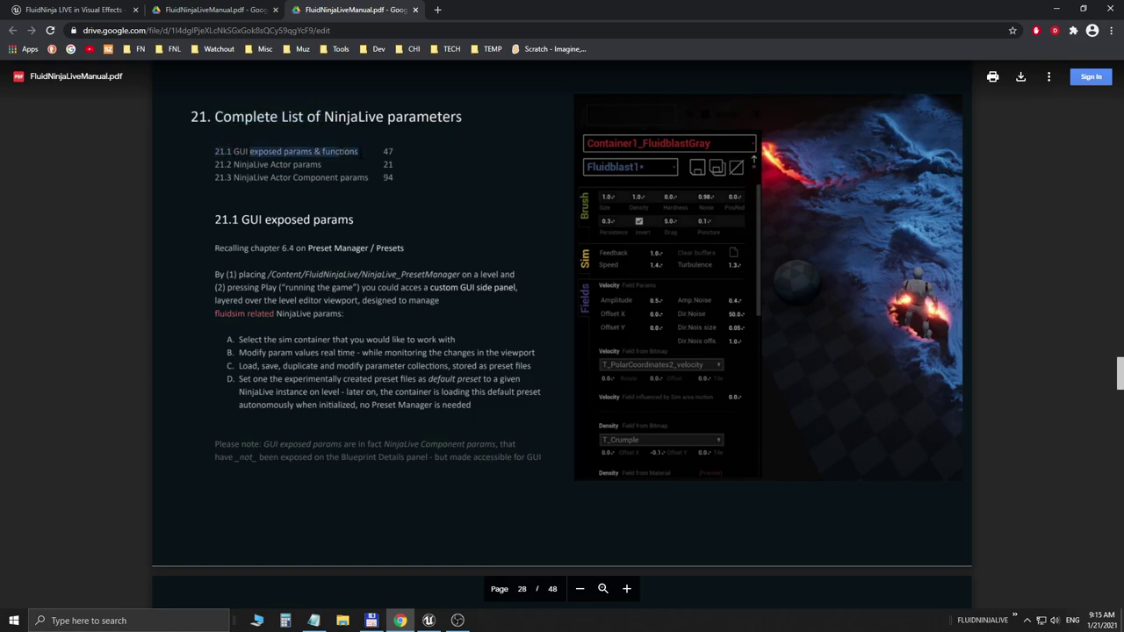
pyautogui.click(352, 144)
pyautogui.moveTo(234, 151); pyautogui.dragTo(354, 152)
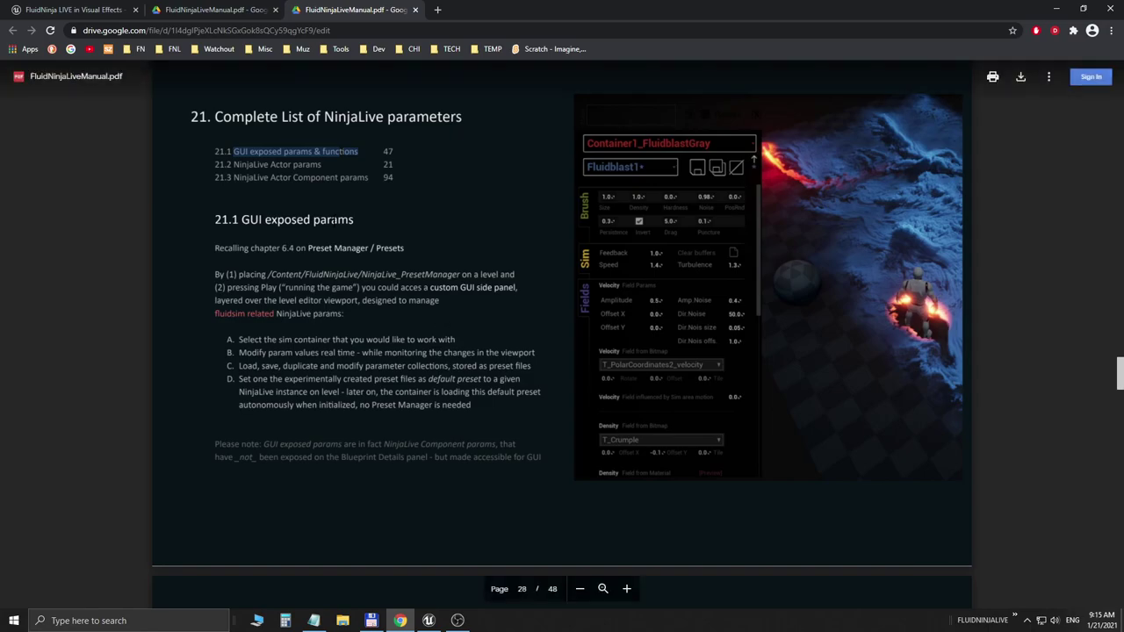
# - Read through the manual's descriptions of the GUI exposed Brush, Sim and Fields parameters and their blueprint variables
pyautogui.scroll(-6, 292, 256)
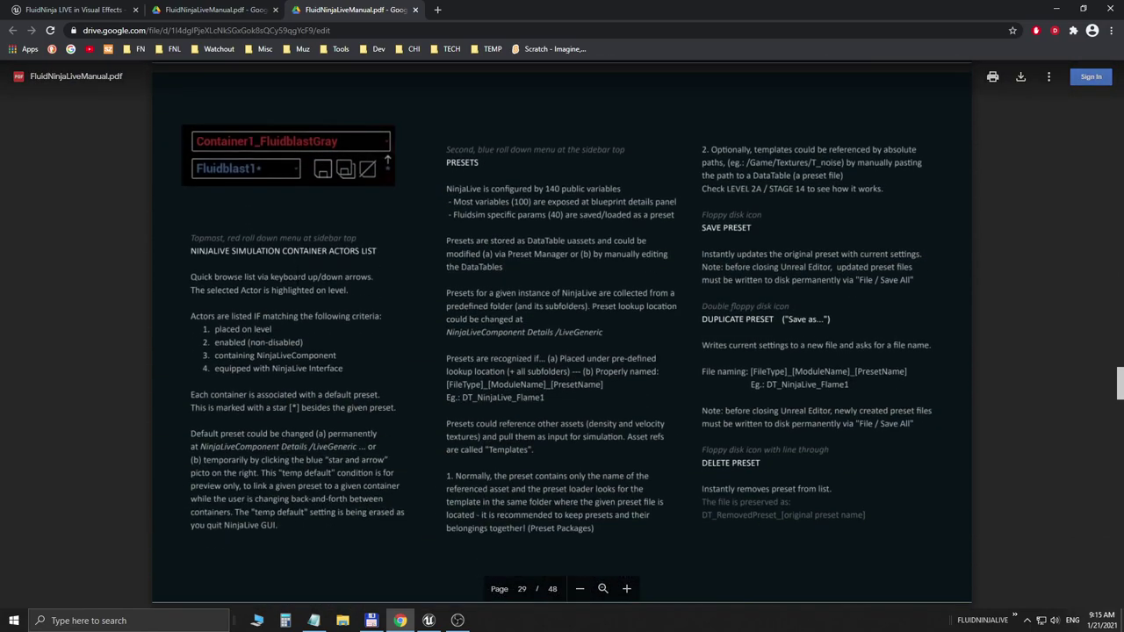
pyautogui.scroll(-6, 562, 334)
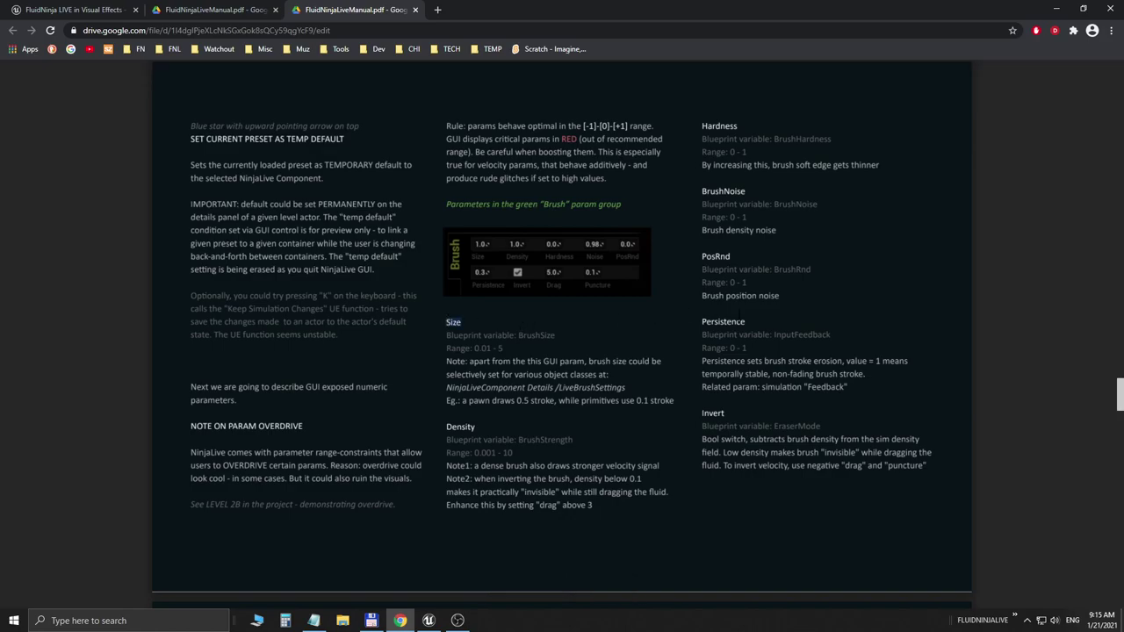
pyautogui.scroll(-5, 700, 307)
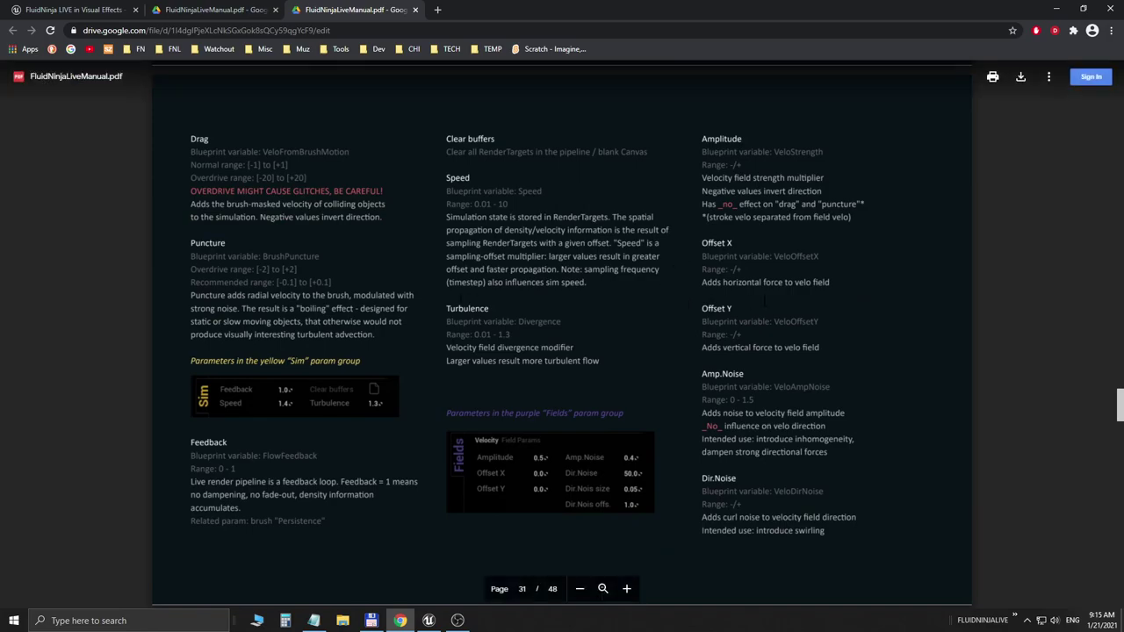
pyautogui.scroll(-5, 762, 301)
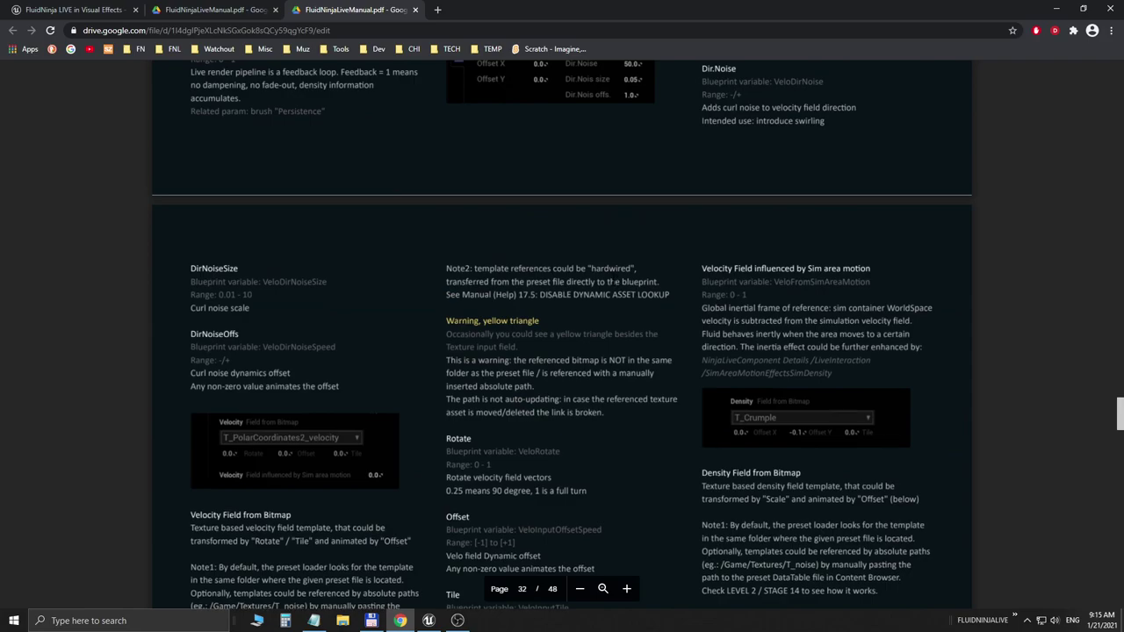
pyautogui.scroll(-4, 605, 282)
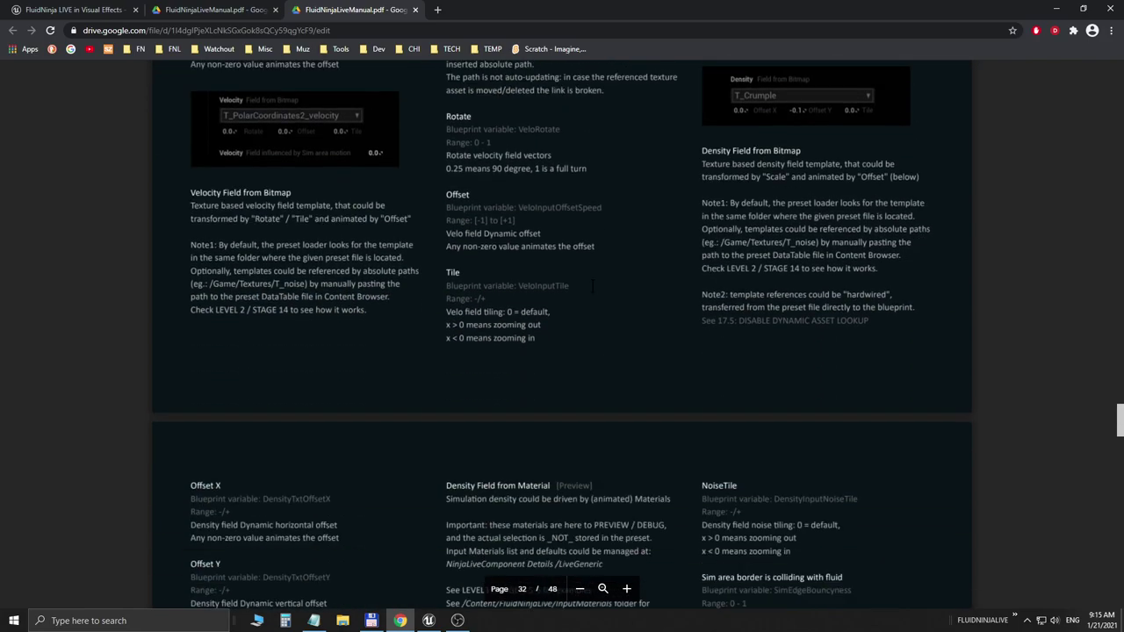
pyautogui.scroll(7, 605, 290)
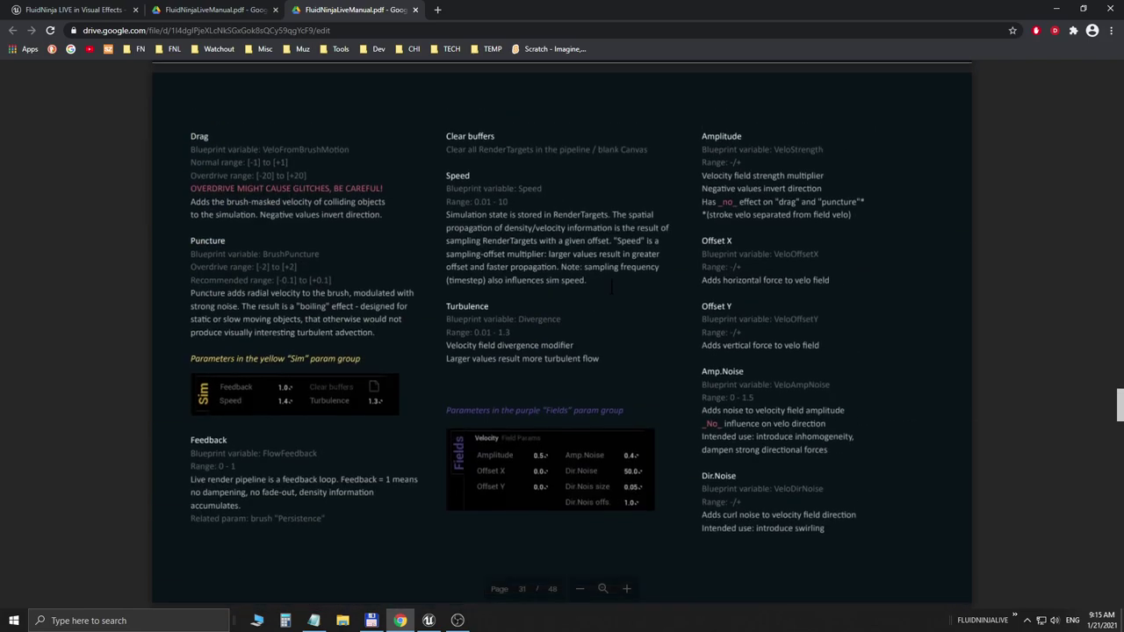
# - Review the manual's Brush parameters, then consult chapter 23, Using Sequencer to control NinjaLive Actors, in the other open copy
pyautogui.scroll(6, 612, 288)
pyautogui.scroll(-2, 606, 289)
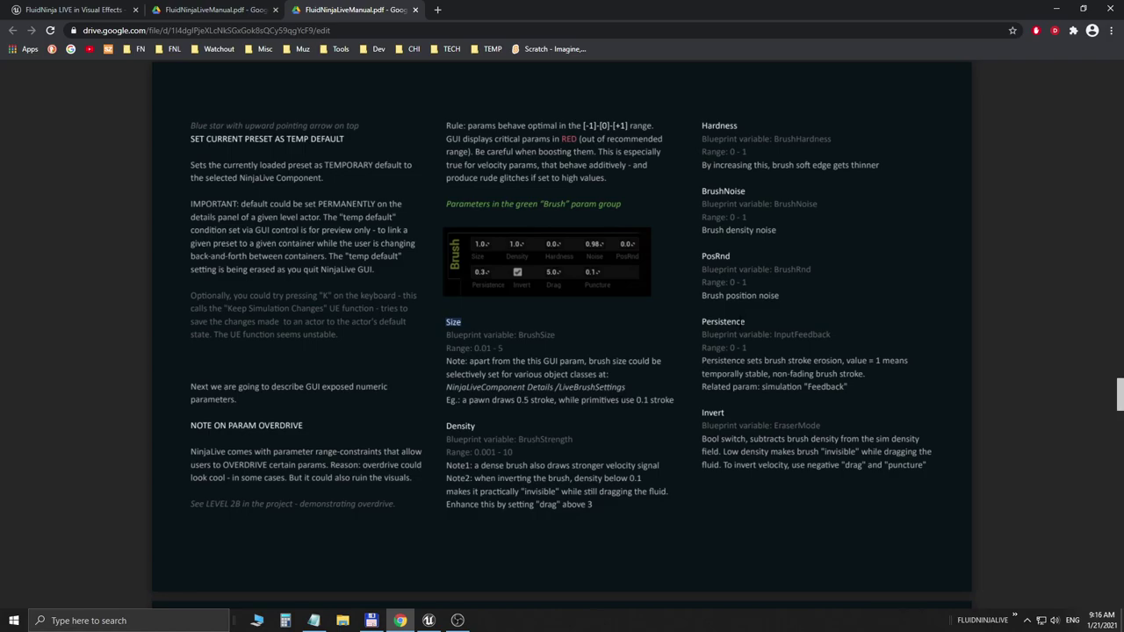
pyautogui.click(230, 10)
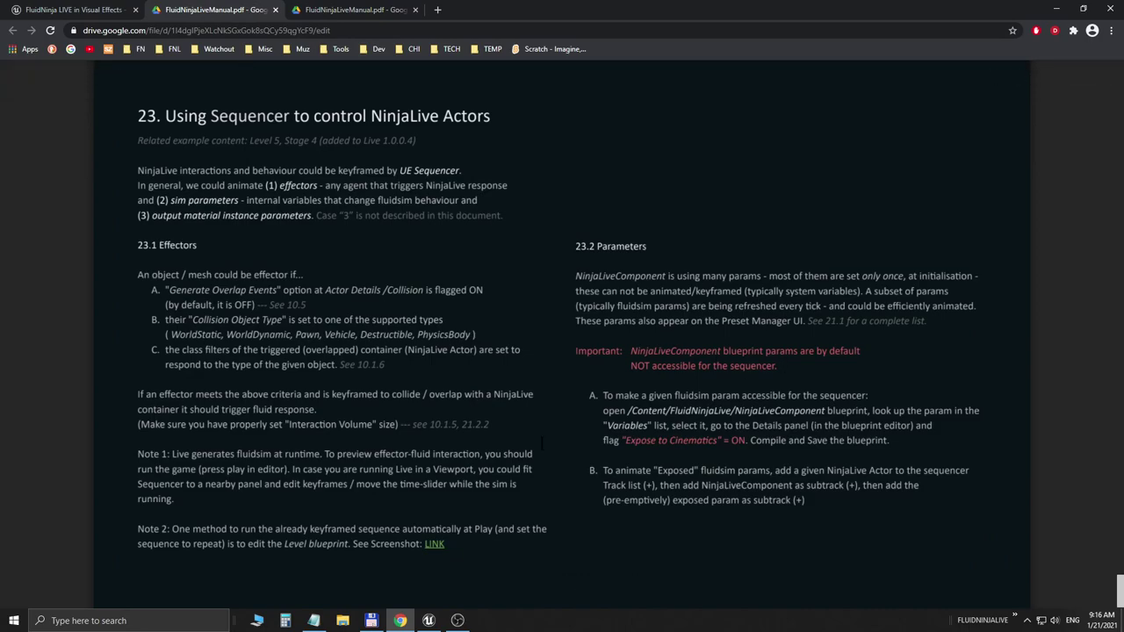
# - Switch to the Unreal editor and open the NinjaLiveComponent blueprint from the FluidNinjaLive folder
pyautogui.click(429, 621)
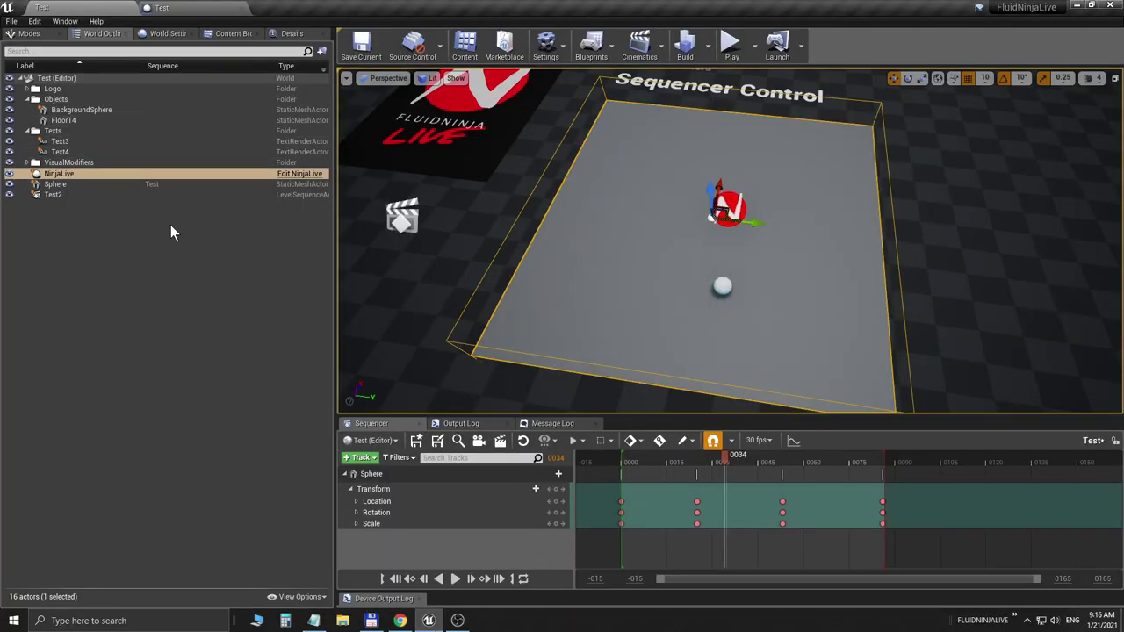
pyautogui.click(230, 34)
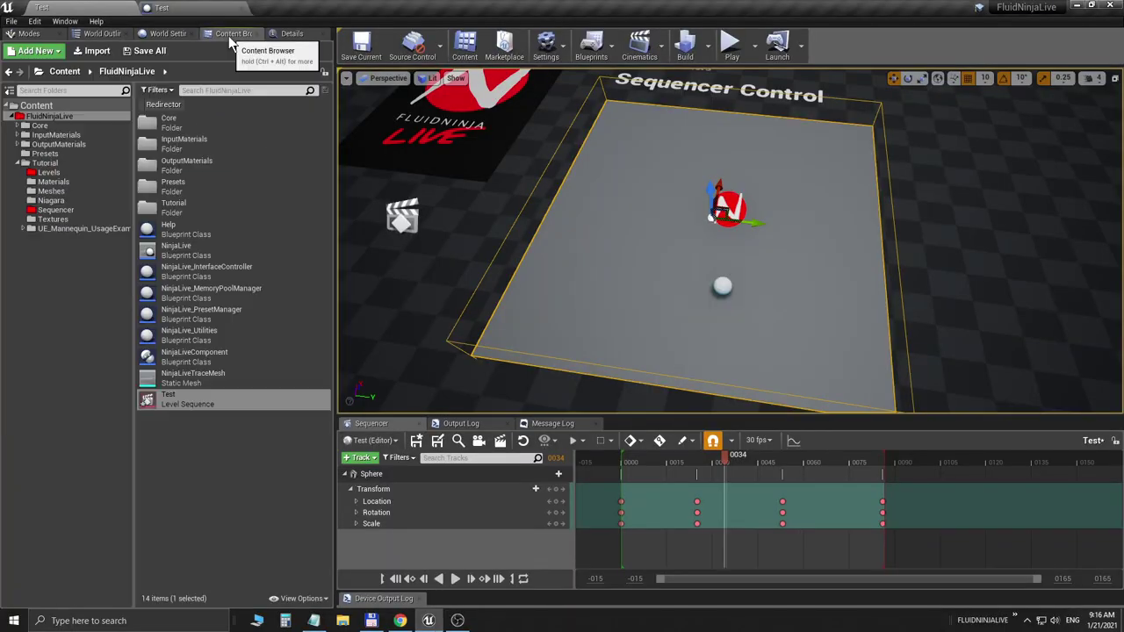
pyautogui.click(186, 353)
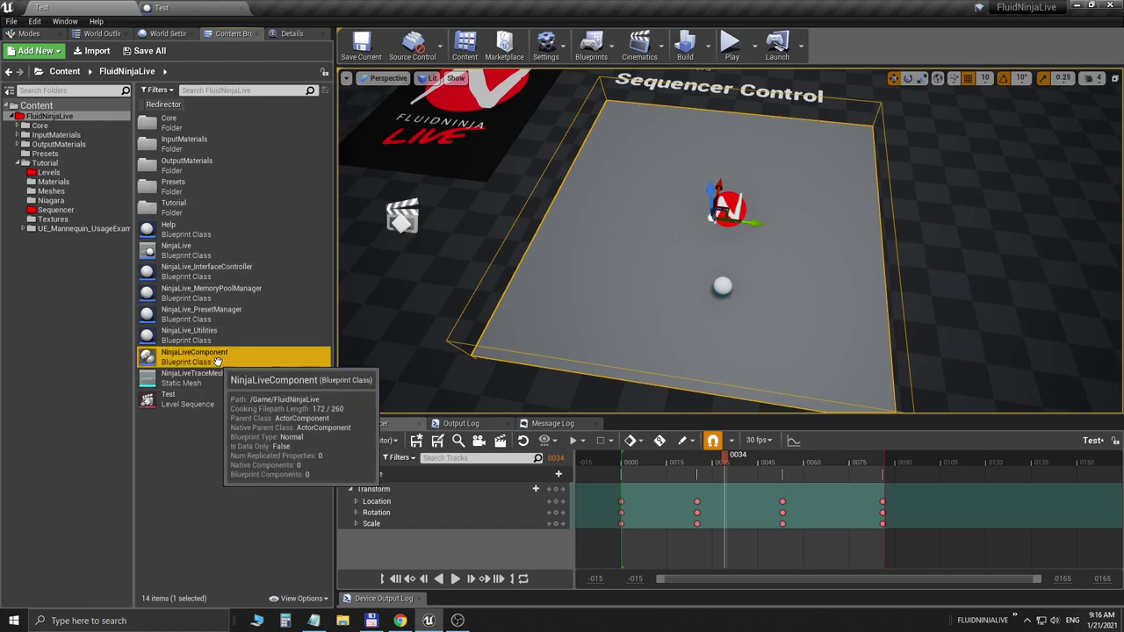
pyautogui.doubleClick(186, 354)
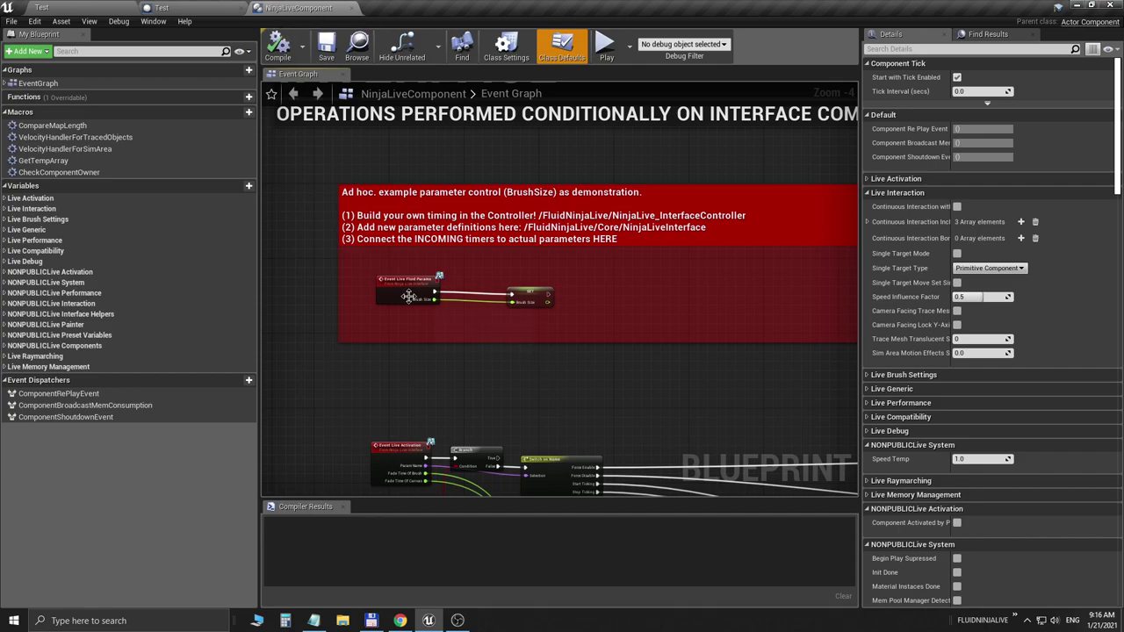
pyautogui.scroll(-8, 540, 333)
pyautogui.moveTo(641, 224); pyautogui.dragTo(351, 319, button='right')
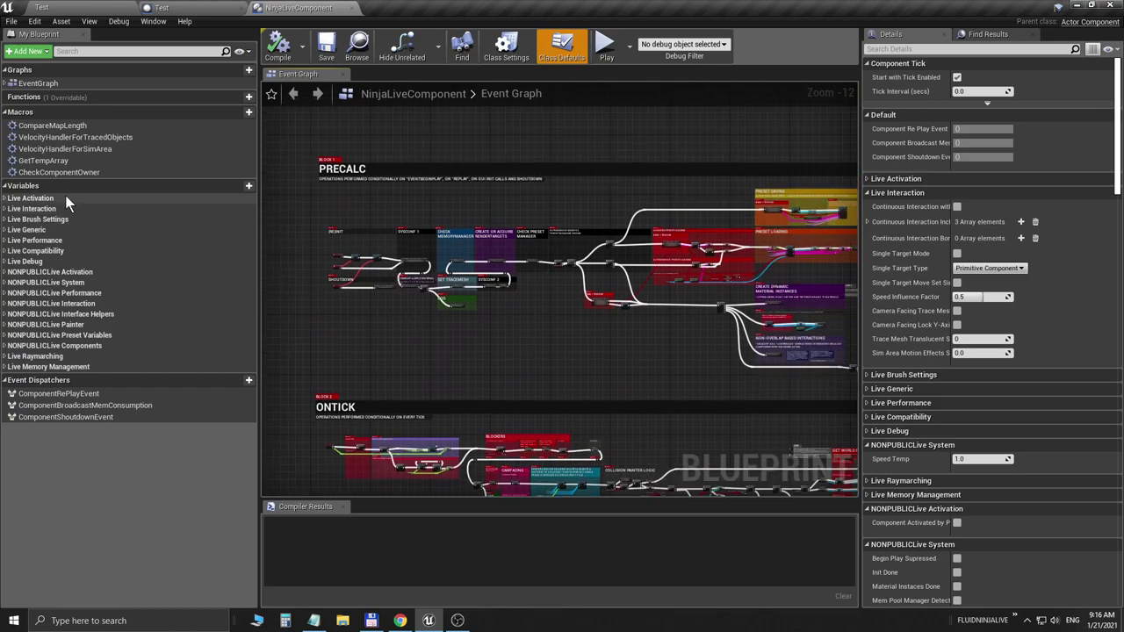
# - Browse the Live variable categories and examine the Expose to Cinematics option of GlobalBrushScale in Live Brush Settings
pyautogui.click(6, 198)
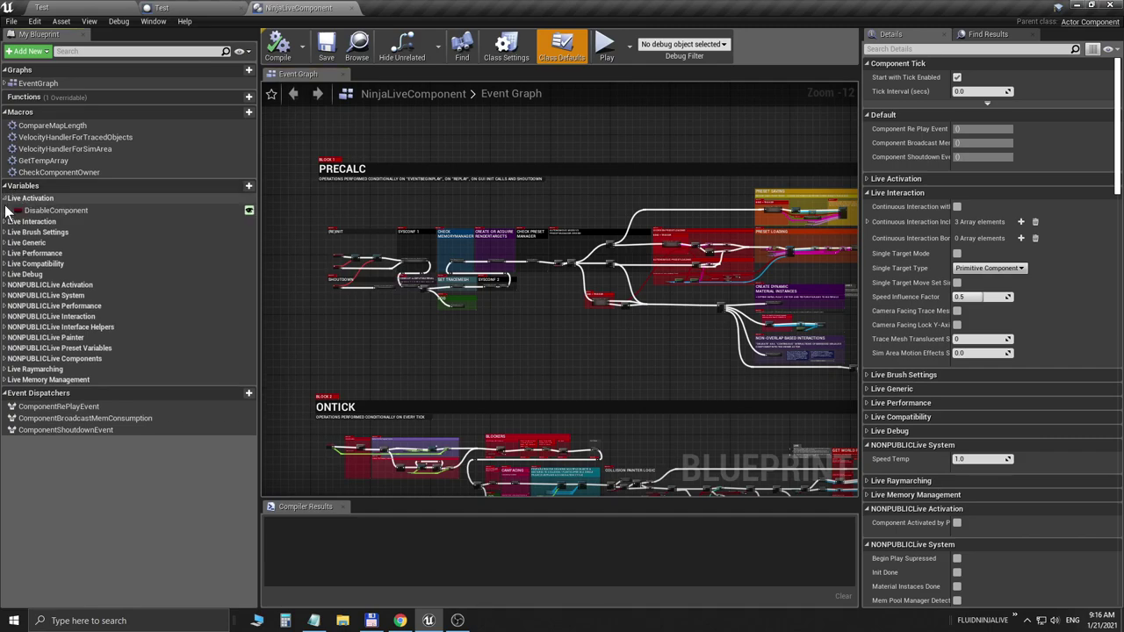
pyautogui.click(6, 221)
pyautogui.click(6, 221)
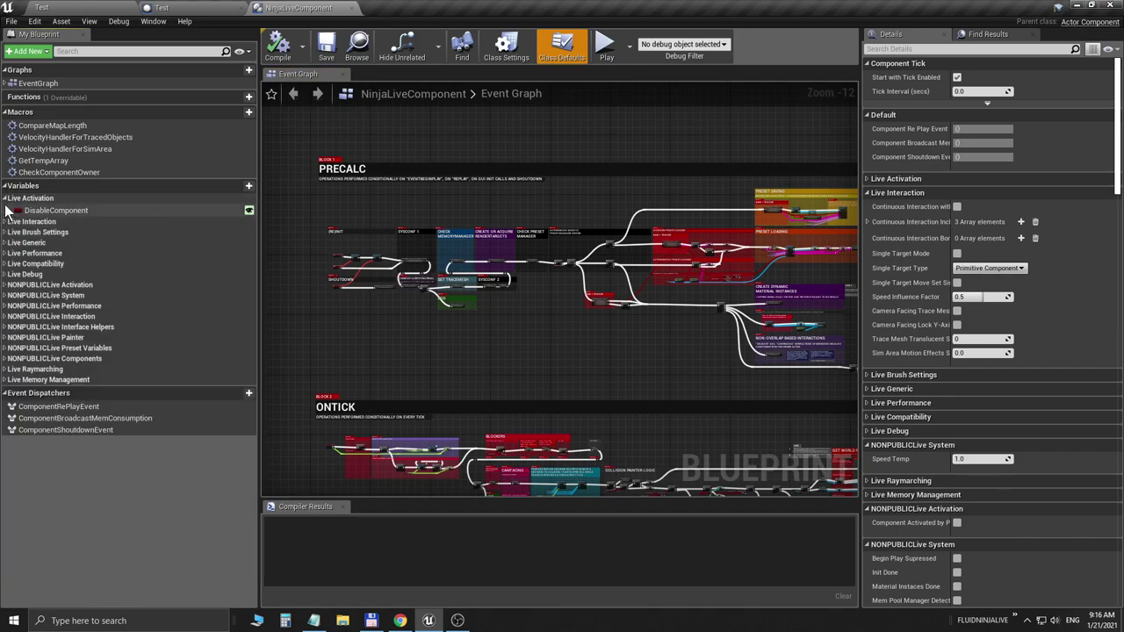
pyautogui.click(5, 198)
pyautogui.click(6, 220)
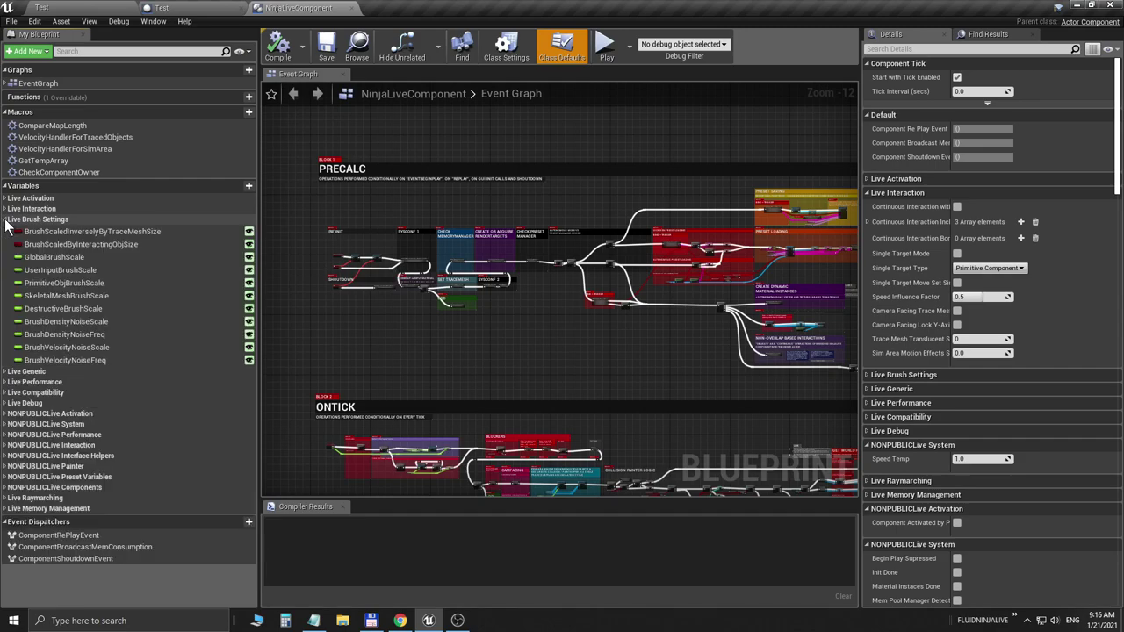
pyautogui.click(6, 219)
pyautogui.click(6, 220)
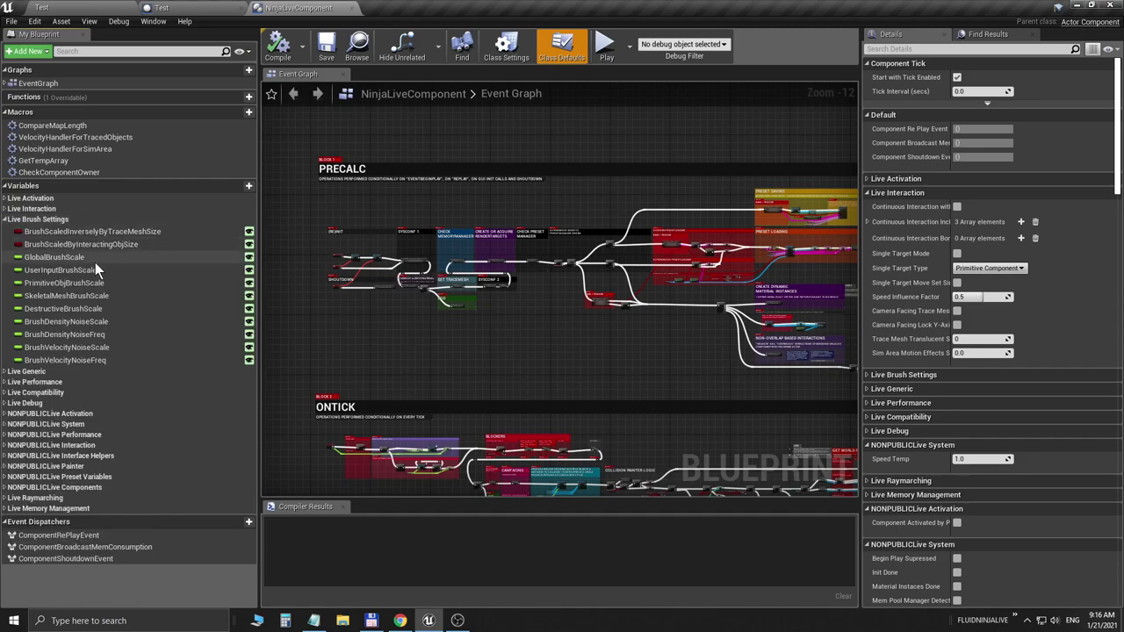
pyautogui.click(64, 257)
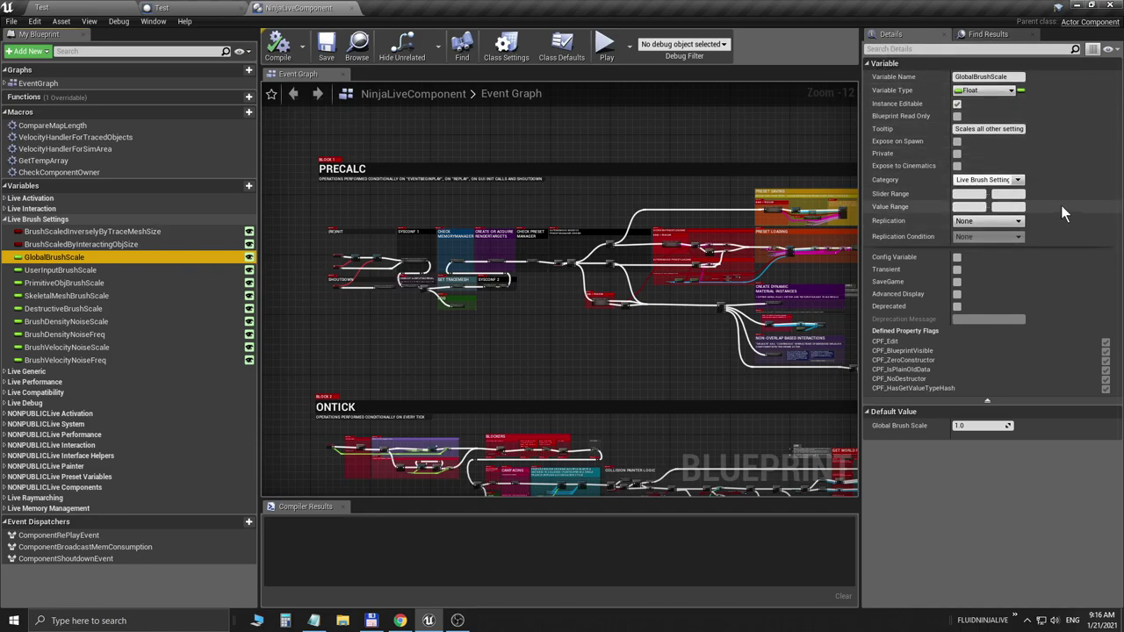
pyautogui.click(878, 149)
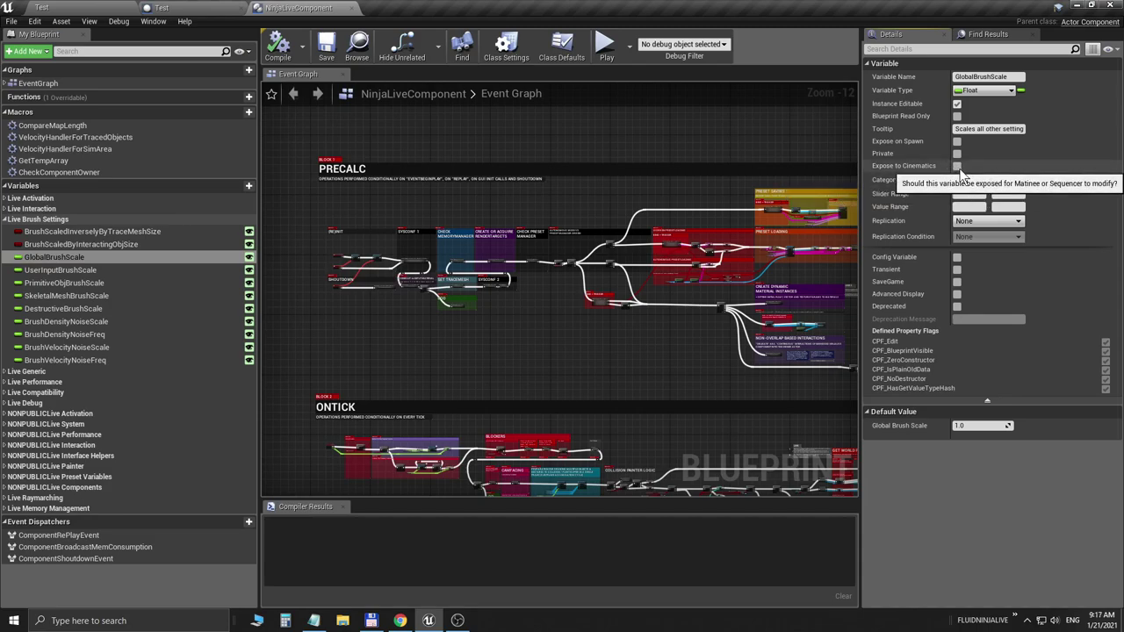
# - Inspect the properties of further Live Brush Settings variables and of DefaultPreset, OutputMaterialSelected and PresetNameFilterCriteria in Live Generic
pyautogui.click(44, 271)
pyautogui.click(48, 298)
pyautogui.click(5, 219)
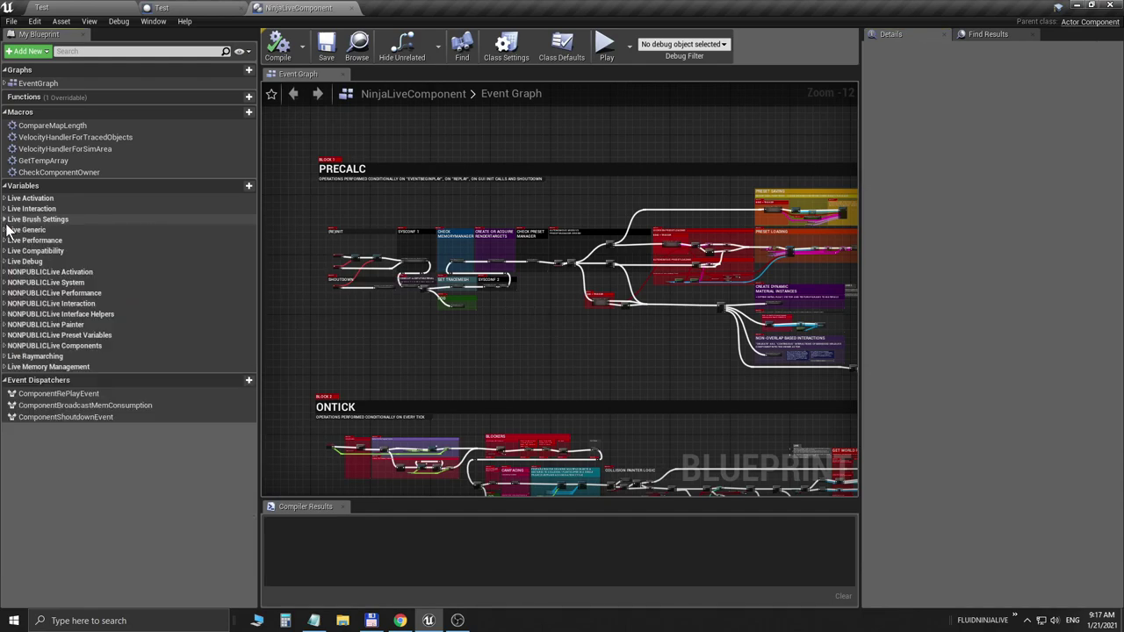
pyautogui.click(6, 230)
pyautogui.click(52, 244)
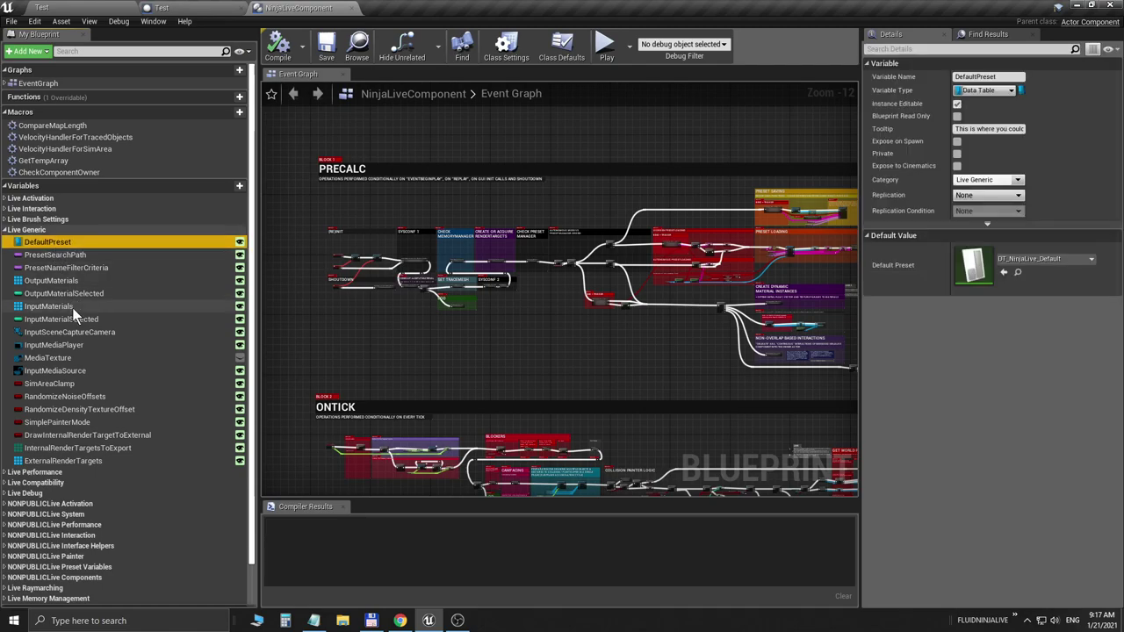
pyautogui.click(63, 293)
pyautogui.click(66, 267)
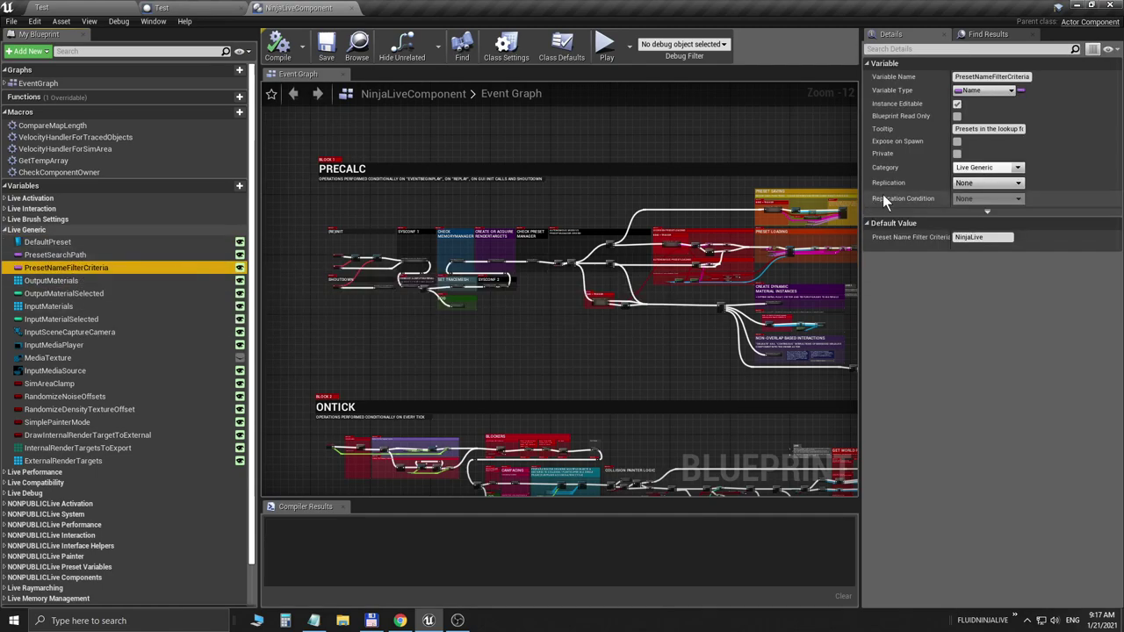
pyautogui.click(5, 230)
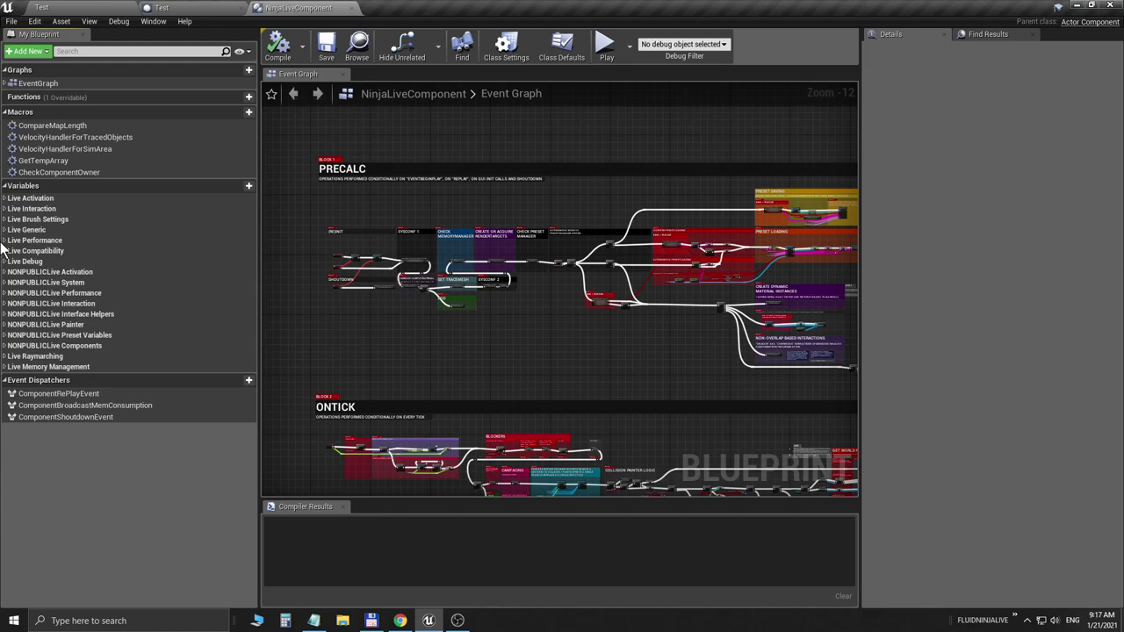
# - Enable Expose to Cinematics for BrushStrength in the NONPUBLICLive Painter category, then compile and save the blueprint
pyautogui.click(6, 325)
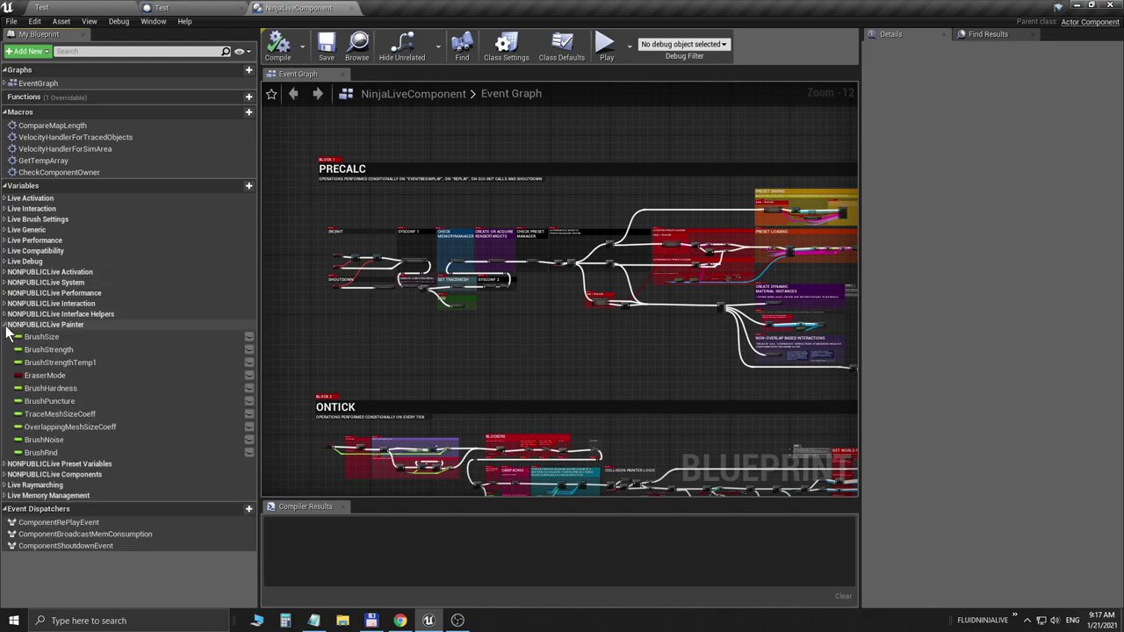
pyautogui.click(67, 354)
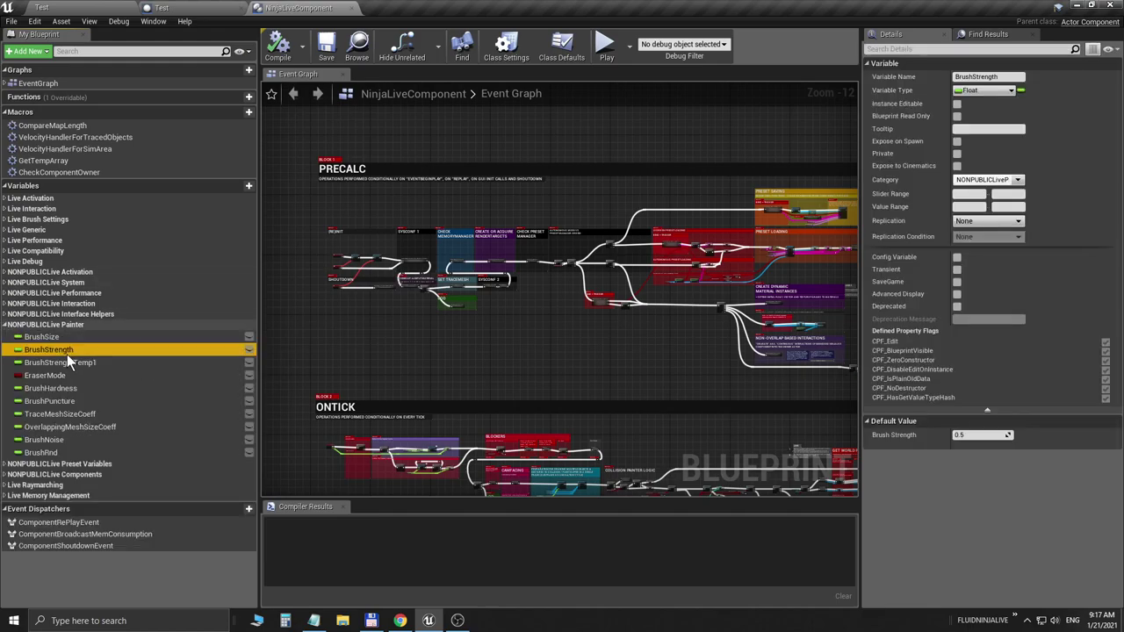
pyautogui.click(957, 166)
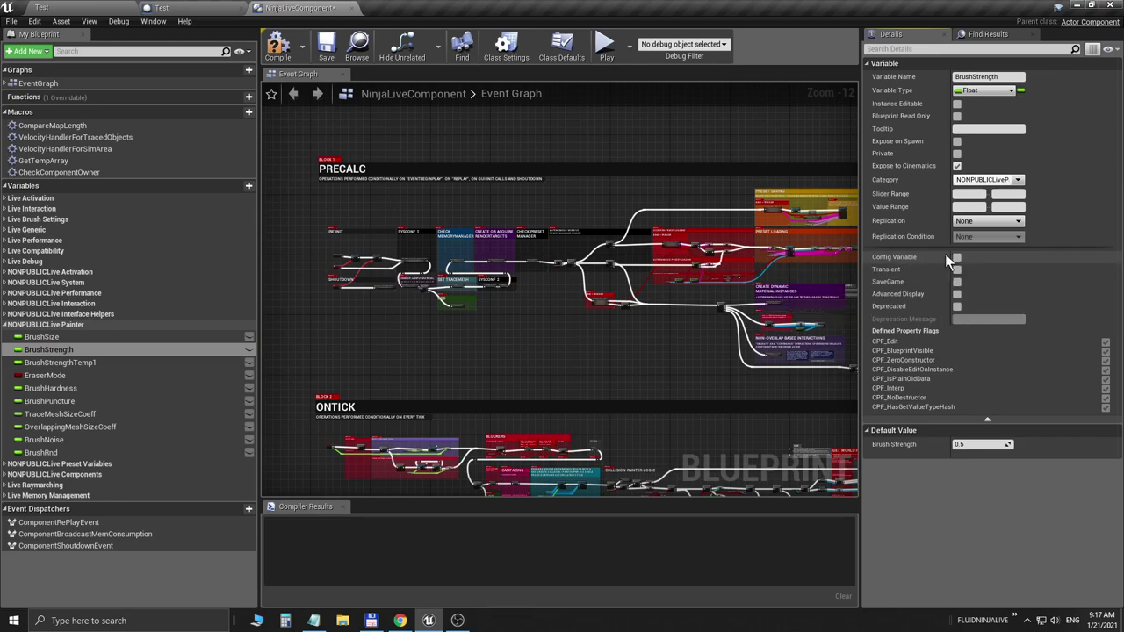
pyautogui.click(277, 60)
pyautogui.click(327, 55)
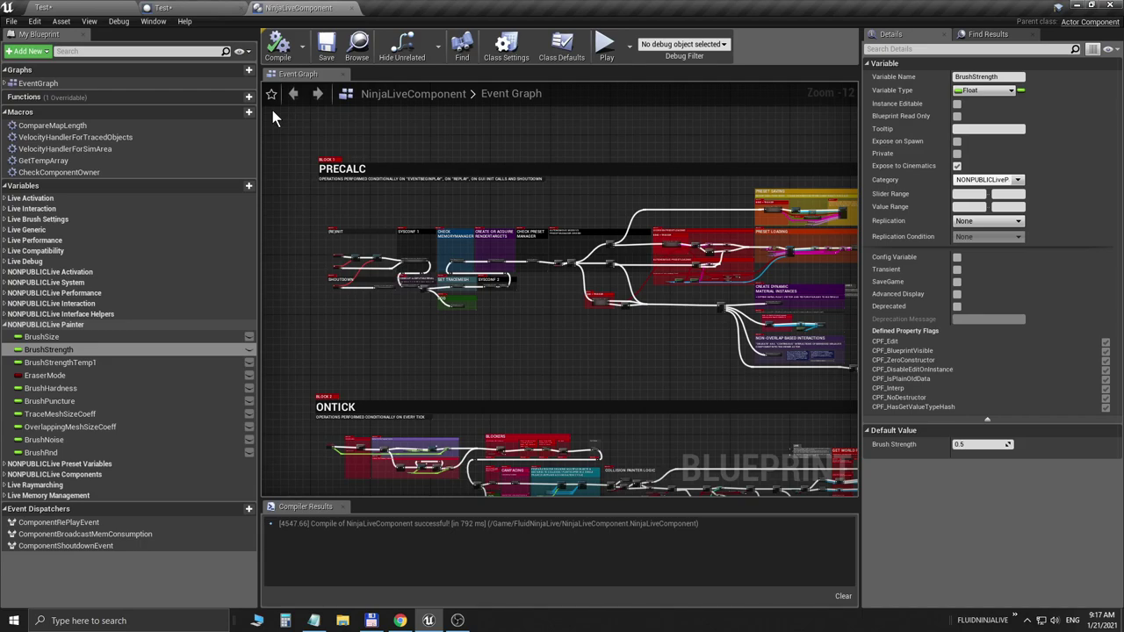
pyautogui.click(956, 167)
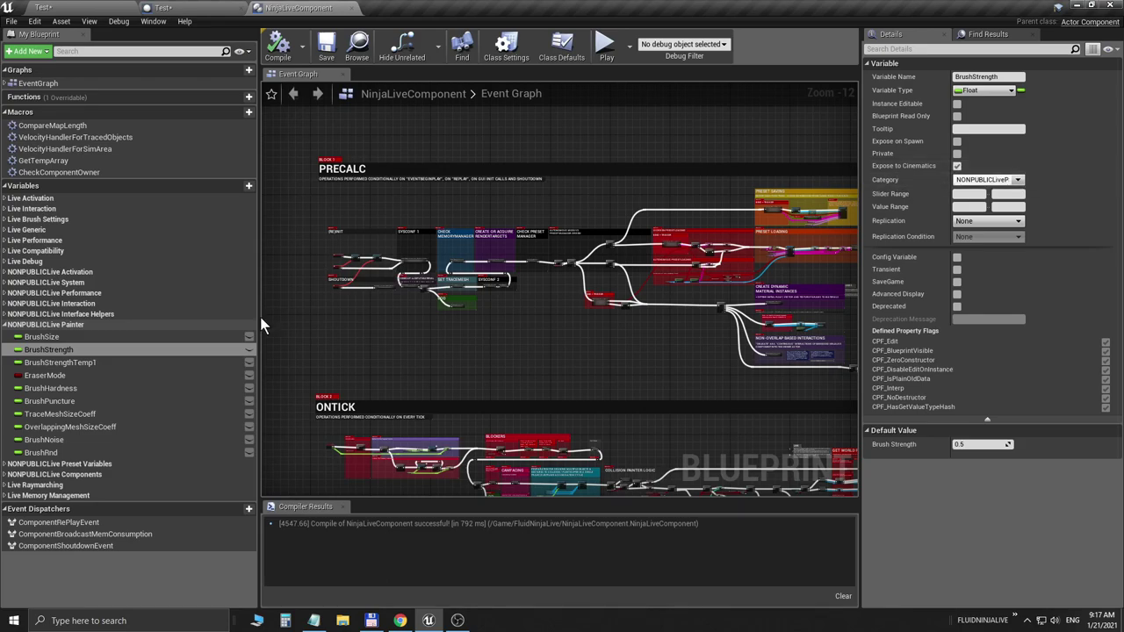
pyautogui.click(58, 338)
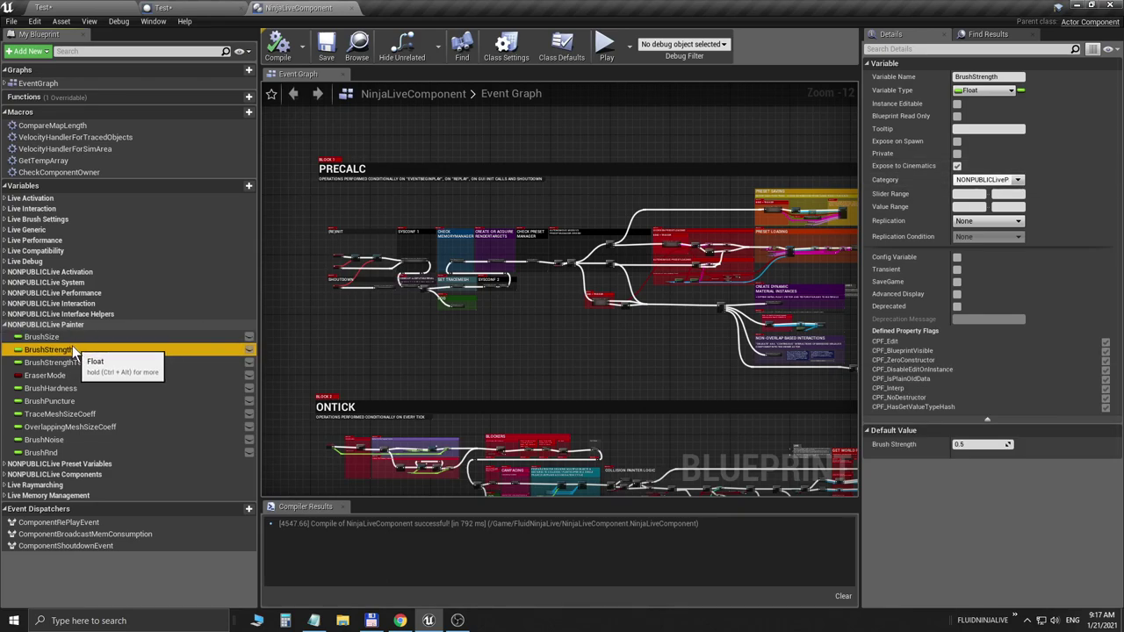
# - Look through the NONPUBLICLive Preset Variables category and inspect the properties of VeloOffsetX
pyautogui.click(5, 325)
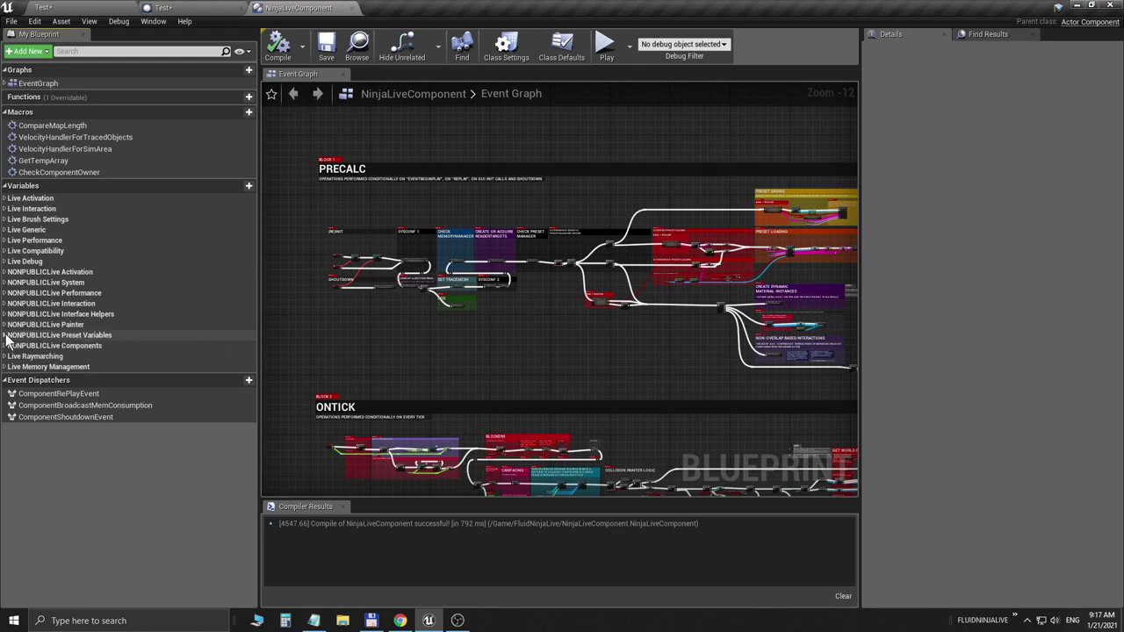
pyautogui.click(5, 335)
pyautogui.click(75, 336)
pyautogui.scroll(-3, 142, 355)
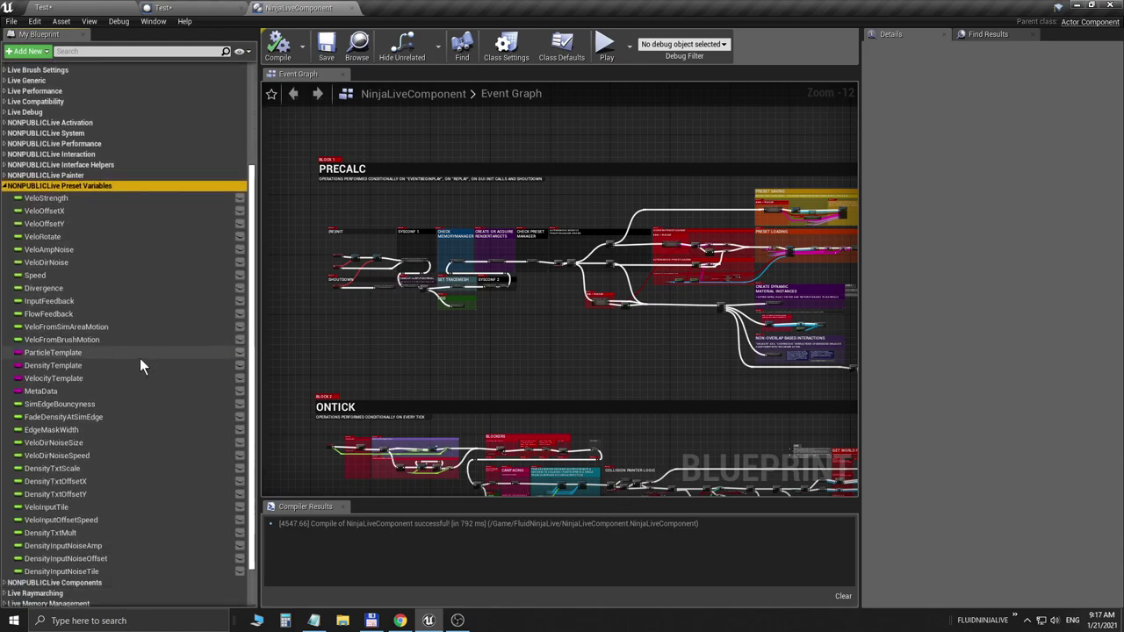
pyautogui.click(66, 212)
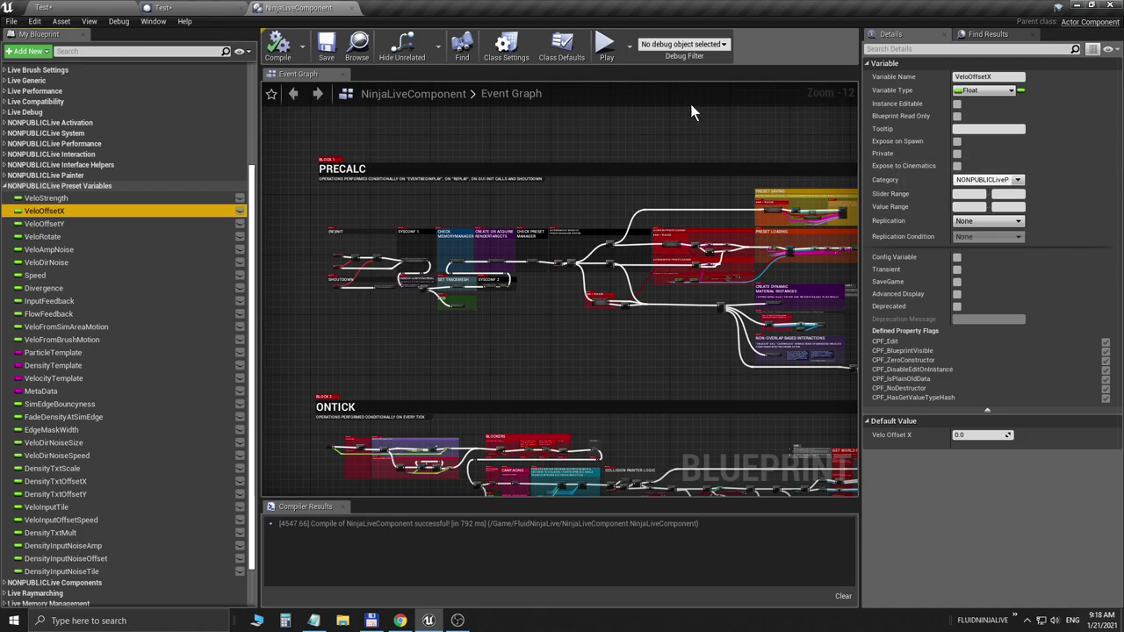
# - Return to the Test level editor and save all changes to the level and sequence
pyautogui.click(168, 8)
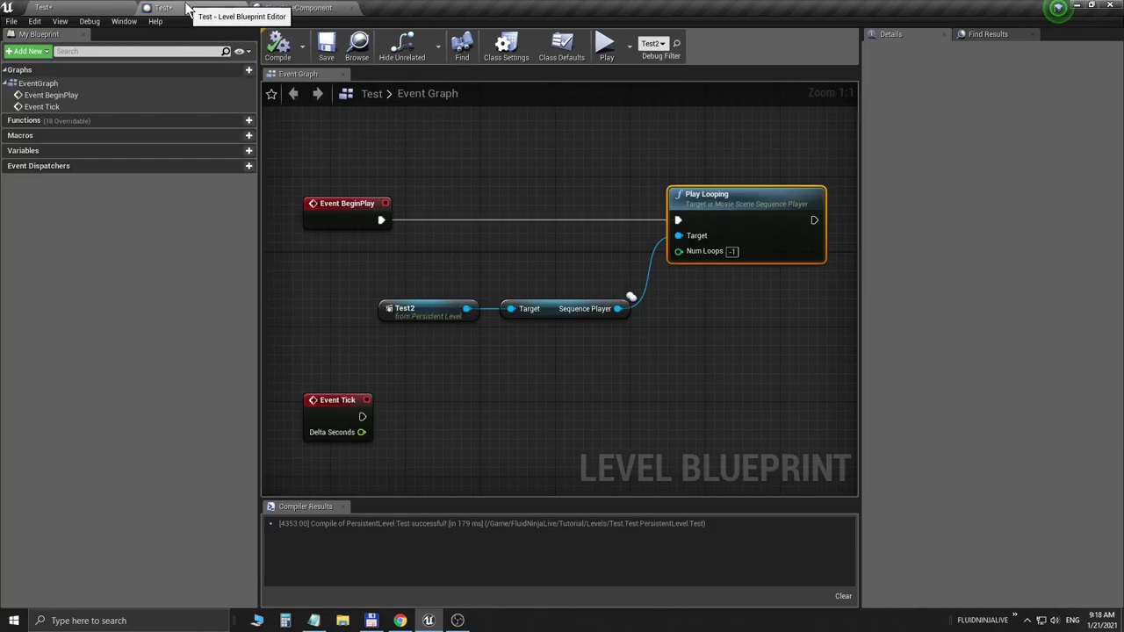
pyautogui.click(12, 21)
pyautogui.click(77, 7)
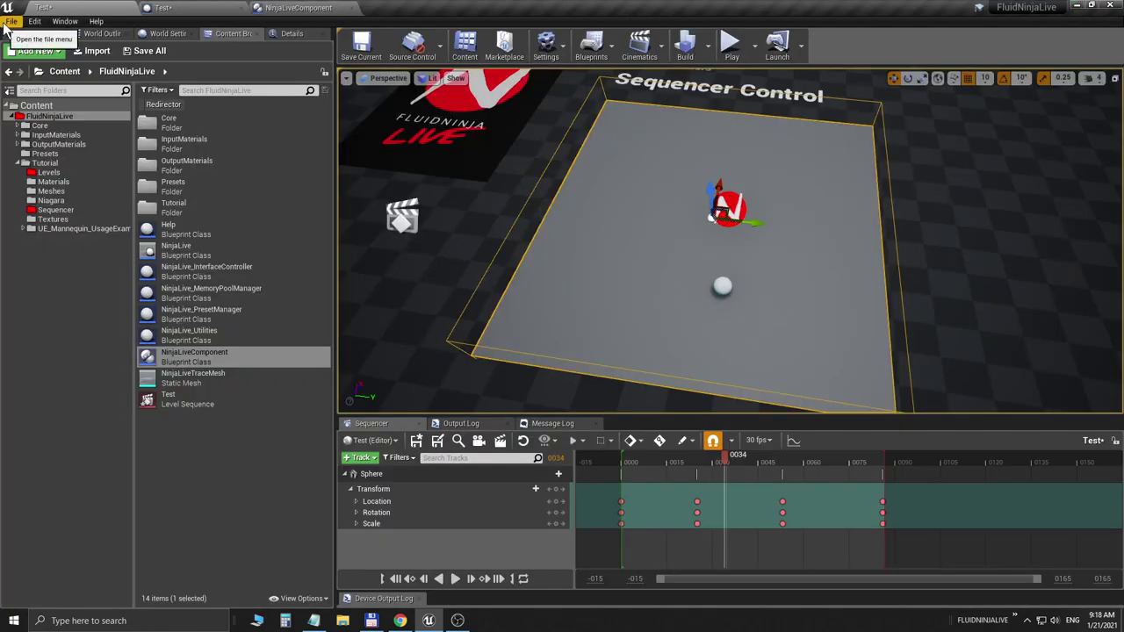
pyautogui.click(11, 21)
pyautogui.click(44, 121)
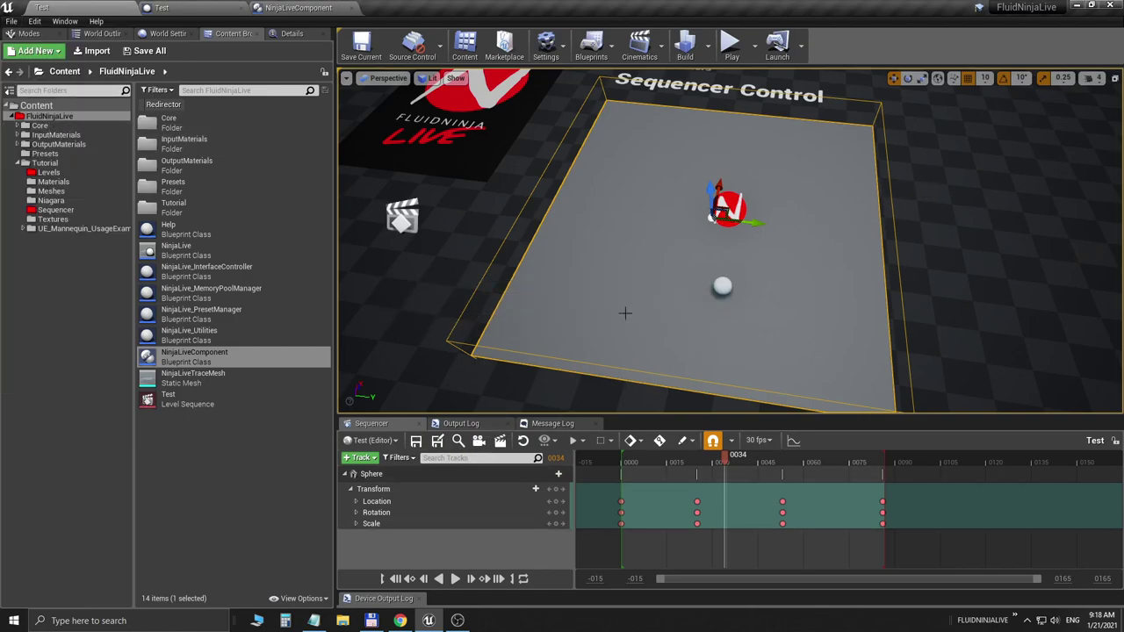
# - Collapse the Sphere track and add the NinjaLive actor to the sequence
pyautogui.click(344, 473)
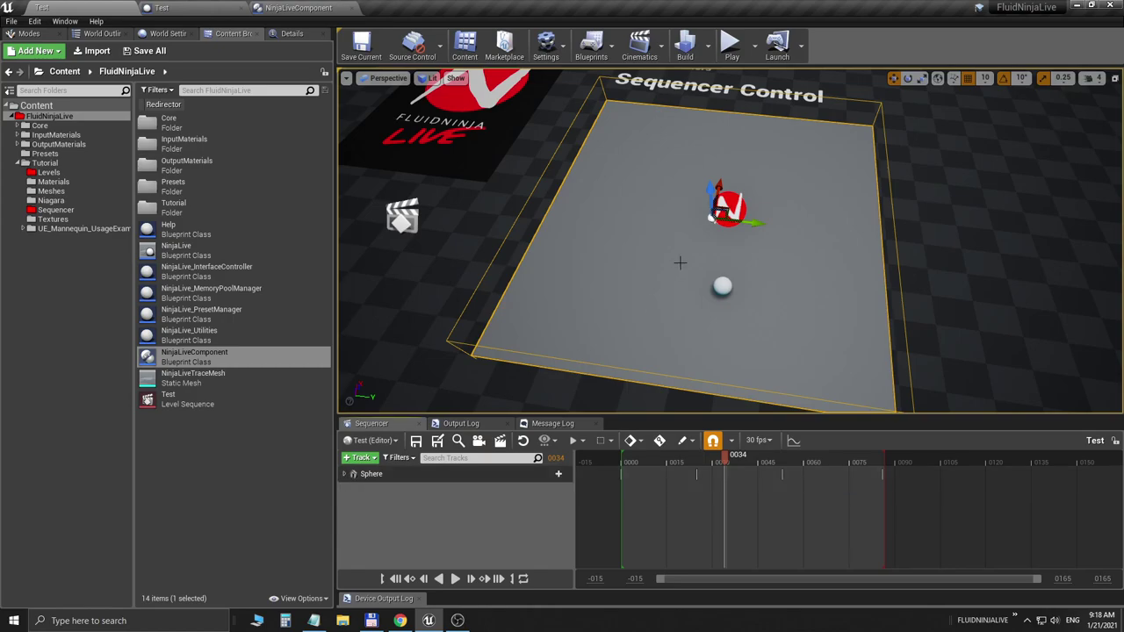
pyautogui.click(360, 457)
pyautogui.moveTo(418, 293)
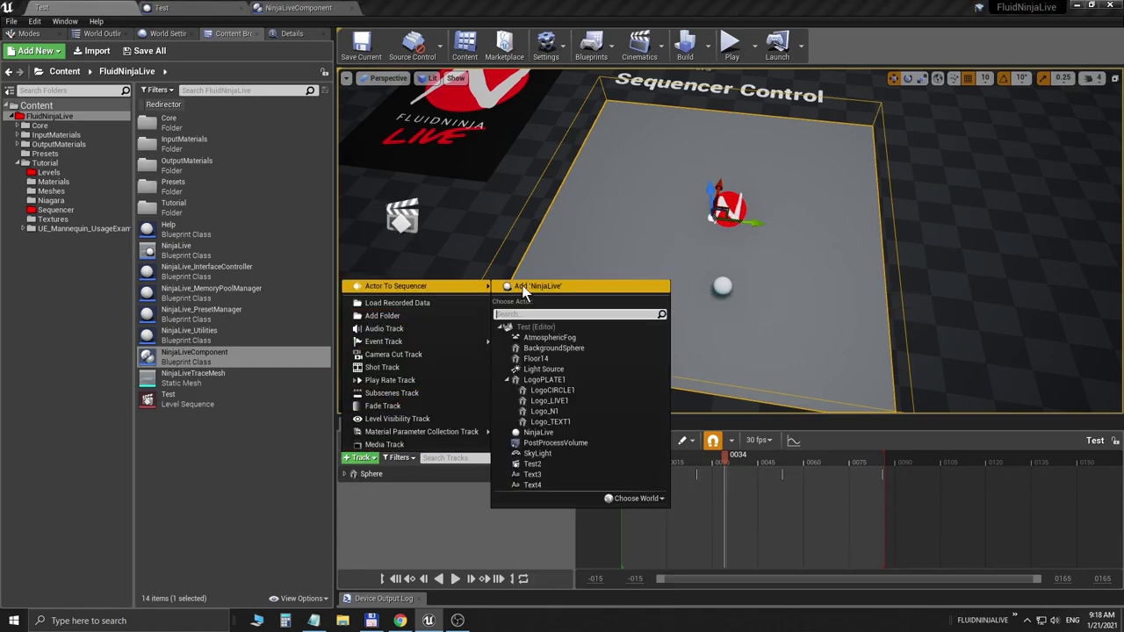
pyautogui.click(518, 285)
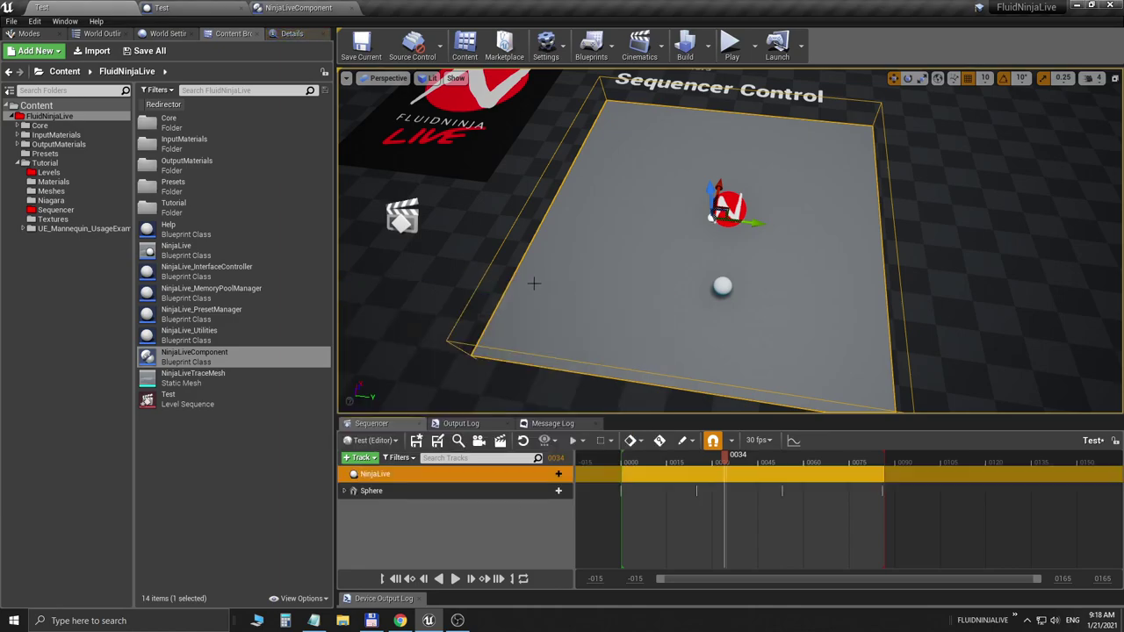
# - Add the NinjaLiveComponent under the NinjaLive track and check which of its properties are available as tracks
pyautogui.click(553, 474)
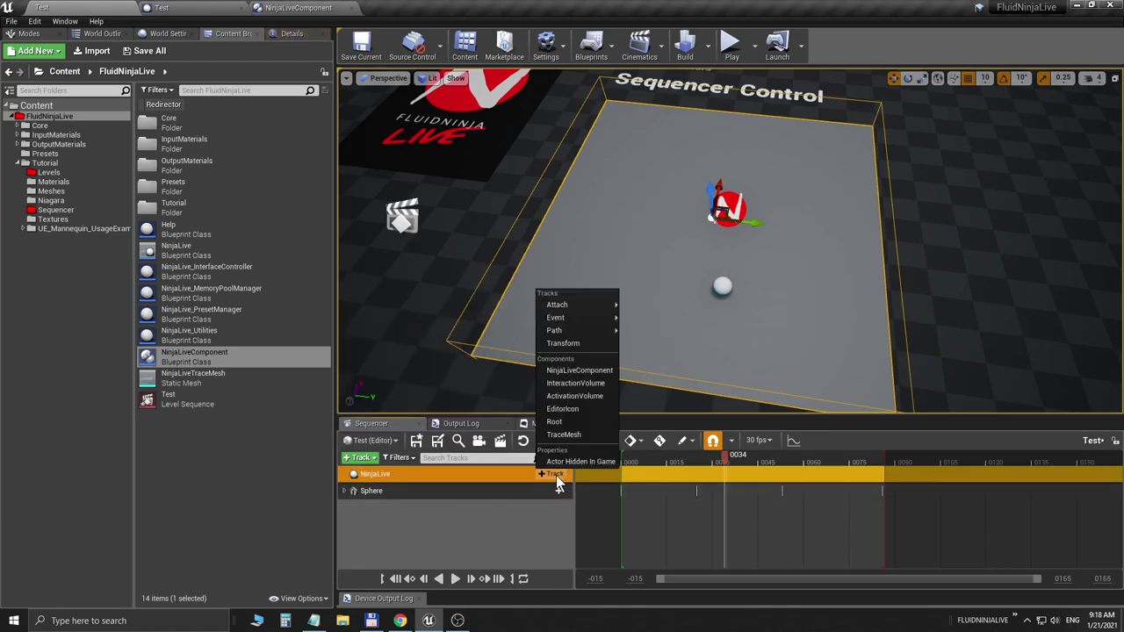
pyautogui.click(580, 369)
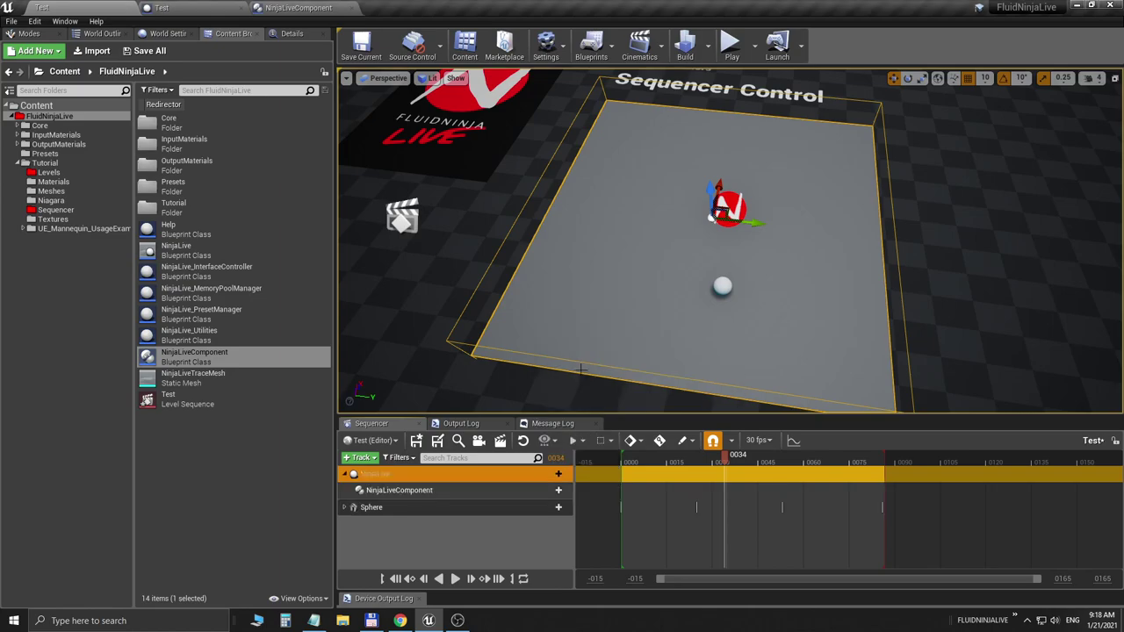
pyautogui.click(551, 494)
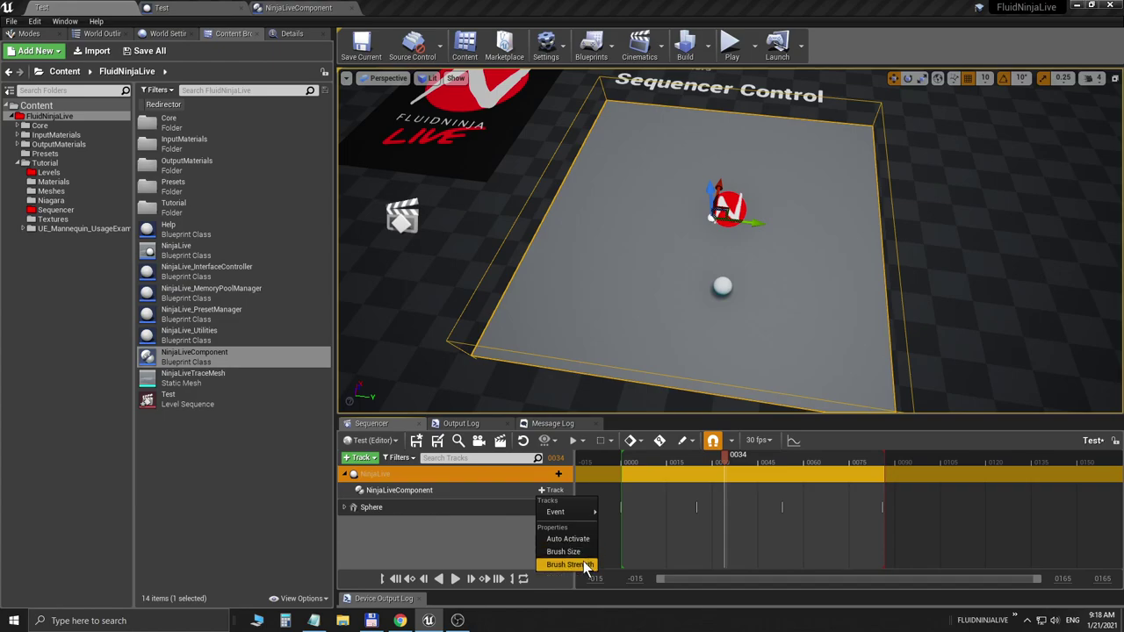
pyautogui.click(461, 550)
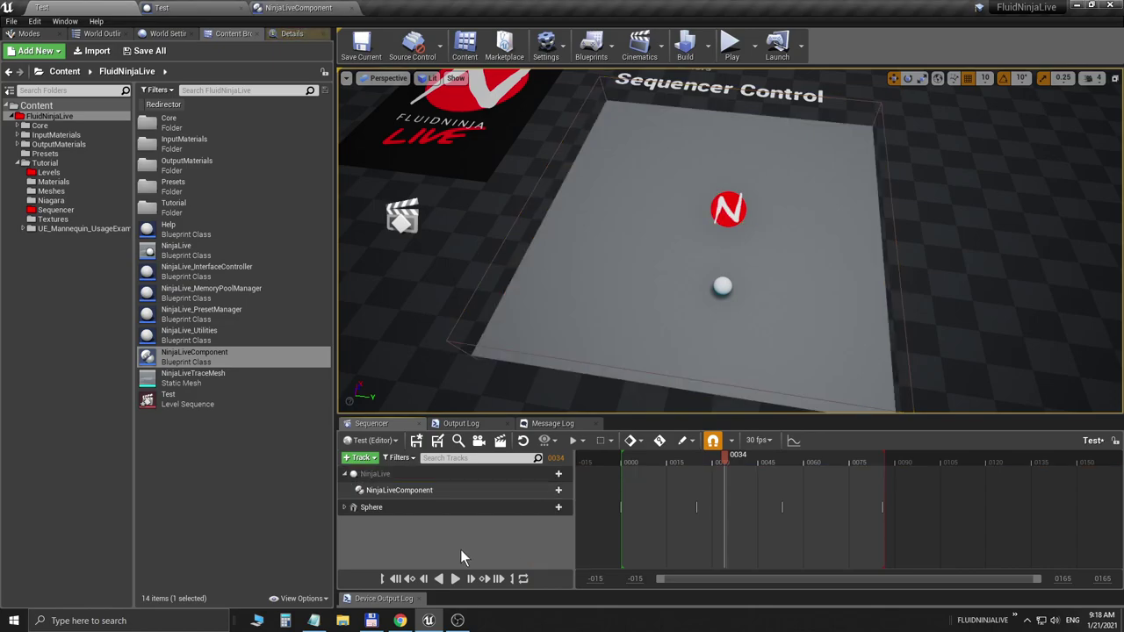
# - Enable Expose to Cinematics for VeloOffsetX in the NinjaLiveComponent blueprint, then compile and save it
pyautogui.click(302, 12)
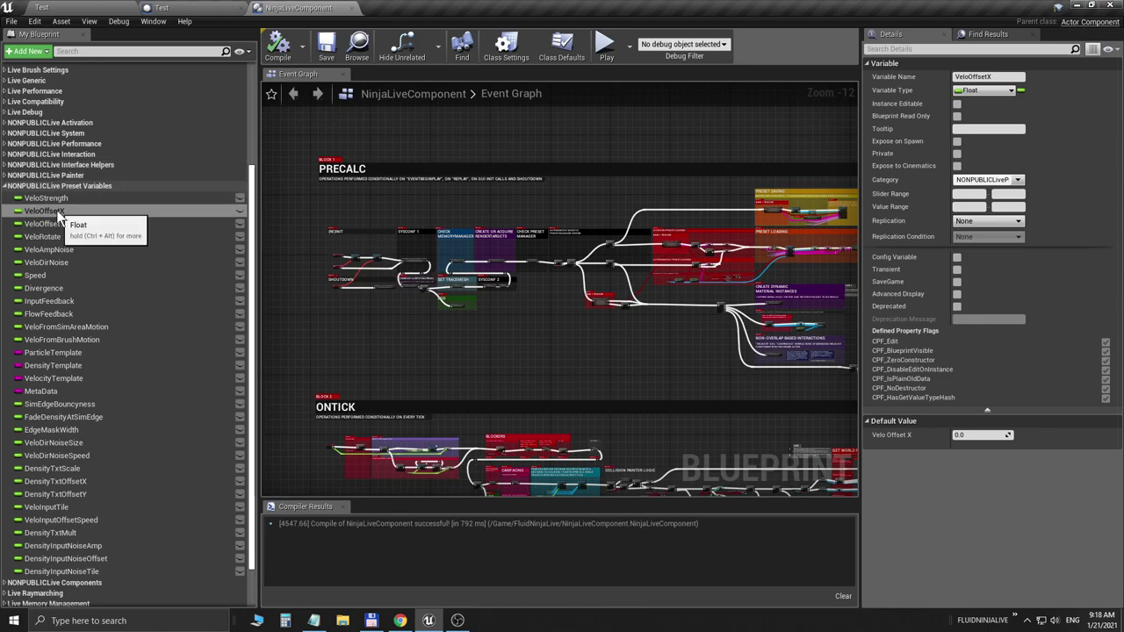
pyautogui.click(956, 166)
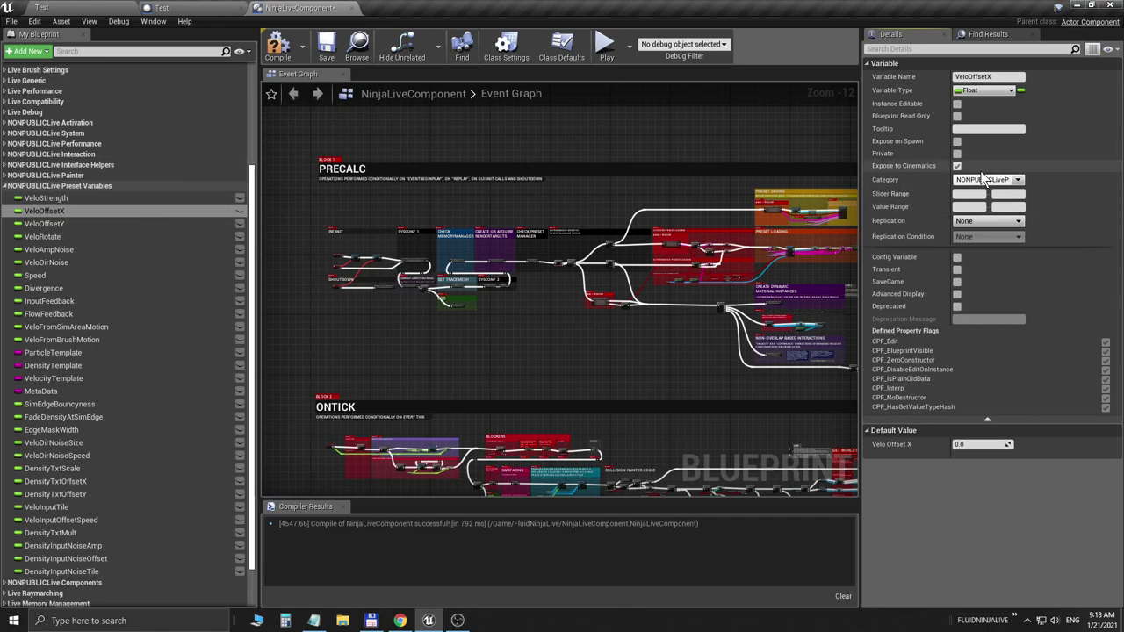
pyautogui.click(280, 51)
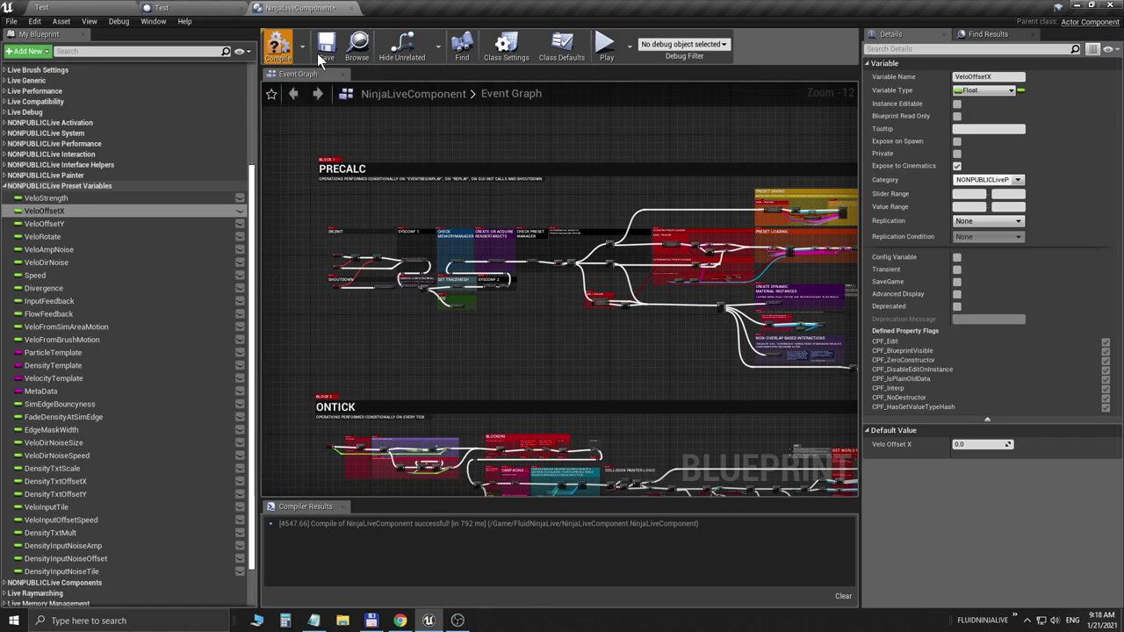
pyautogui.click(325, 48)
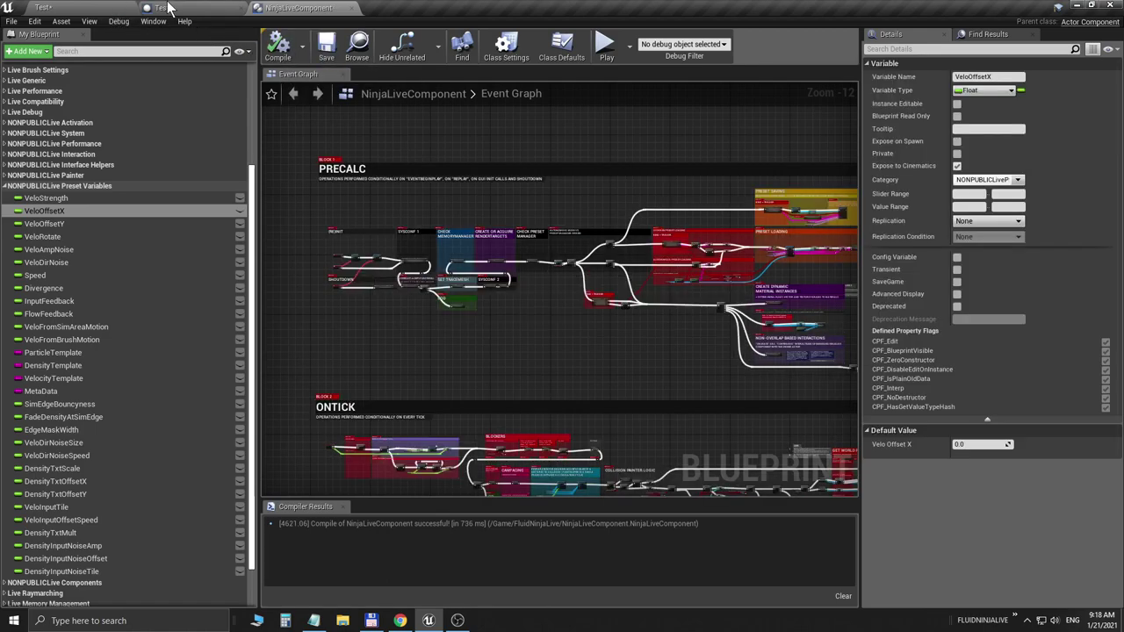
# - Return to the Test level editor and add a Brush Size track to NinjaLiveComponent in the sequence
pyautogui.click(81, 9)
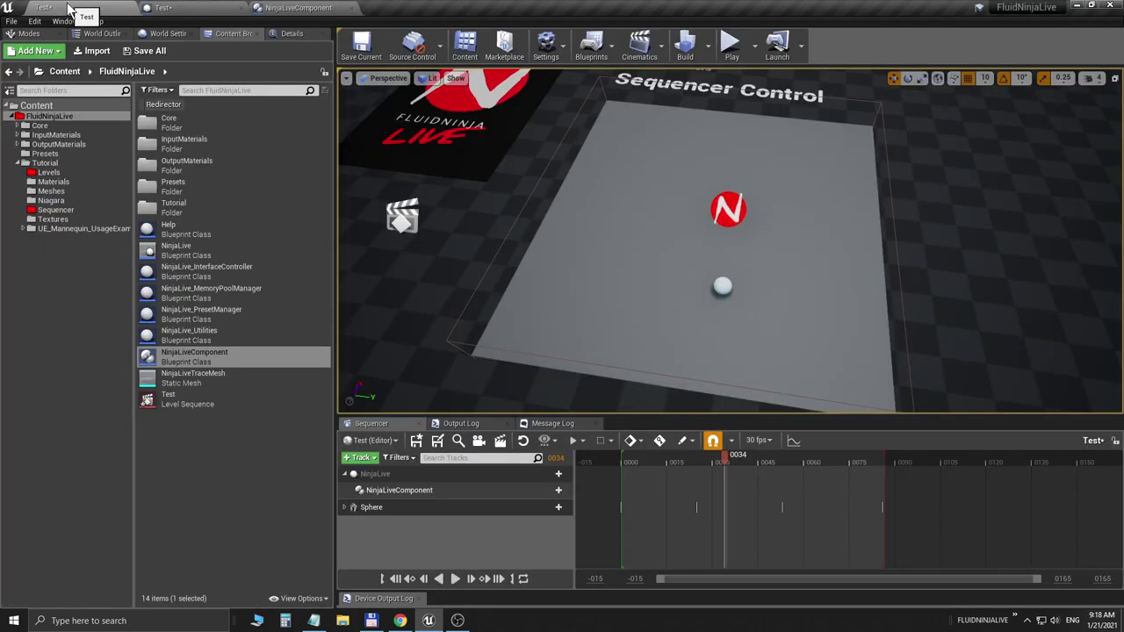
pyautogui.click(557, 490)
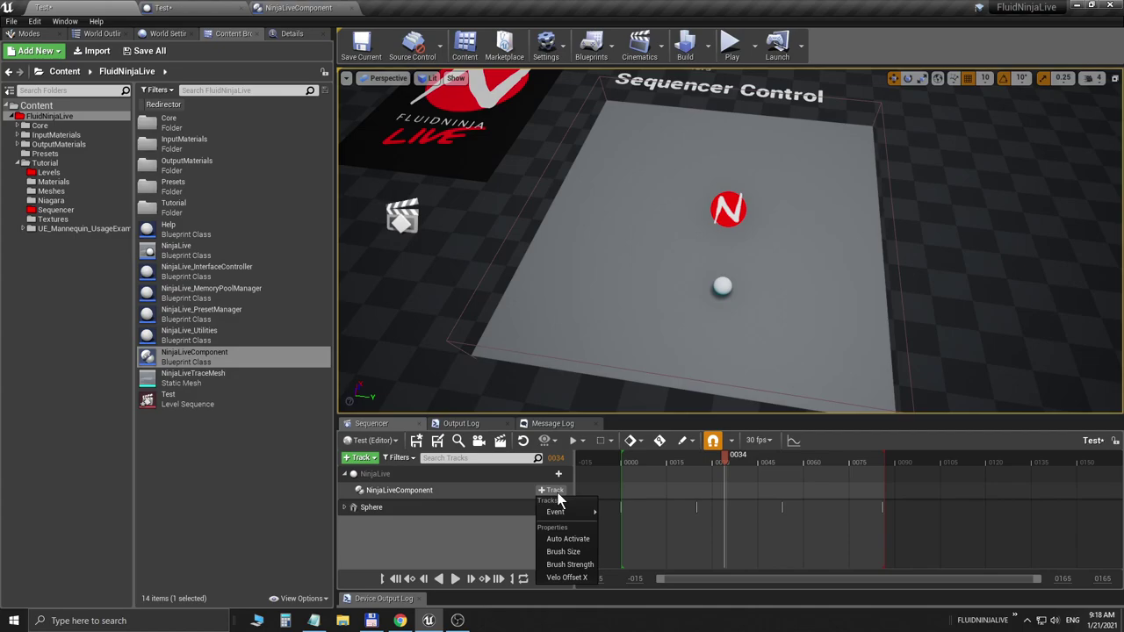
pyautogui.click(570, 553)
# - Keyframe Brush Size at 0.5 on frame 0 and 0.01 on frame 24
pyautogui.moveTo(722, 464); pyautogui.dragTo(621, 459)
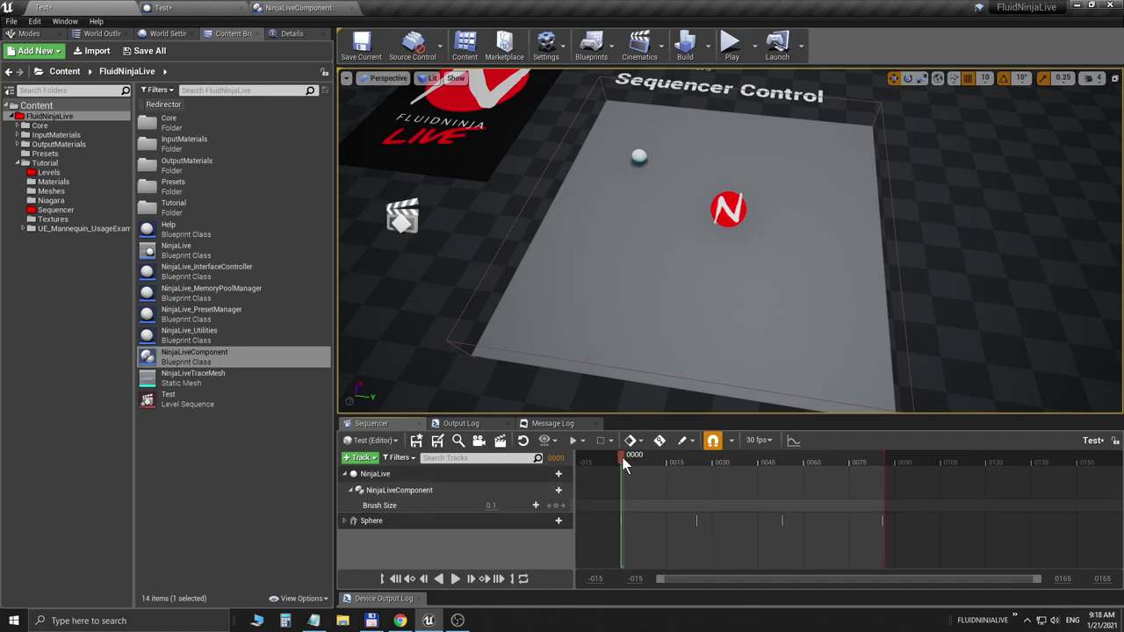
pyautogui.click(558, 509)
pyautogui.moveTo(624, 464); pyautogui.dragTo(694, 461)
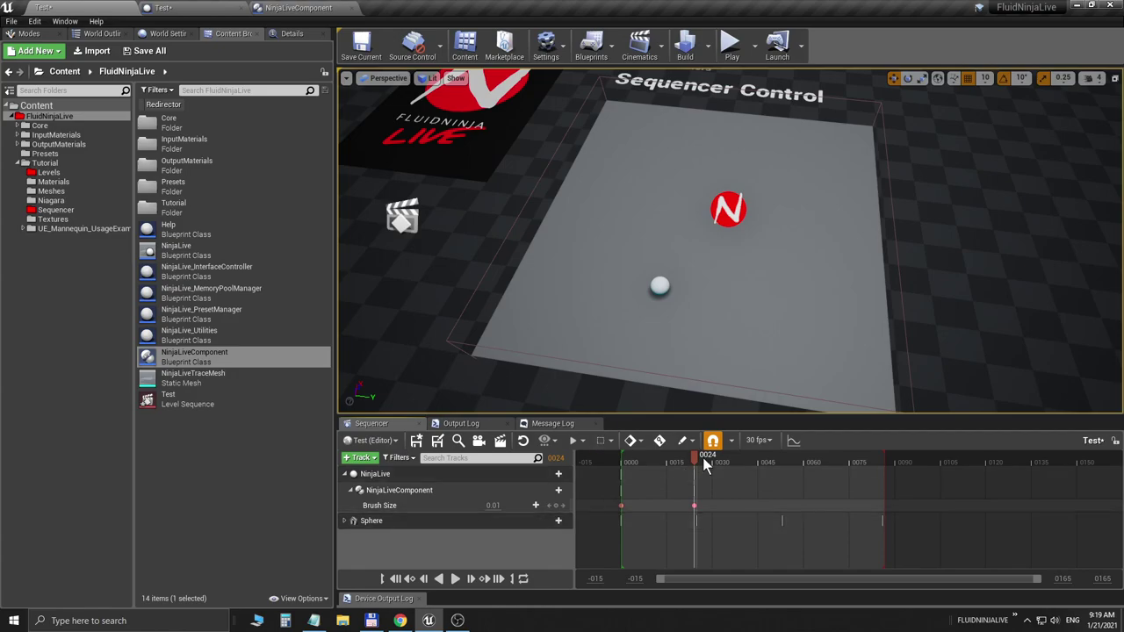
pyautogui.moveTo(689, 466); pyautogui.dragTo(622, 460)
pyautogui.click(492, 505)
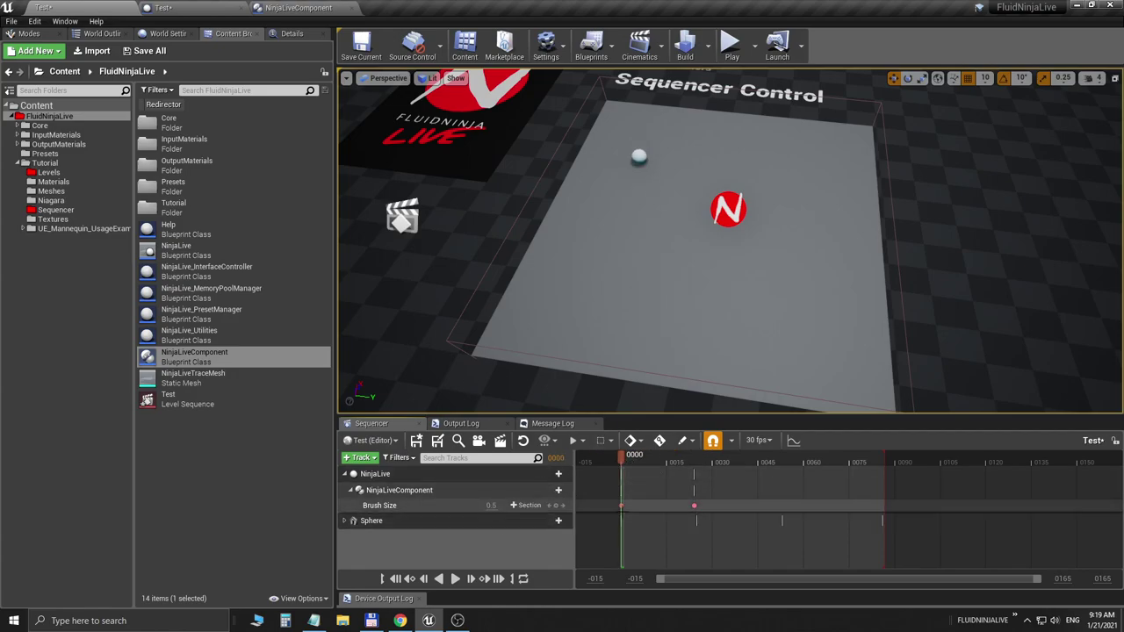
# - Keyframe Brush Size at 0.5 on frame 48 and 0.01 on frame 69
pyautogui.moveTo(729, 453); pyautogui.dragTo(767, 462)
pyautogui.click(494, 506)
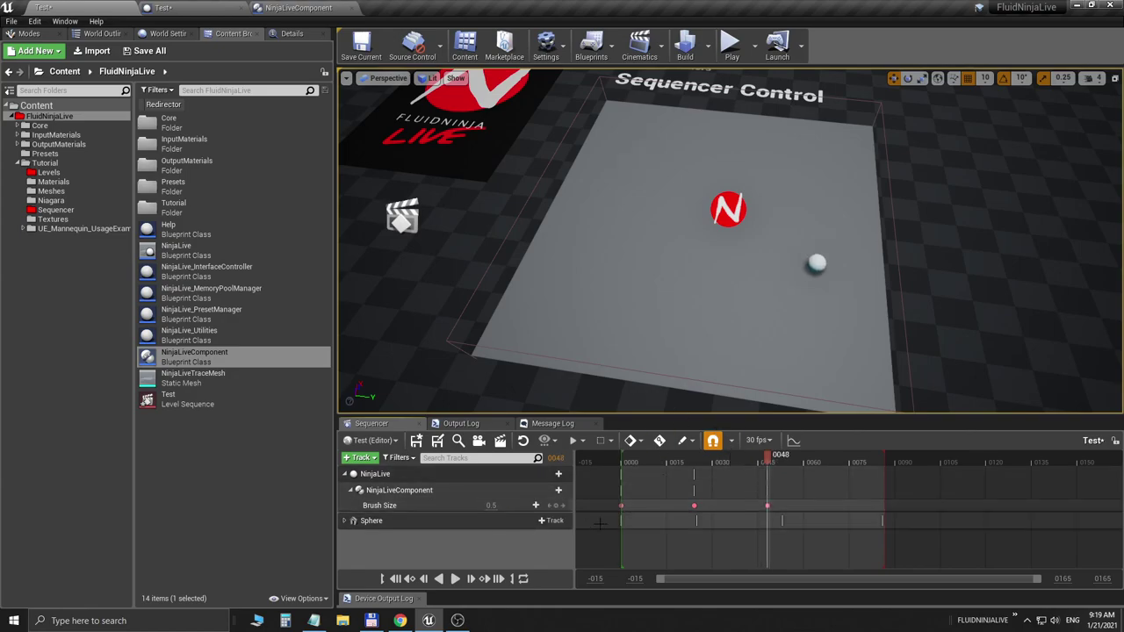
pyautogui.moveTo(815, 457)
pyautogui.mouseDown()
pyautogui.moveTo(883, 456)
pyautogui.moveTo(831, 457)
pyautogui.mouseUp()
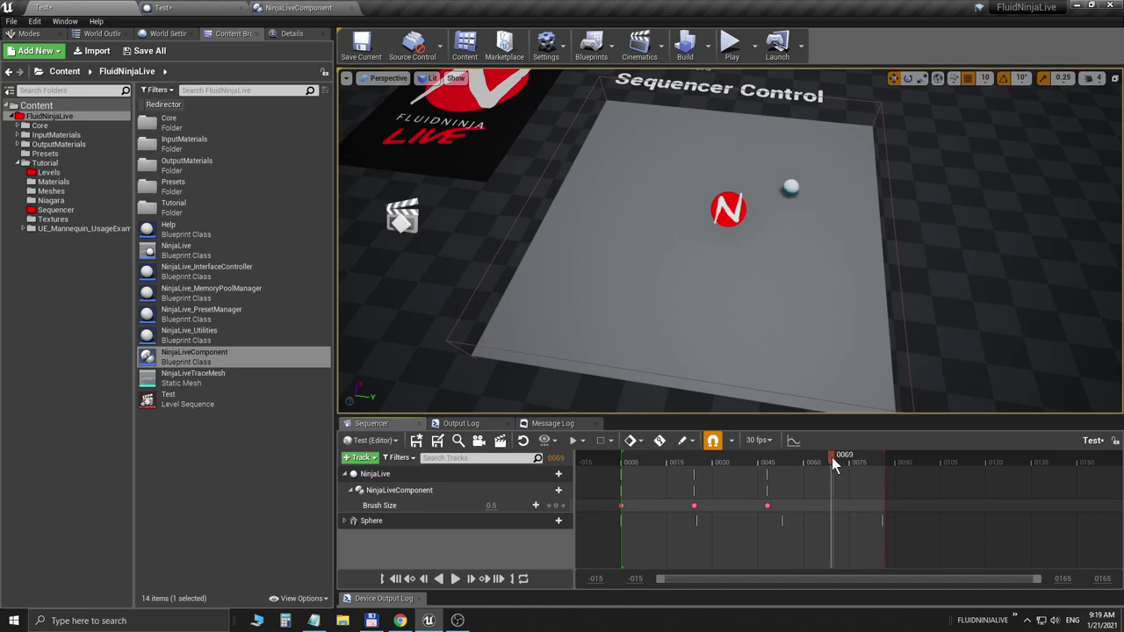
pyautogui.click(487, 504)
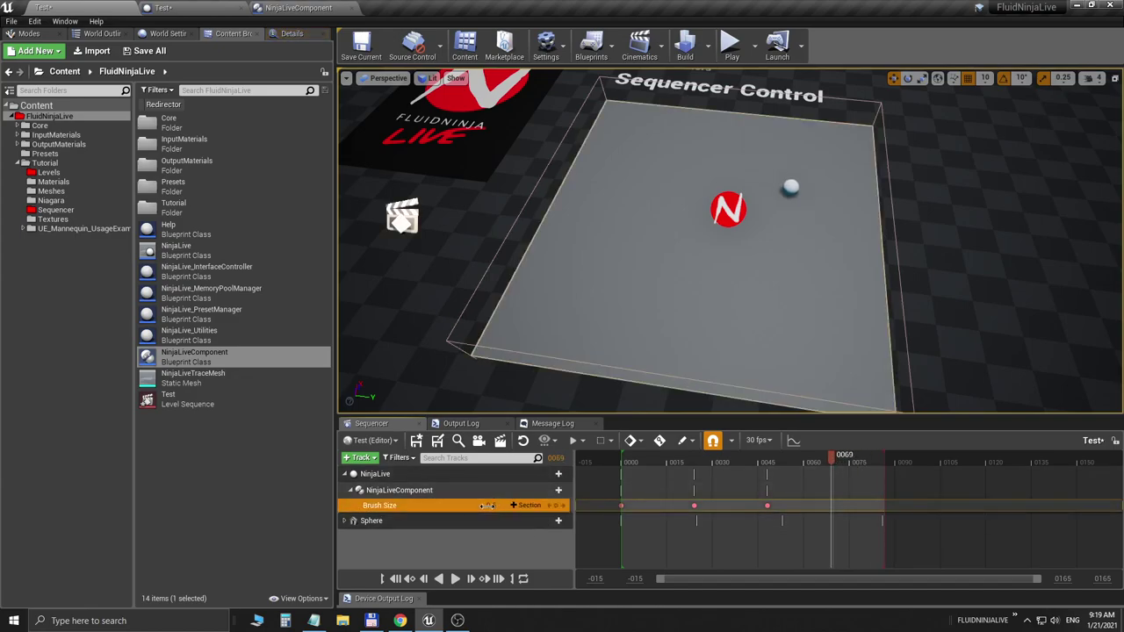
pyautogui.write('0.01')
pyautogui.press('Return')
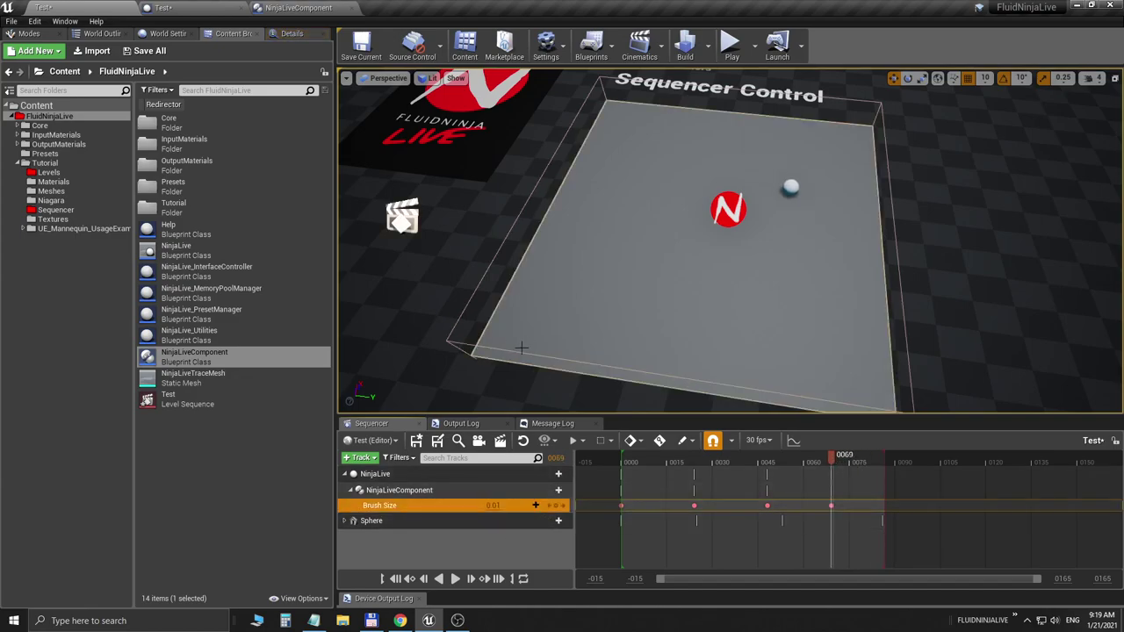
# - Play the level to preview the animated brush size, stop it, and select the sphere to examine its motion path
pyautogui.hotkey('alt', 'p')
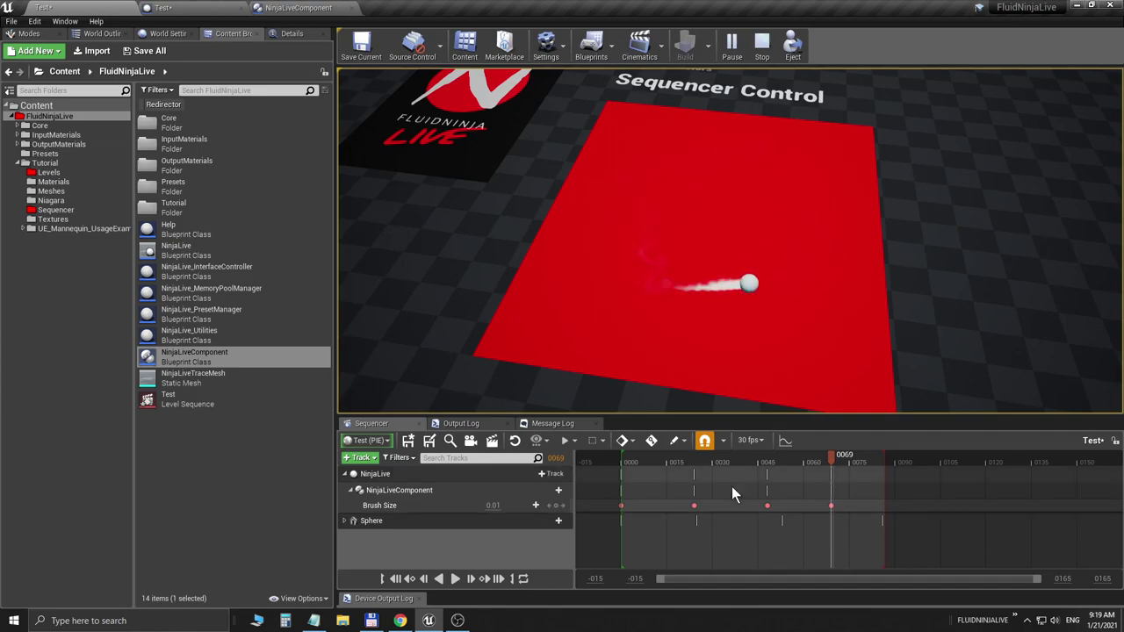
pyautogui.press('Escape')
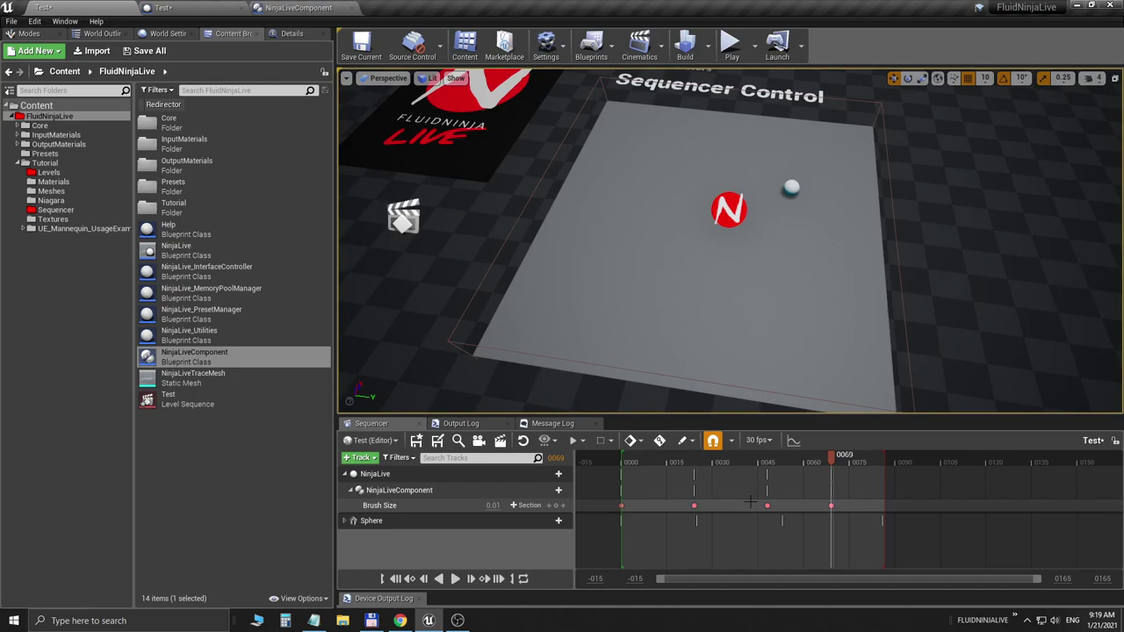
pyautogui.click(791, 187)
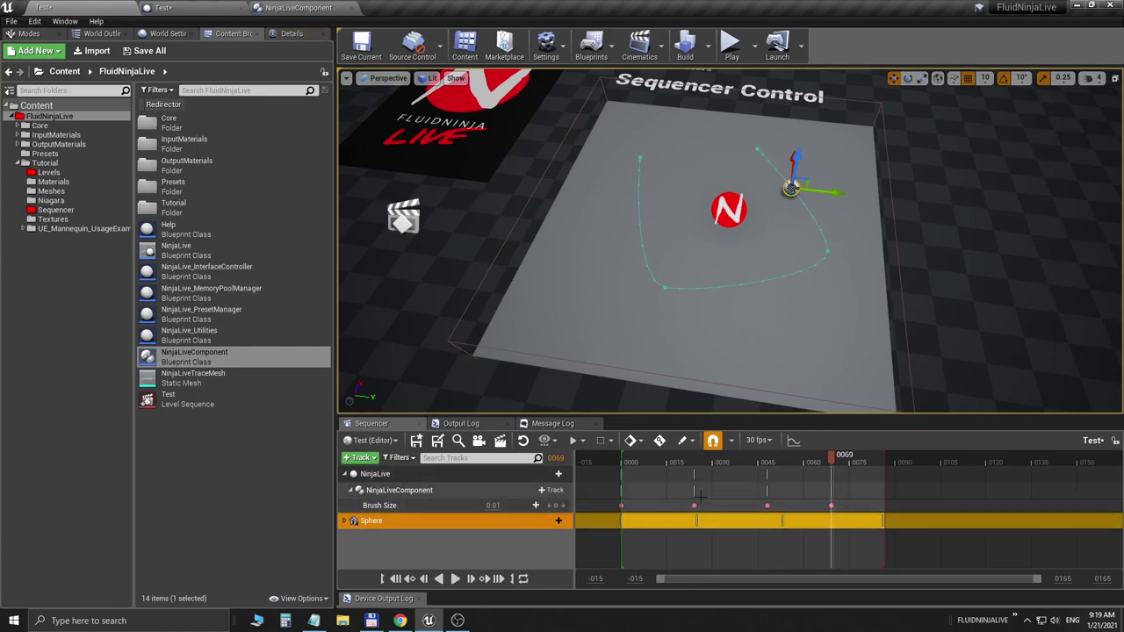
# - Review the level blueprint's Play Looping setup and VeloOffsetX's Expose to Cinematics setting, then select the NinjaLiveComponent track in the sequence
pyautogui.click(207, 9)
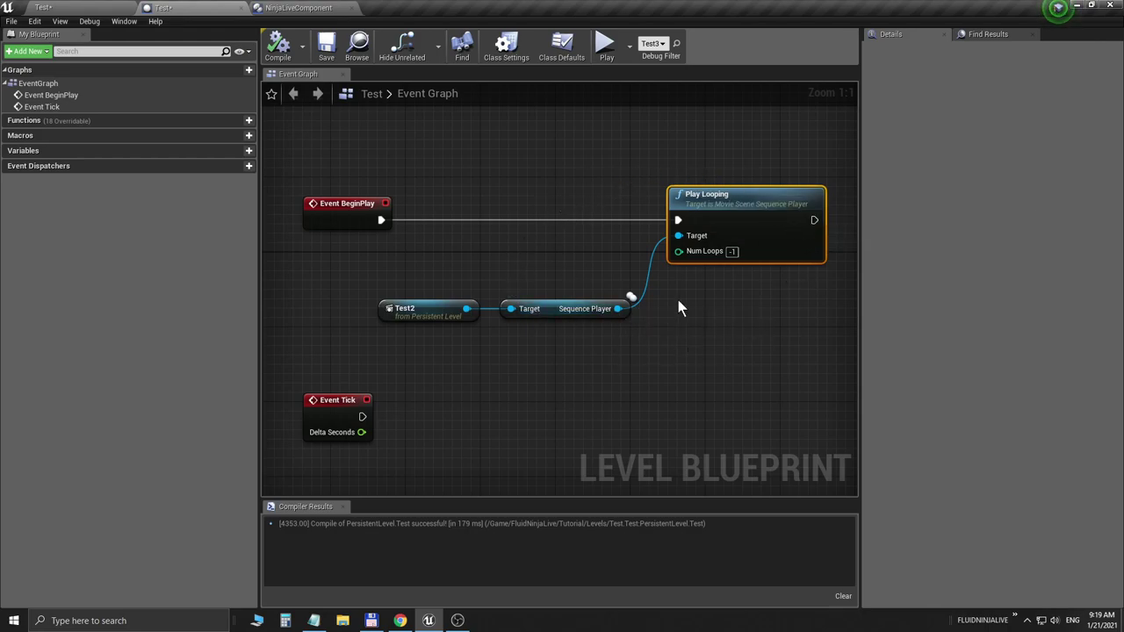
pyautogui.click(307, 8)
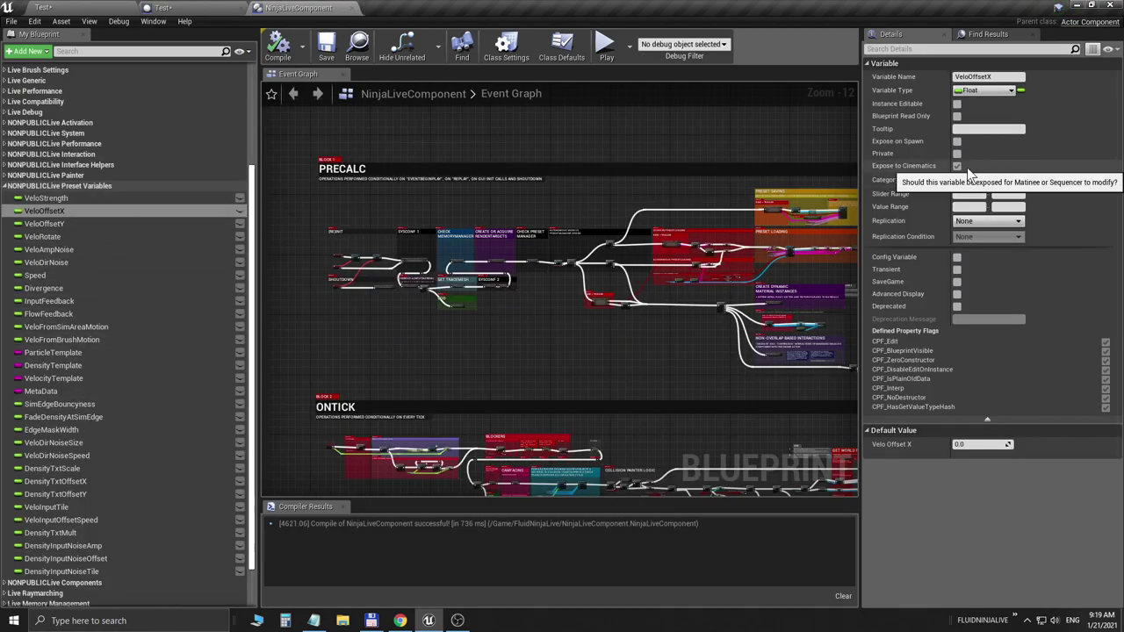
pyautogui.click(104, 7)
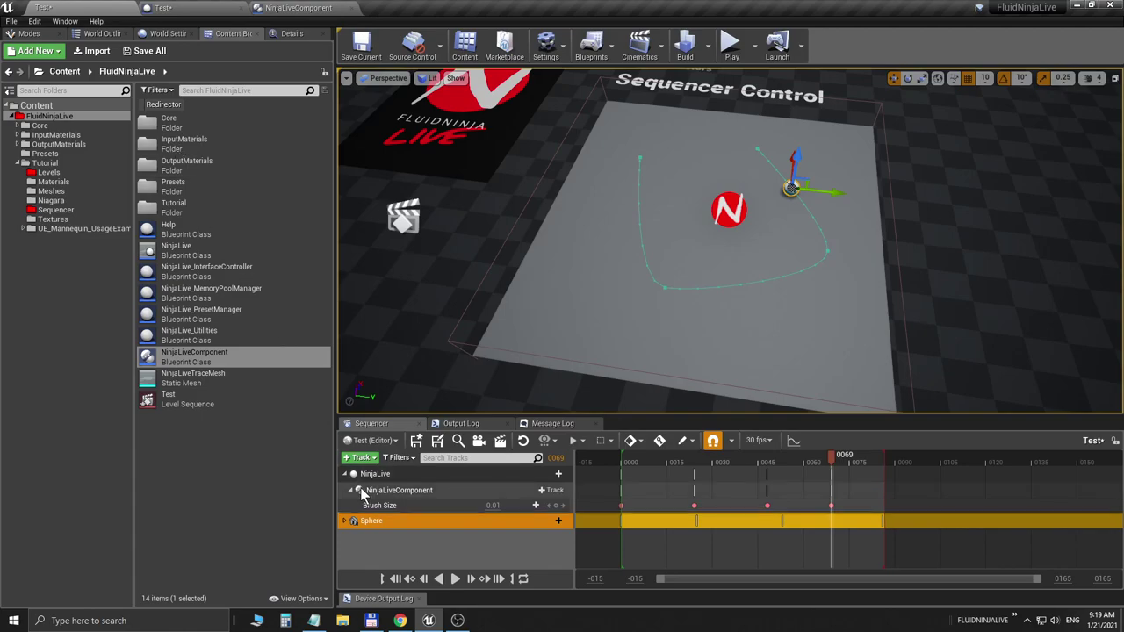
pyautogui.click(433, 490)
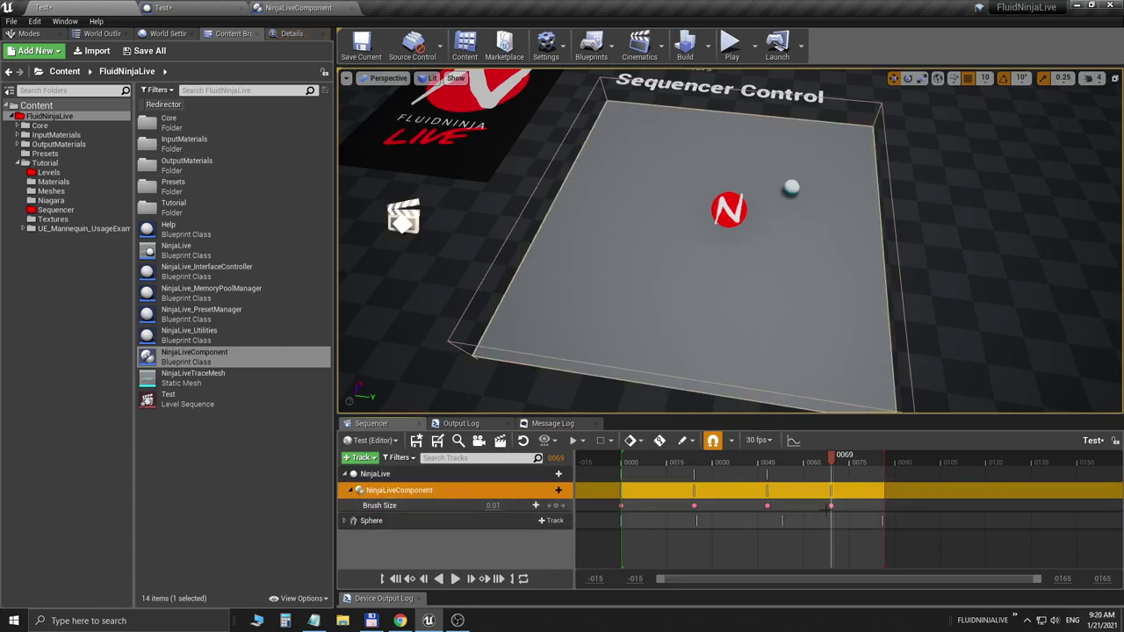
# - Play the level again to watch the brush size pulse along the sphere's path, then stop the simulation
pyautogui.hotkey('alt', 'p')
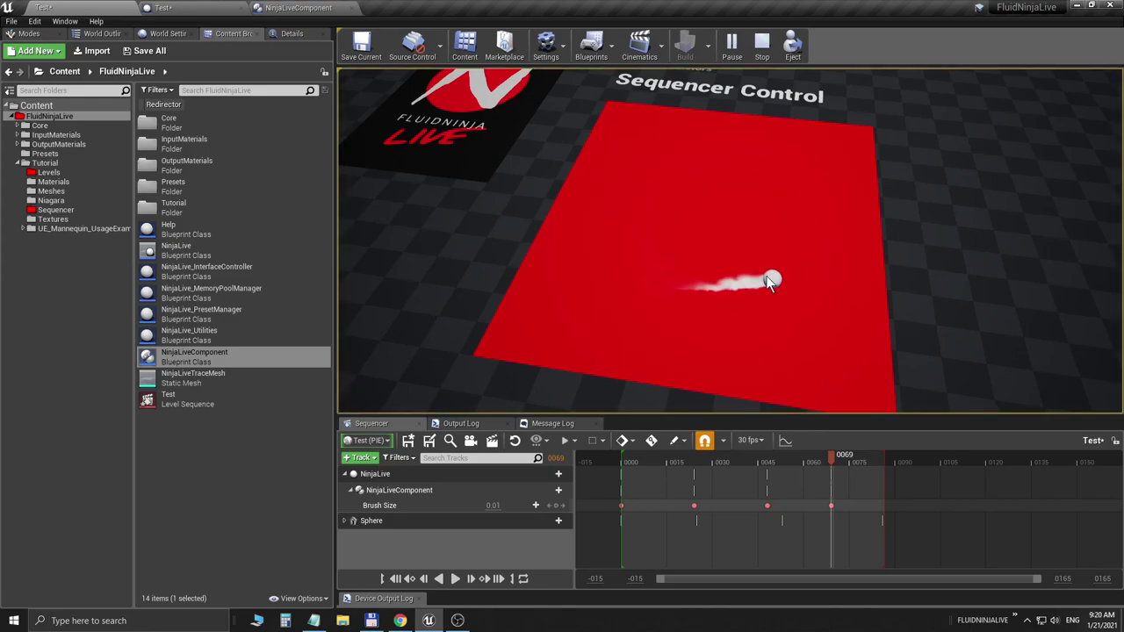
pyautogui.press('Escape')
pyautogui.moveTo(795, 200)
pyautogui.mouseDown(button='right')
pyautogui.moveTo(794, 229)
pyautogui.moveTo(786, 201)
pyautogui.mouseUp(button='right')
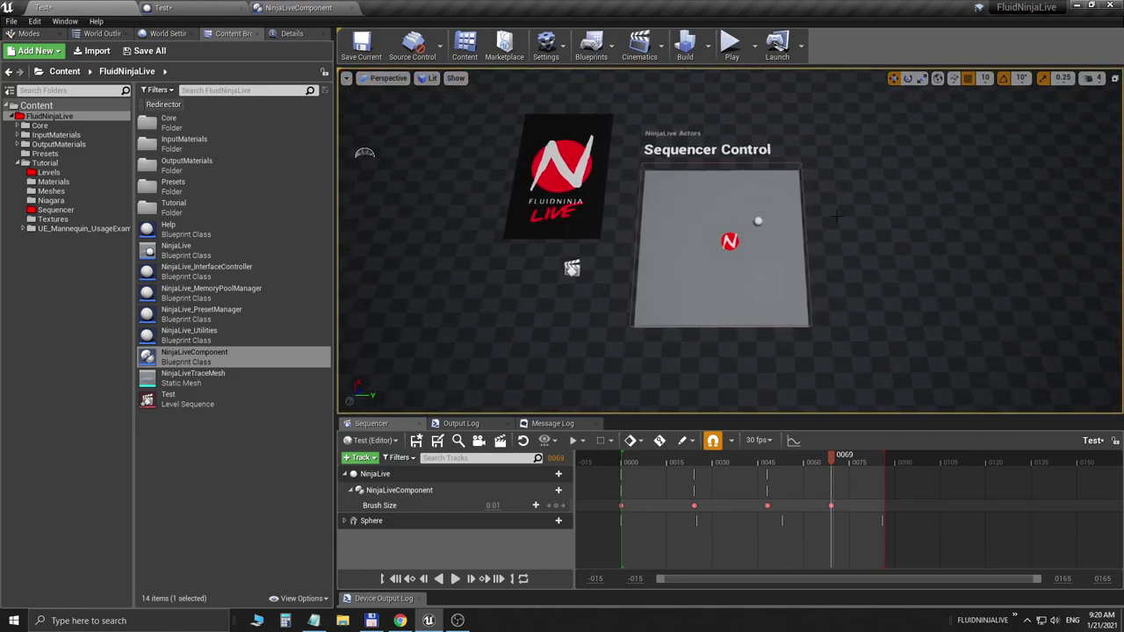